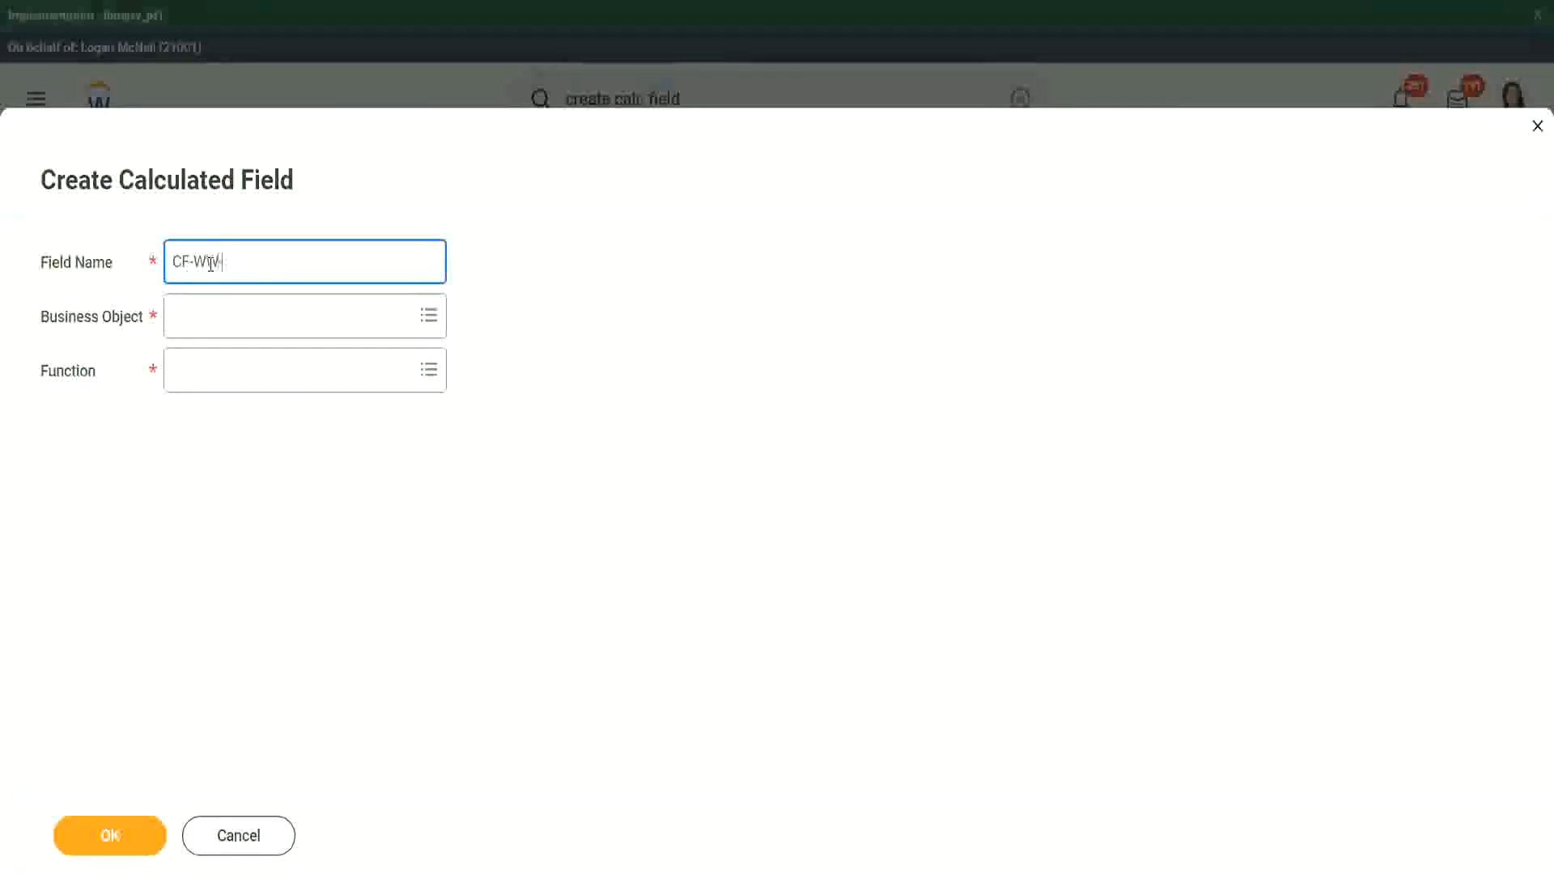
# Step: Name the new calculated field "CF-WW-TF-Dependent Relationship is Child"
pyautogui.write('-')
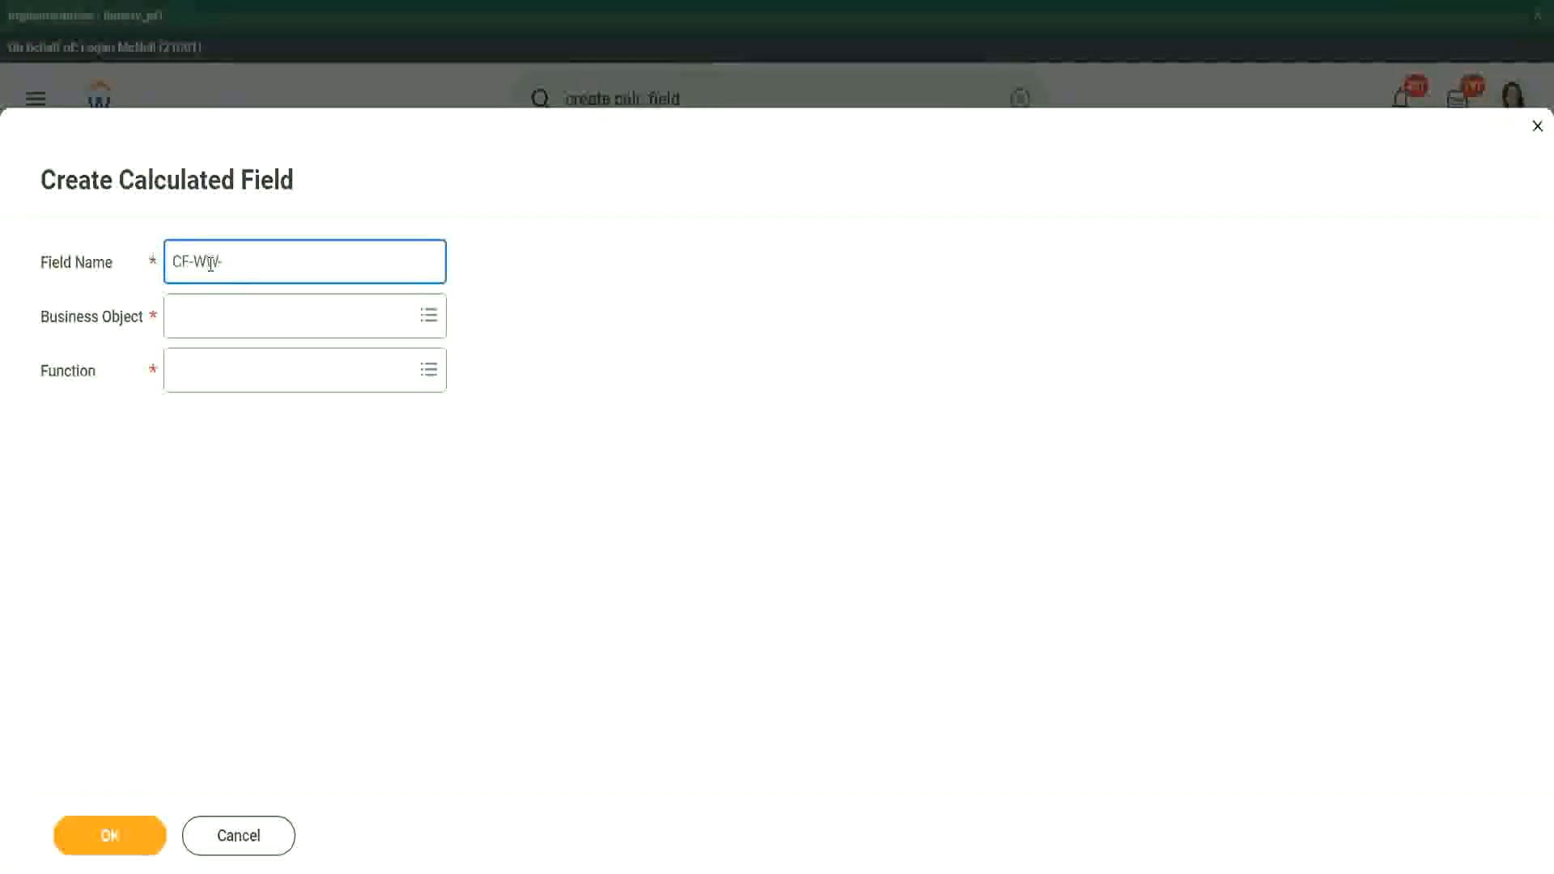
pyautogui.write('TF')
pyautogui.write('Rela')
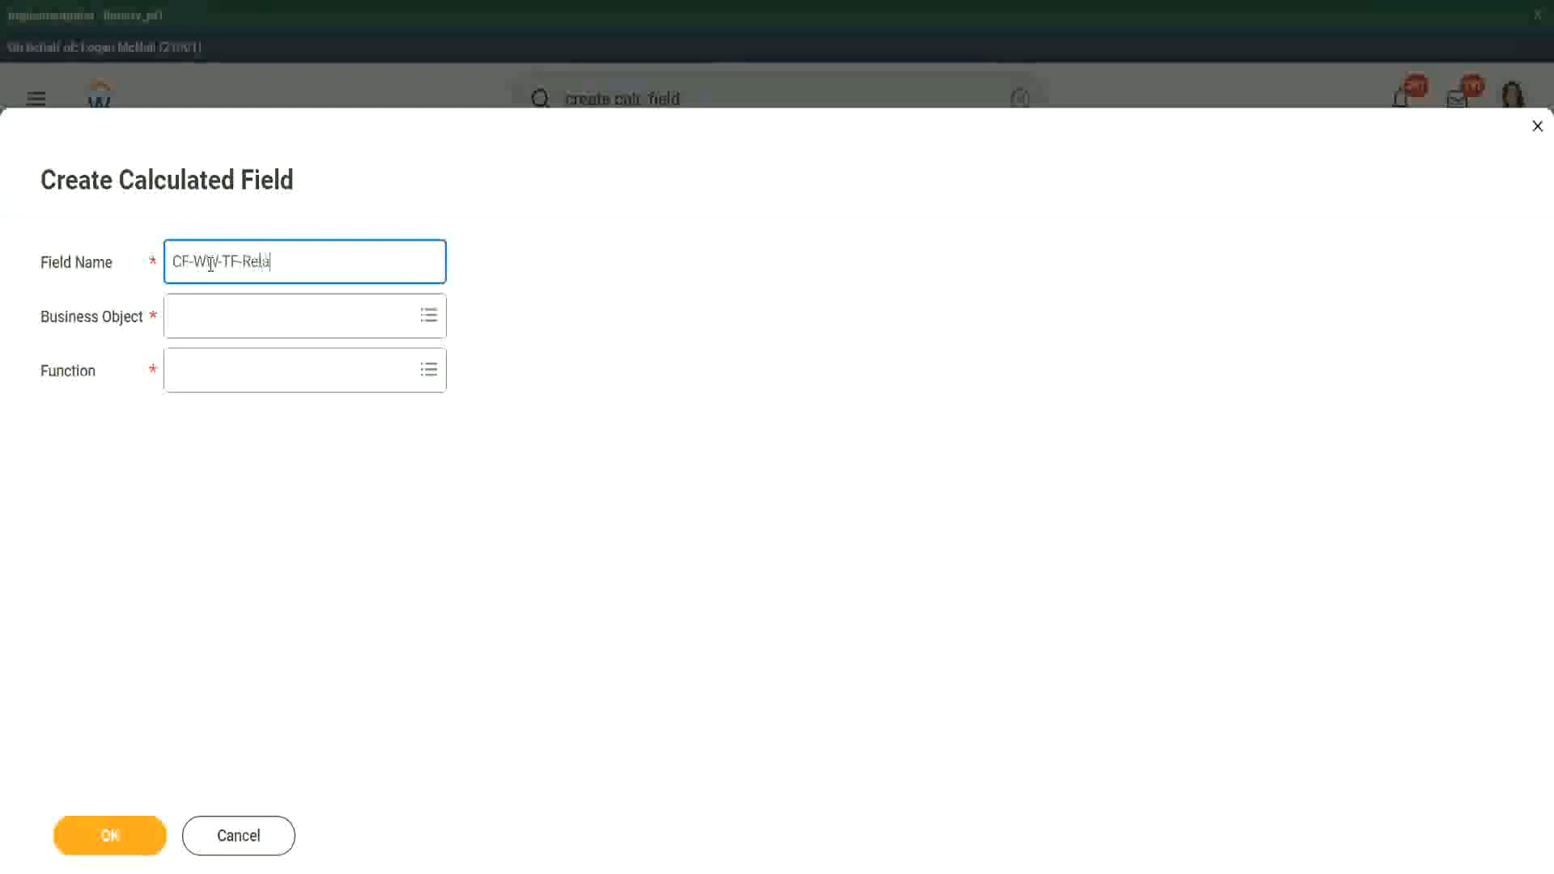
pyautogui.write('tionship is ')
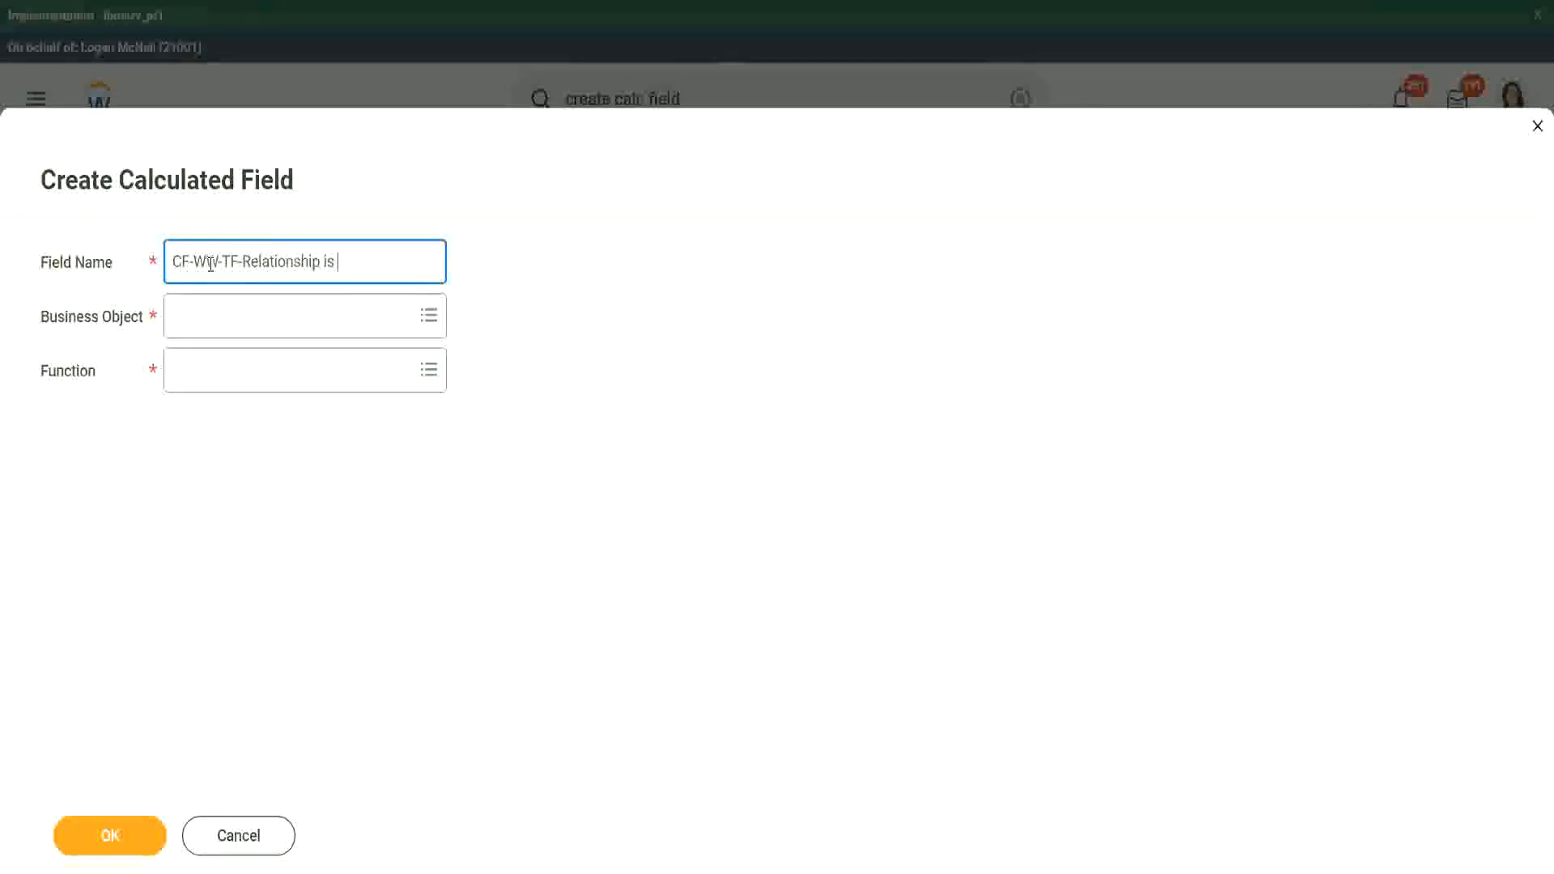
pyautogui.write('child')
pyautogui.press('Left')
pyautogui.press('Left')
pyautogui.press('Delete')
pyautogui.write('CF-WW-TF-Dependent')
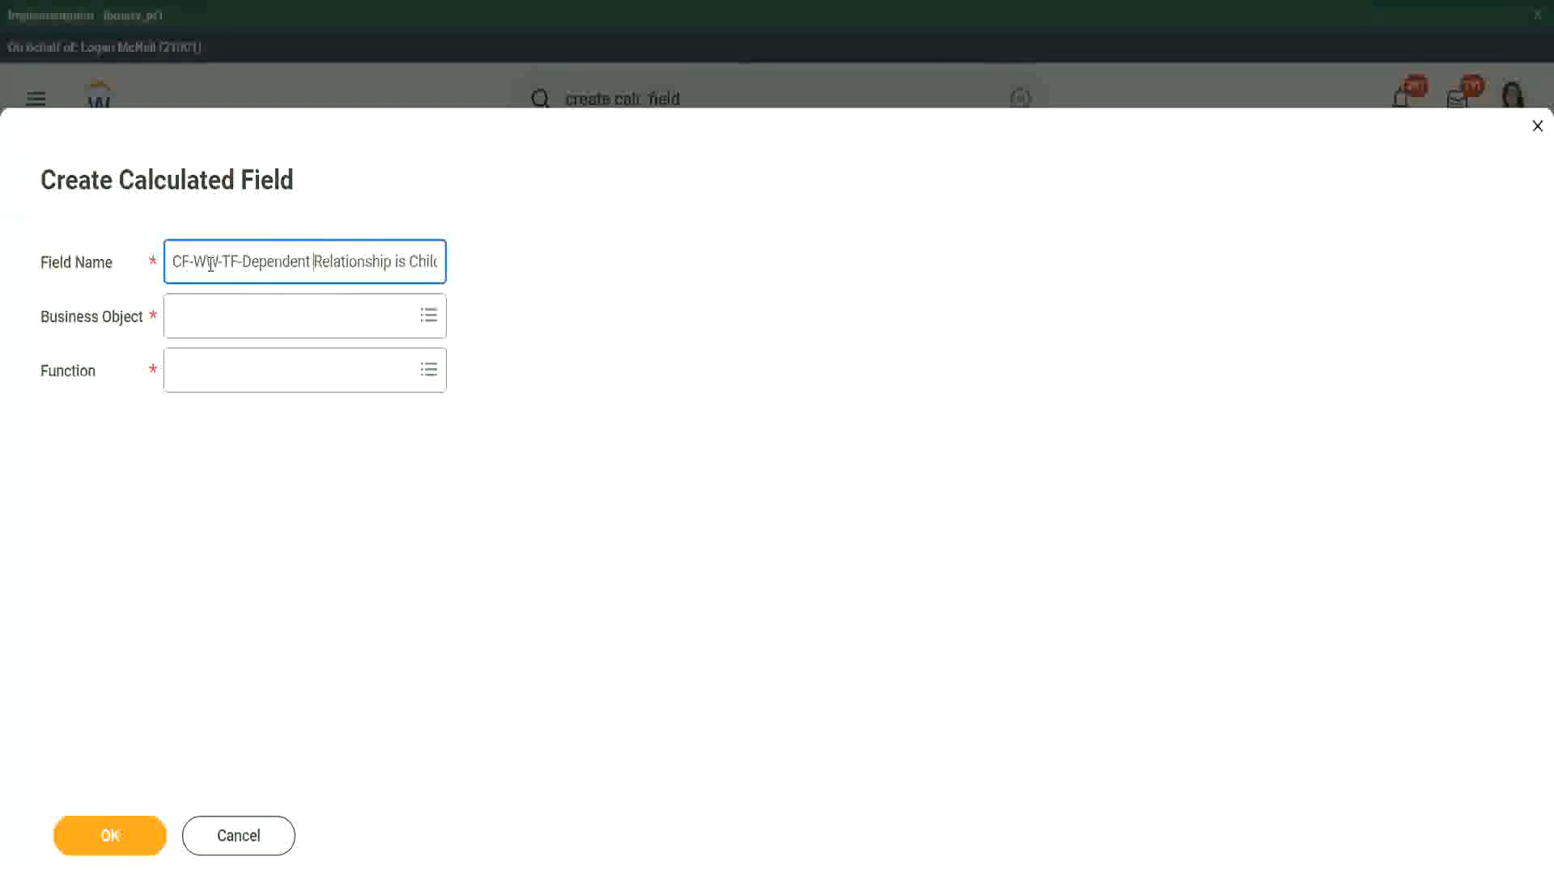
# Step: Set the business object to Dependent and the function to True/False Condition, and continue to the calculation definition
pyautogui.press('Tab')
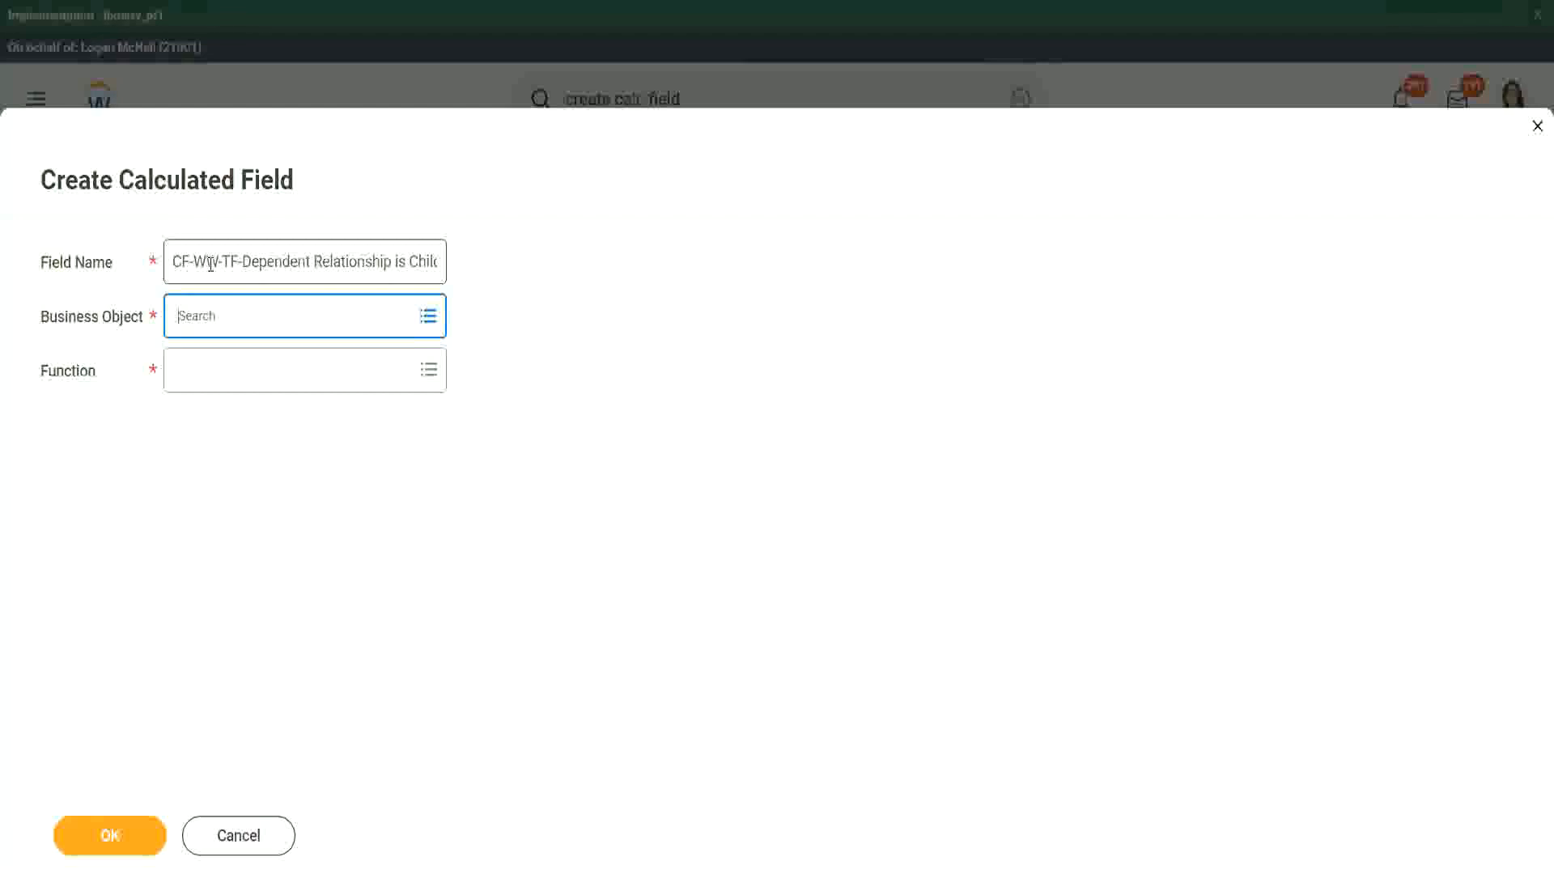
pyautogui.write('depedne')
pyautogui.press('Return')
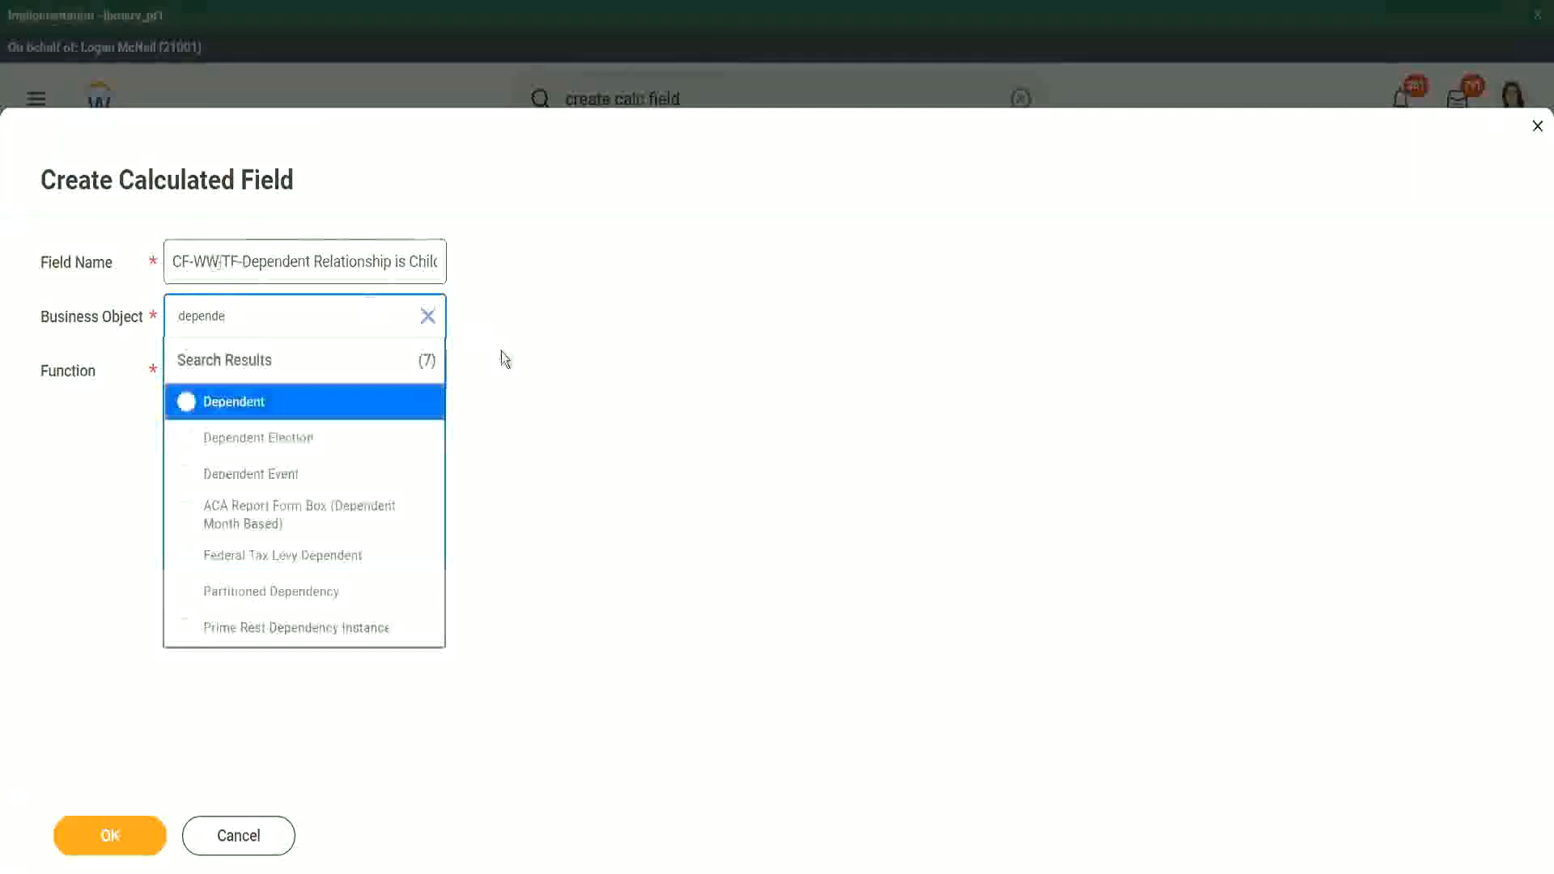
pyautogui.click(266, 411)
pyautogui.click(223, 366)
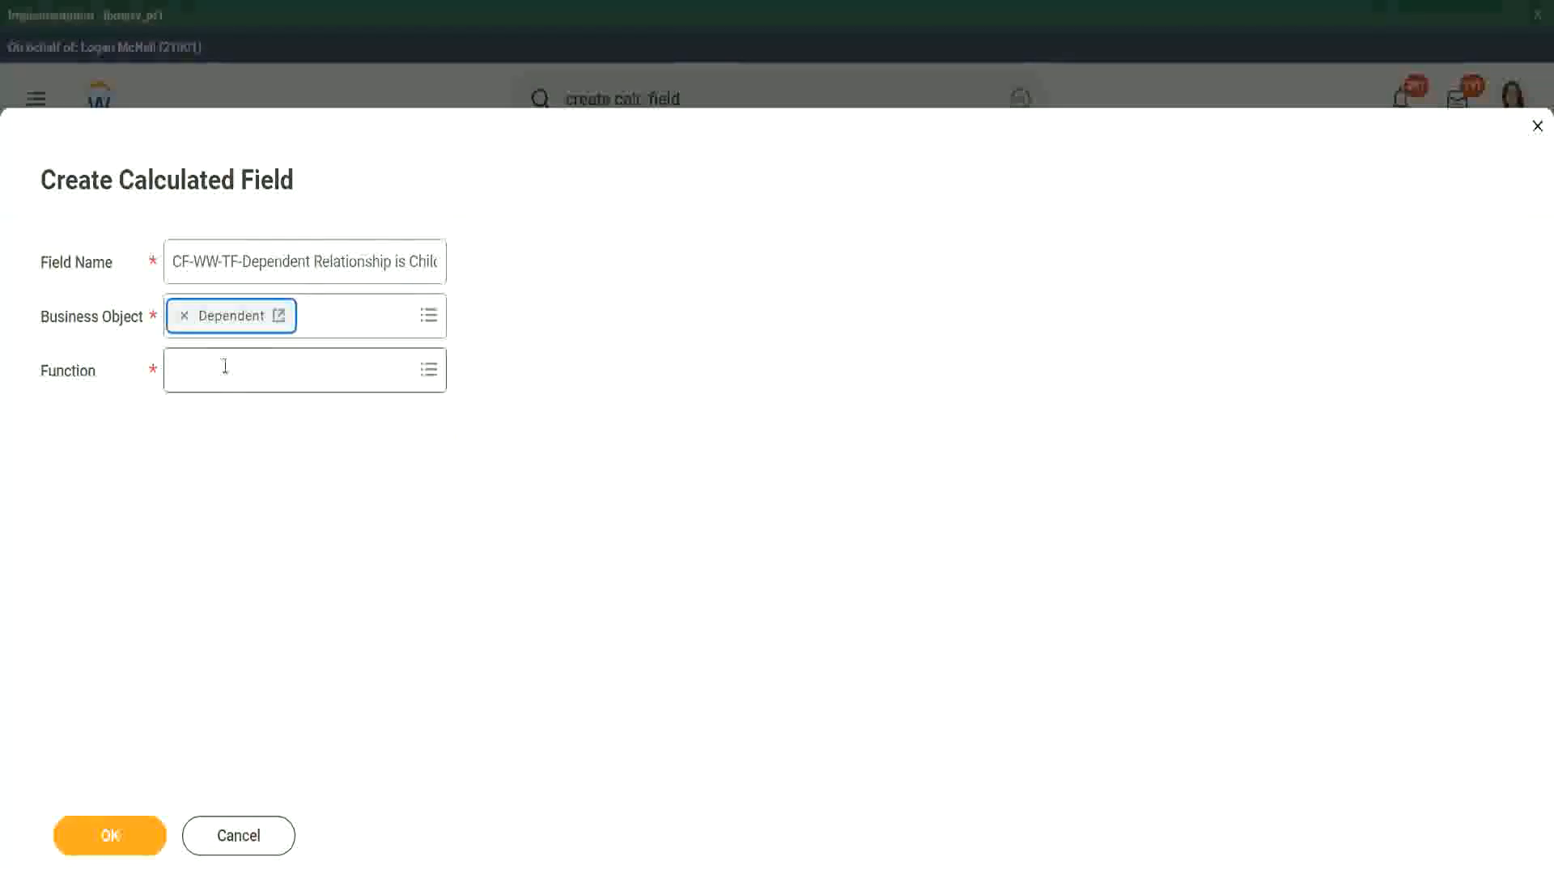
pyautogui.write('true')
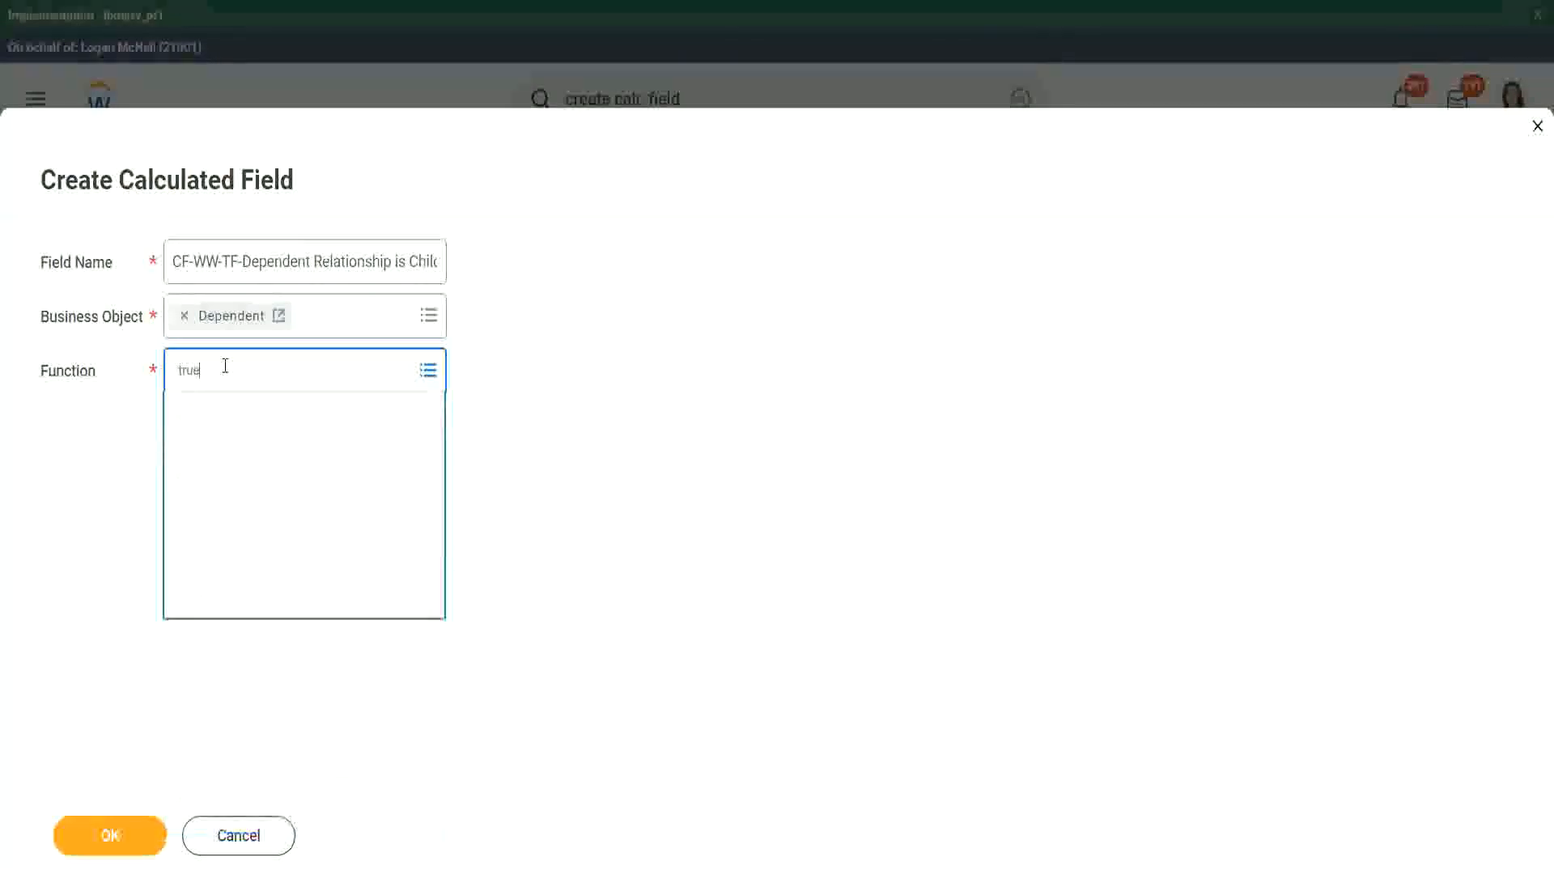
pyautogui.press('Return')
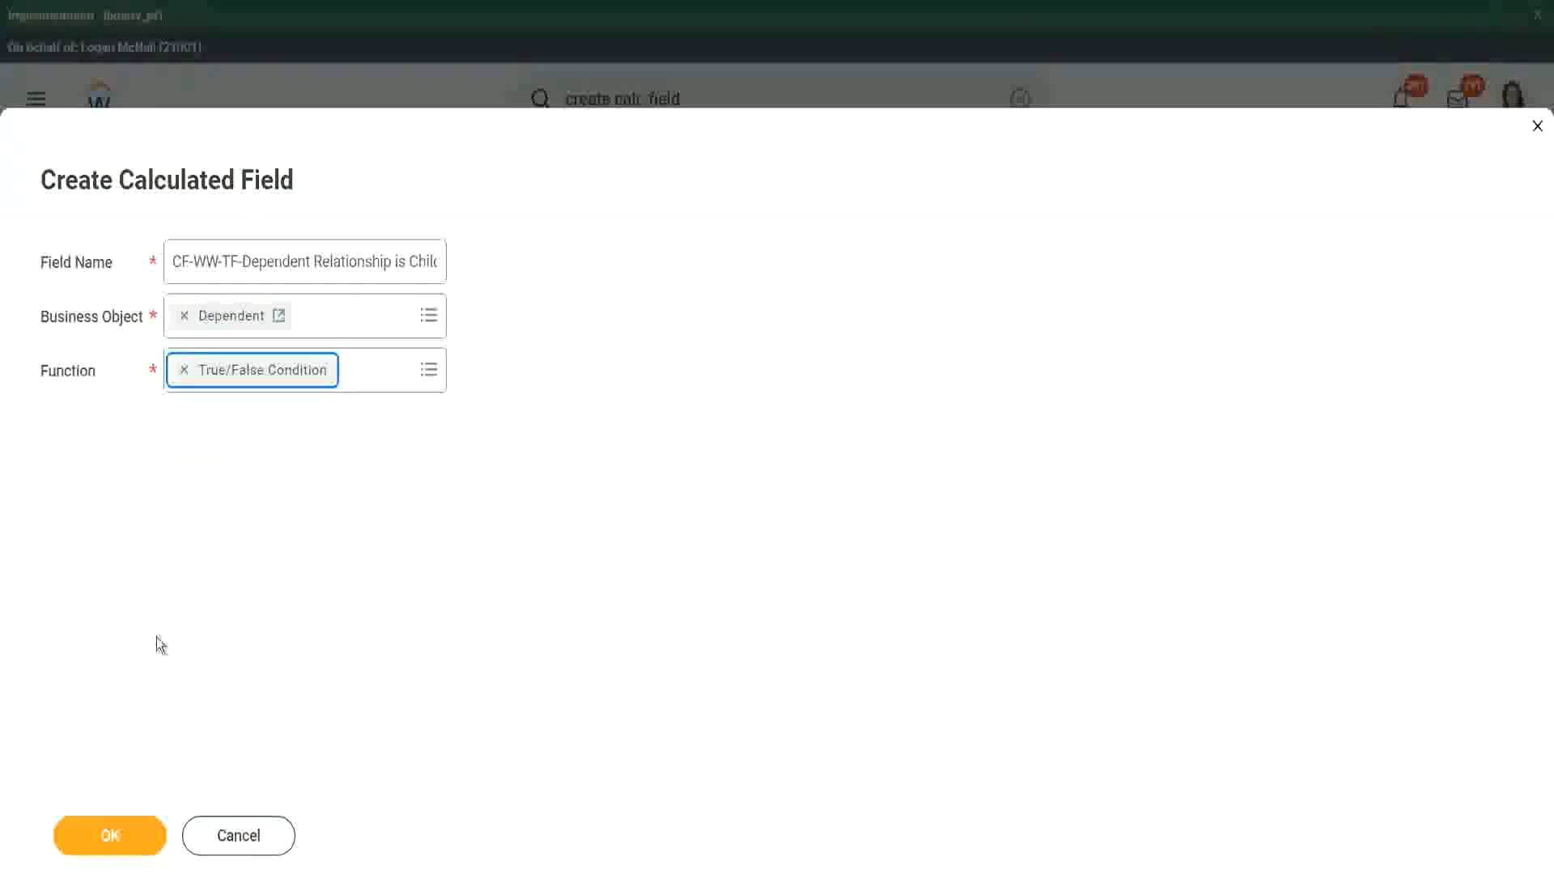
pyautogui.click(126, 841)
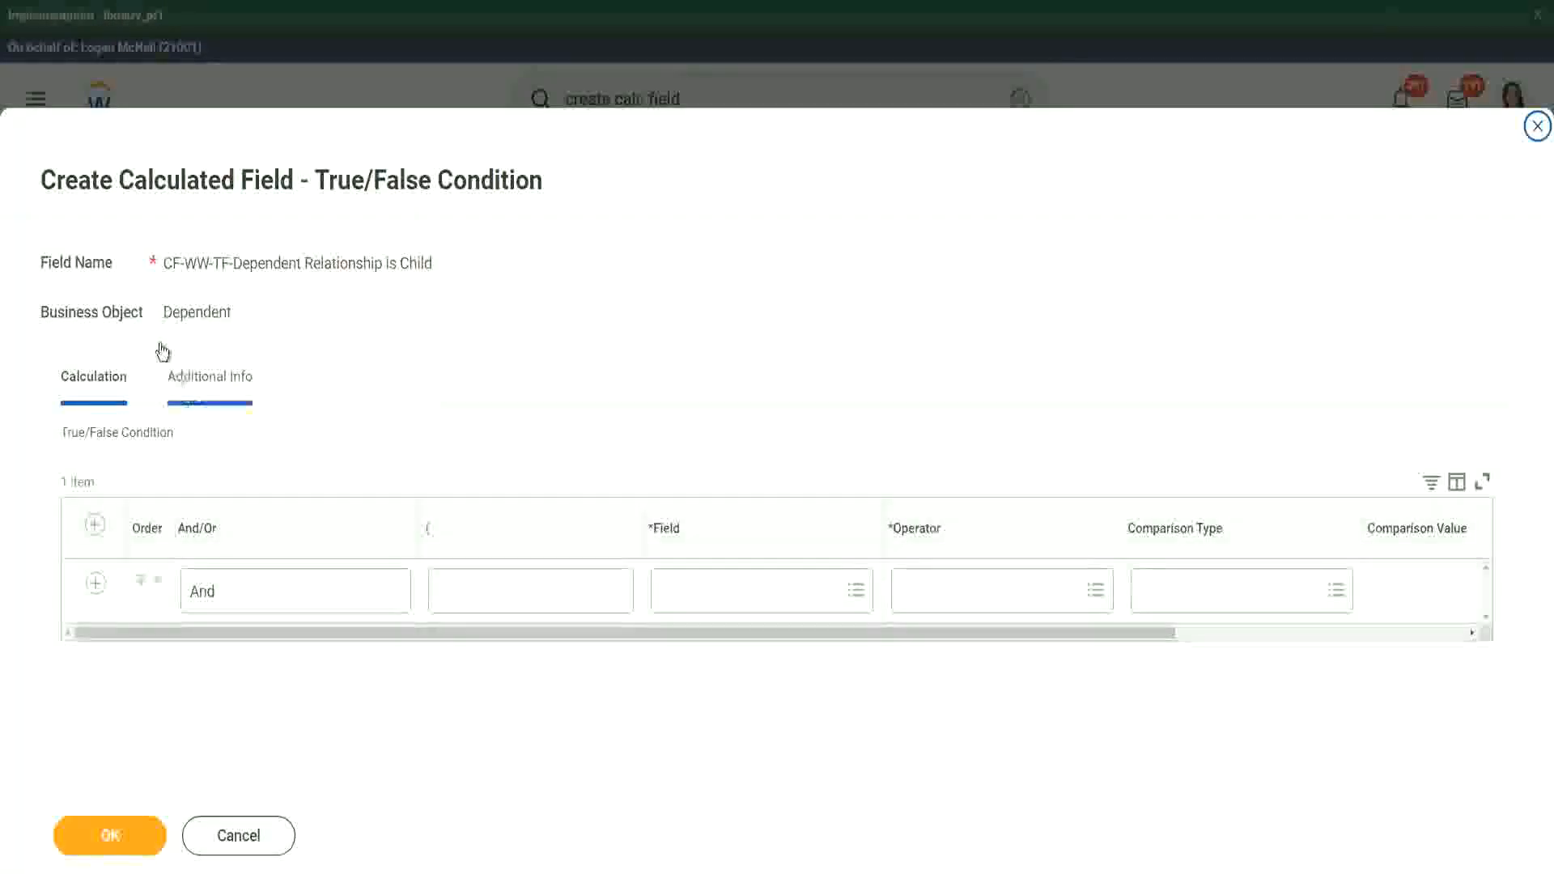
# Step: Choose the single-instance Relationship field for the first condition row and close its report field details
pyautogui.moveTo(164, 312); pyautogui.dragTo(230, 314)
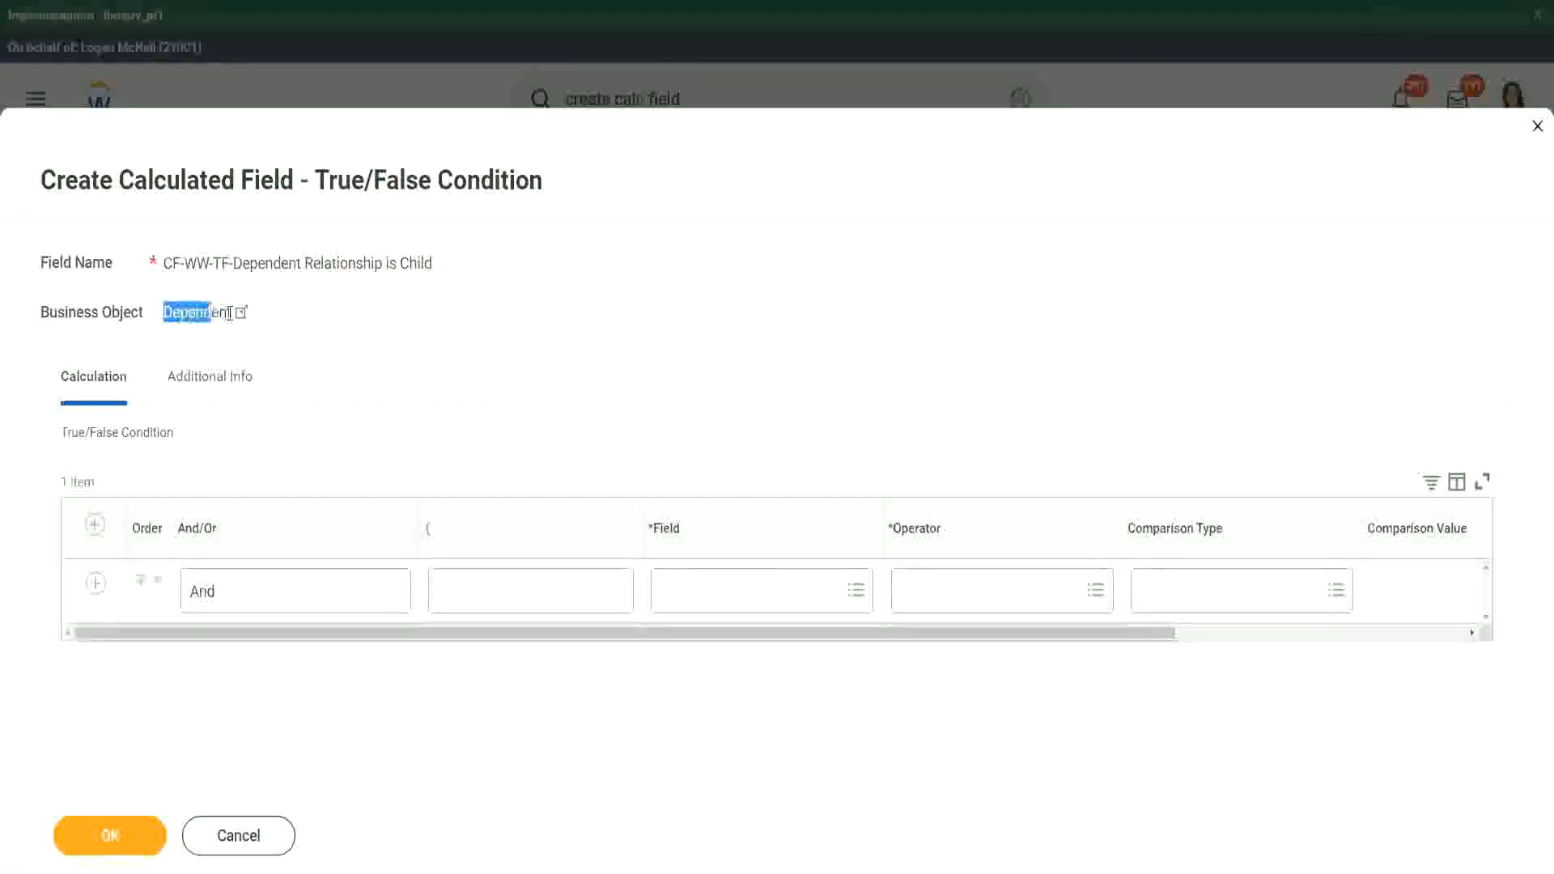
pyautogui.click(641, 340)
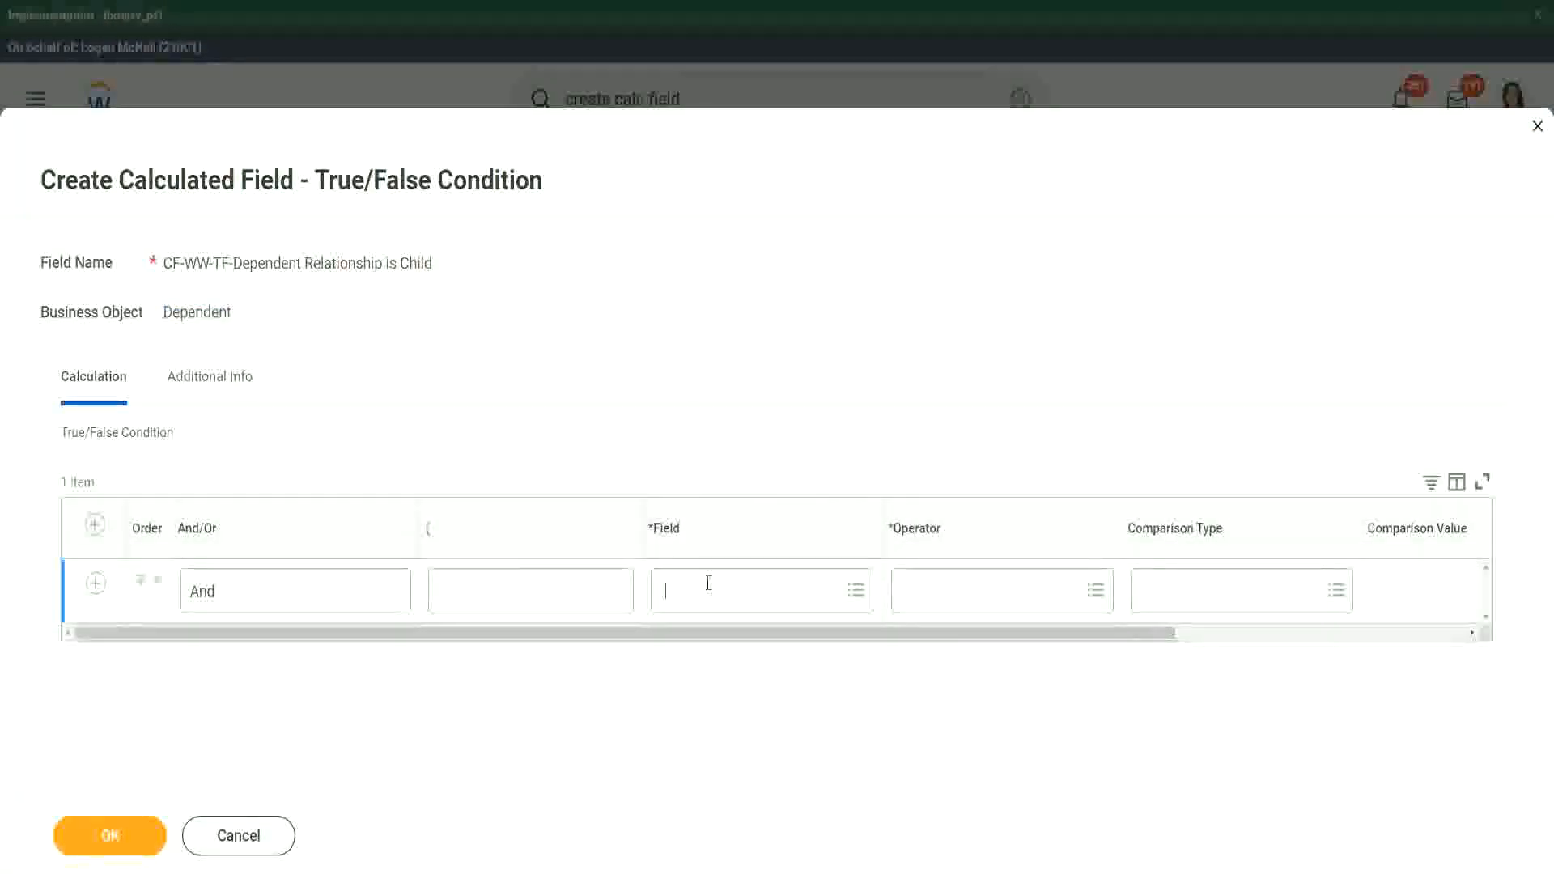
pyautogui.write('relation')
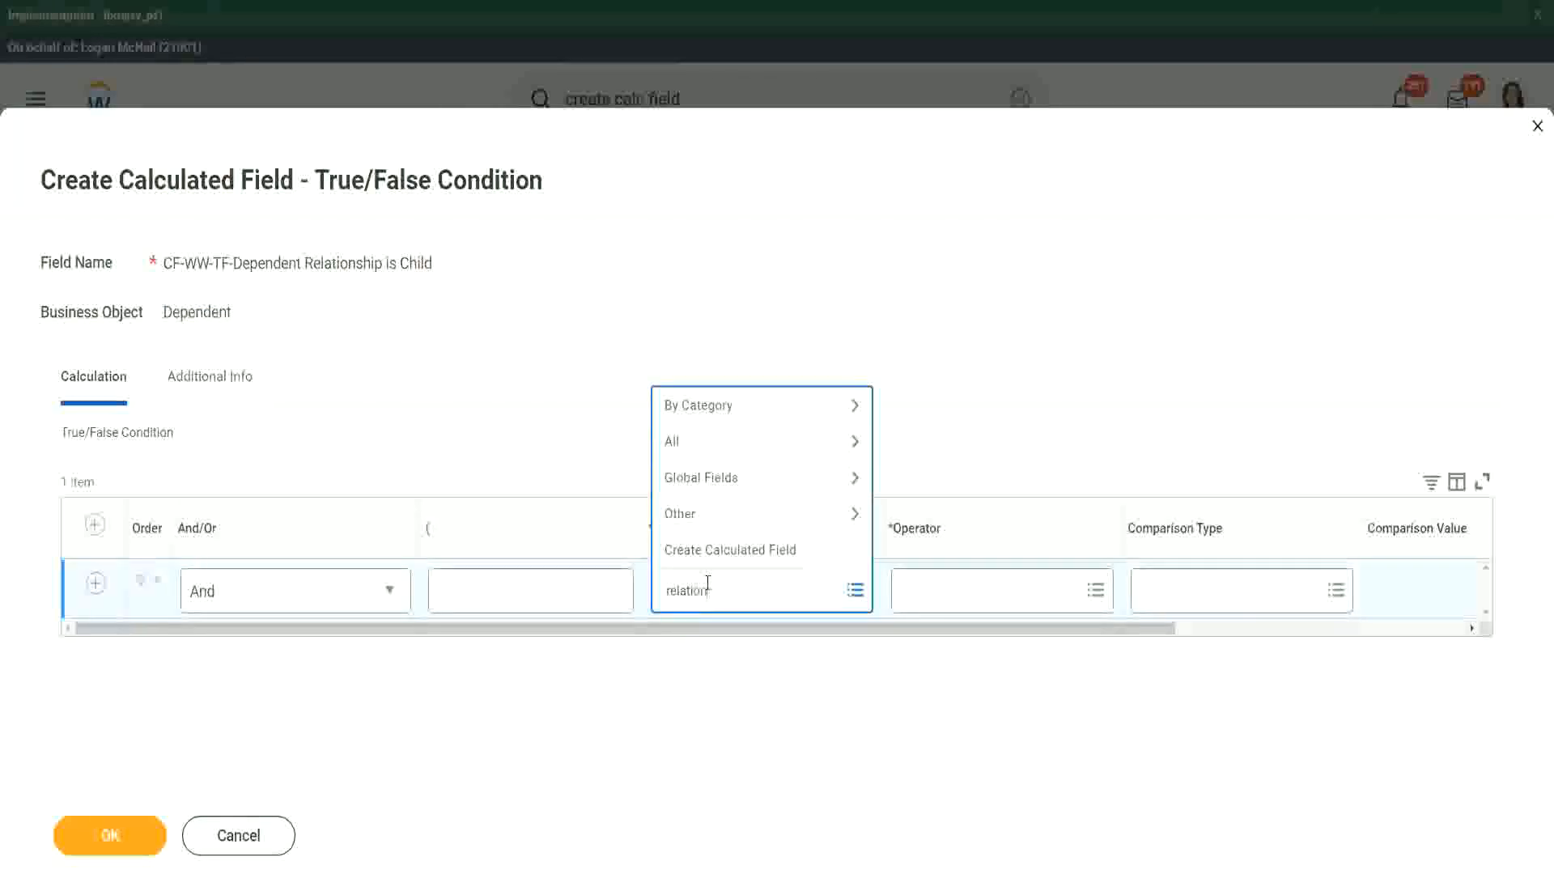
pyautogui.write('ship')
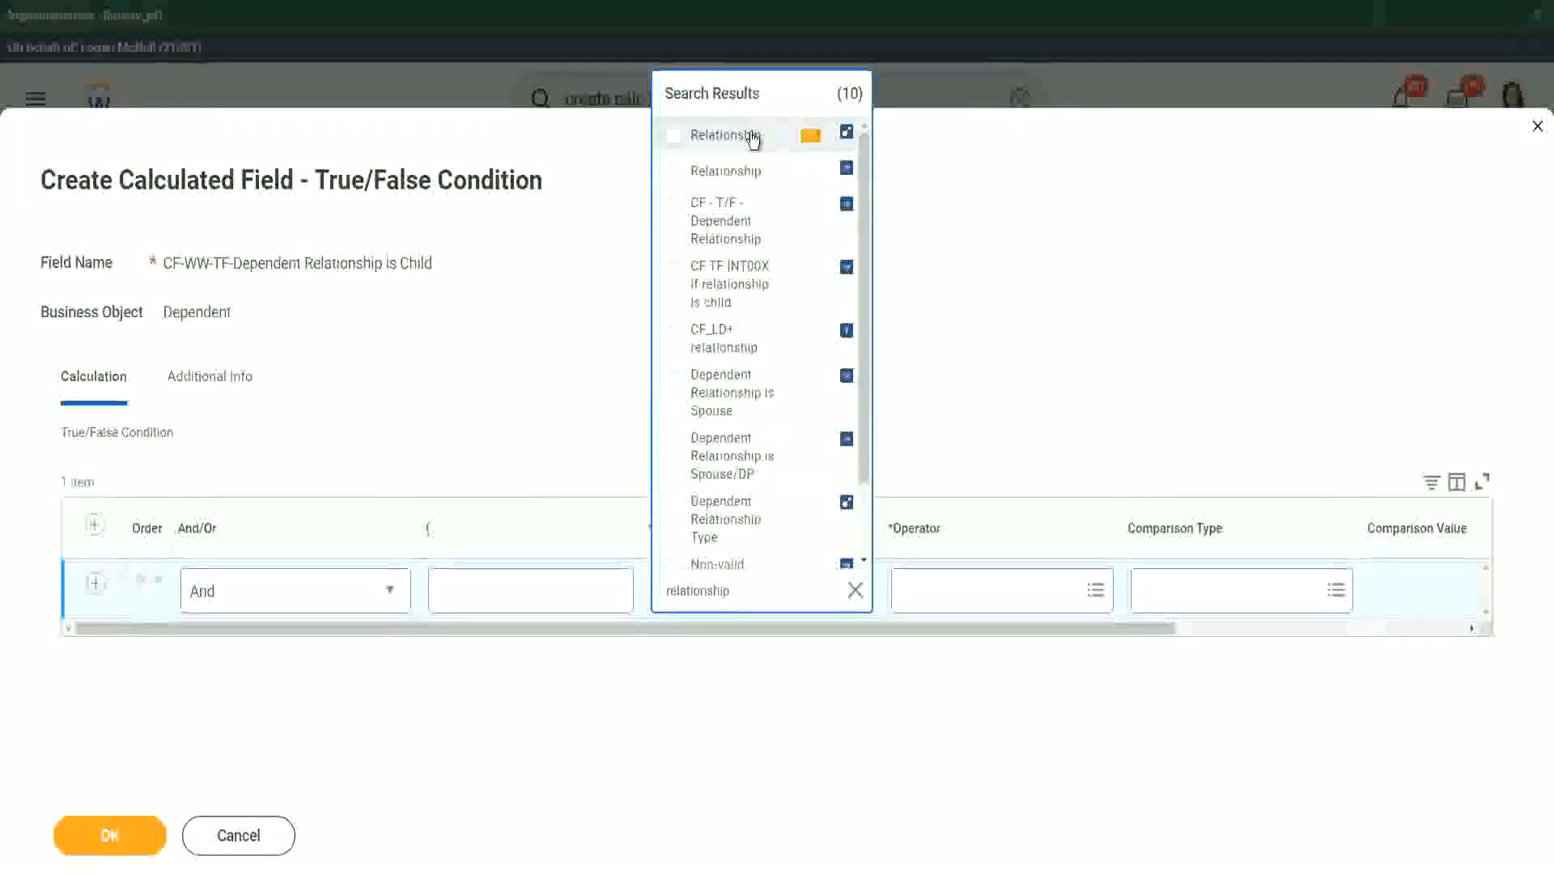
pyautogui.click(752, 139)
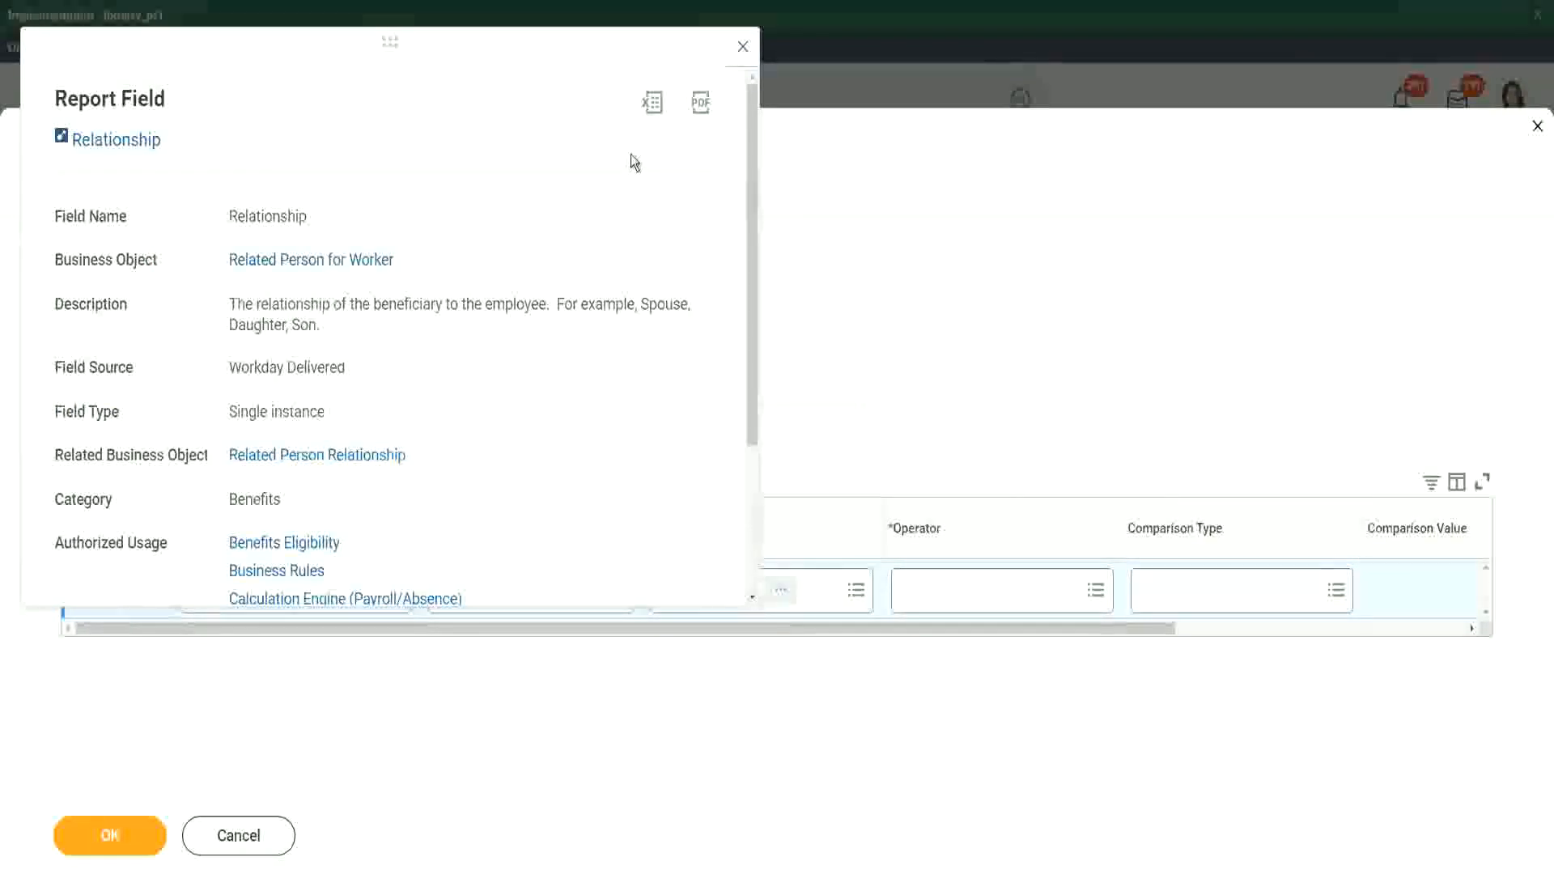
pyautogui.click(742, 46)
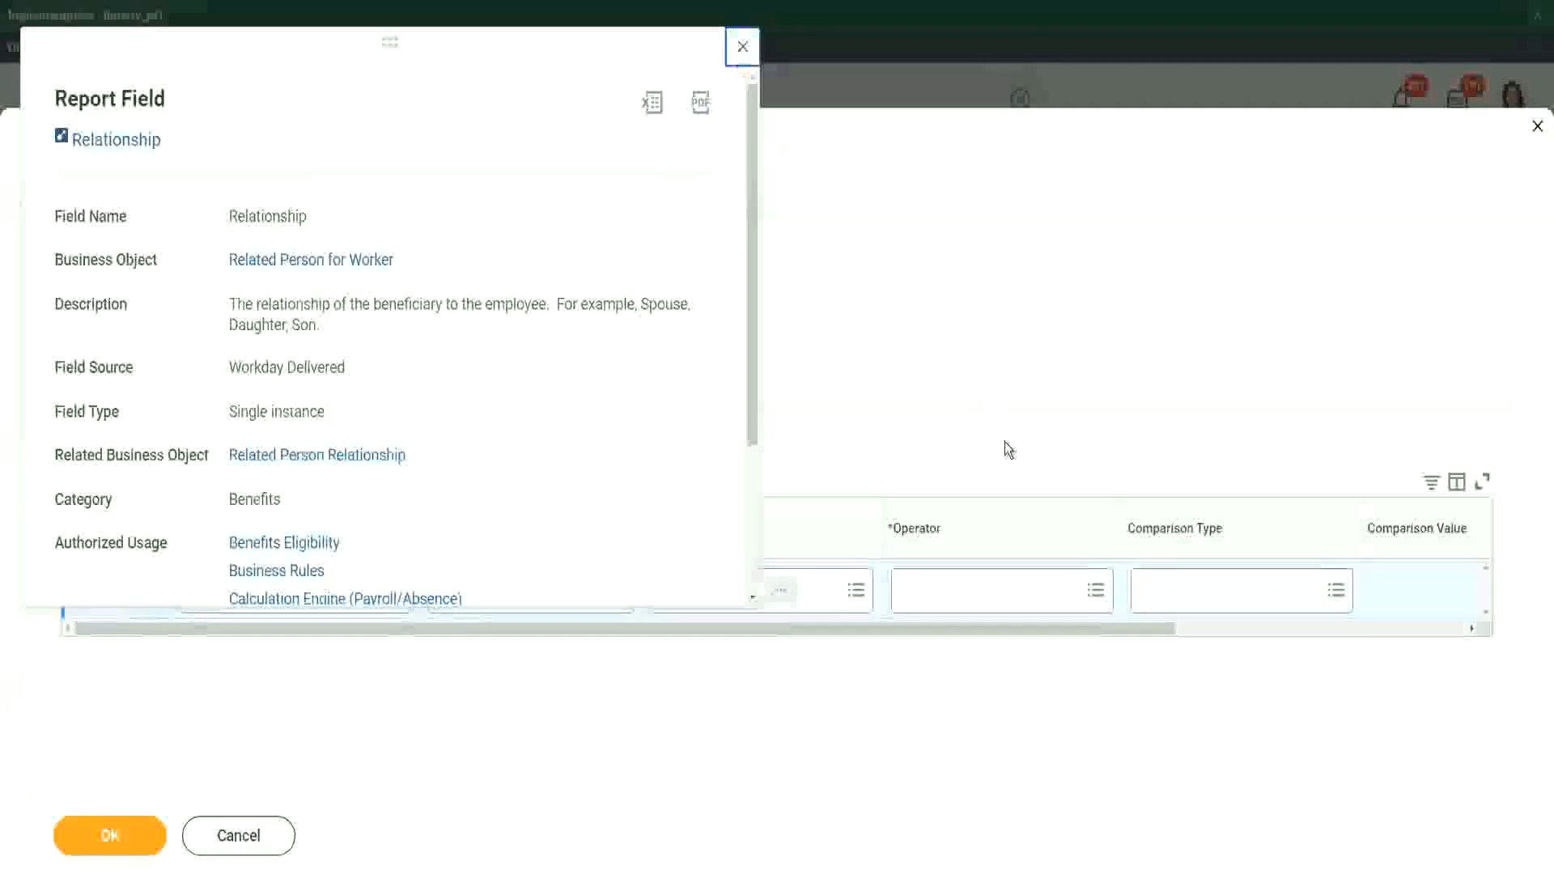
# Step: Set the condition's operator to "in the selection list"
pyautogui.click(958, 589)
pyautogui.click(972, 514)
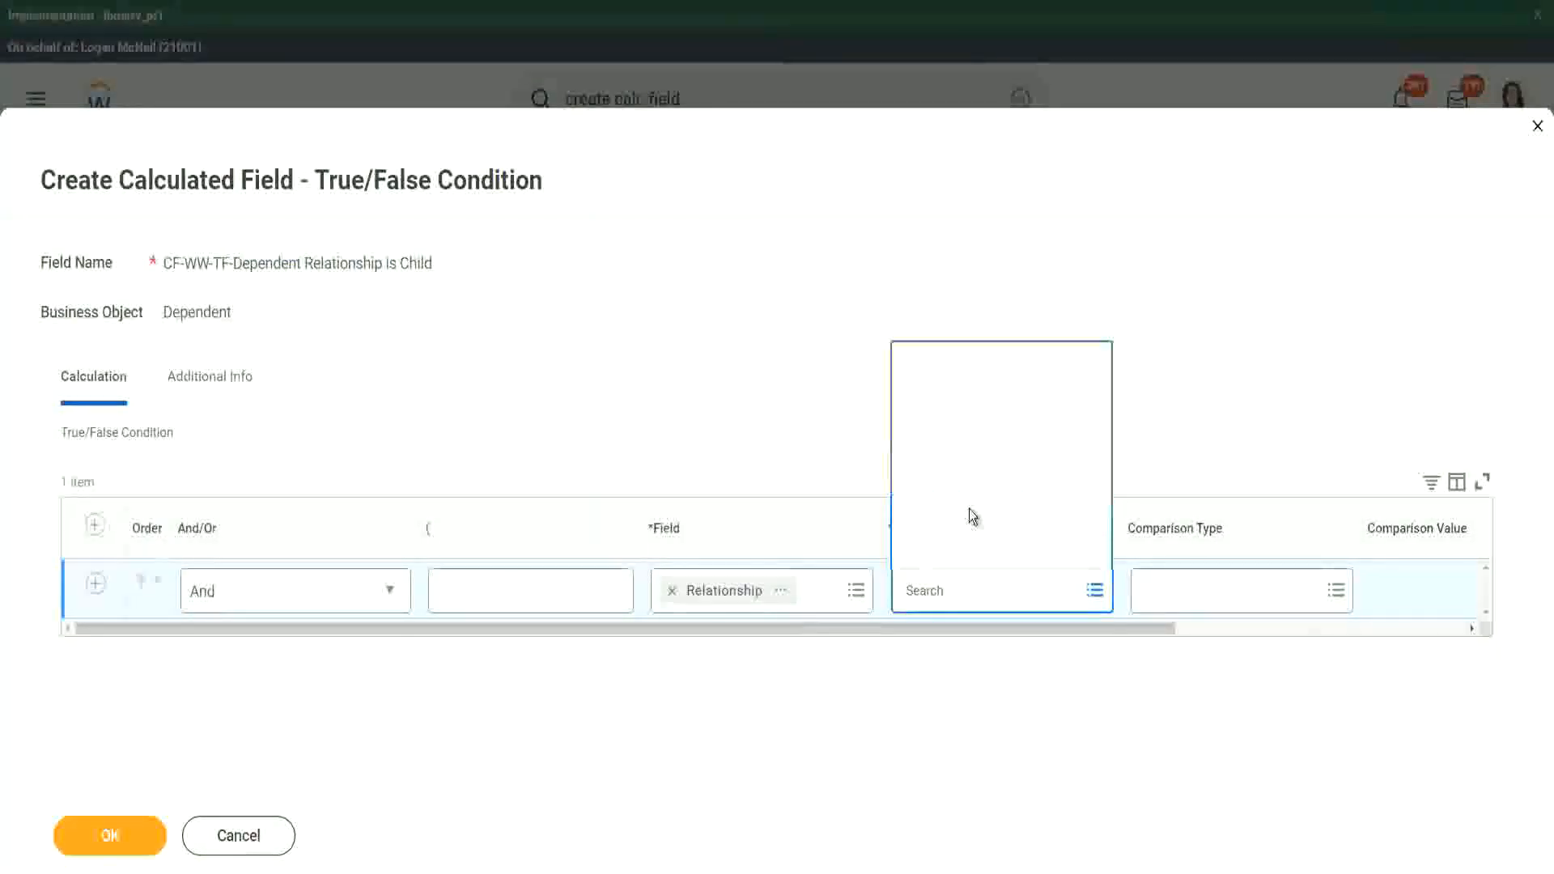
pyautogui.click(993, 445)
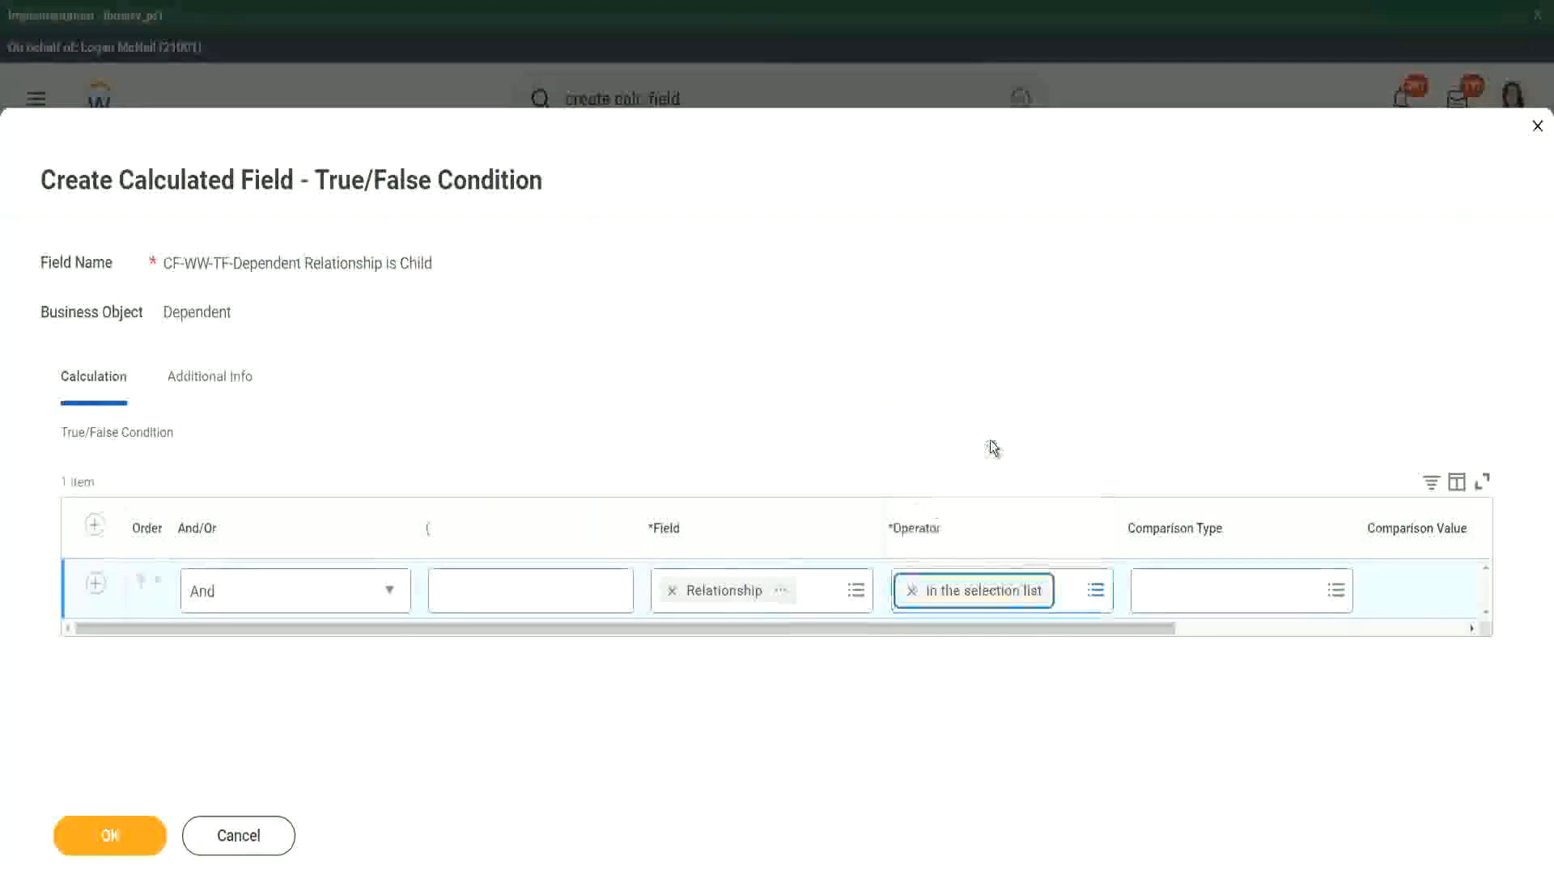
# Step: Select Child as the comparison value and save the True/False Condition calculated field
pyautogui.moveTo(998, 643); pyautogui.dragTo(1312, 629)
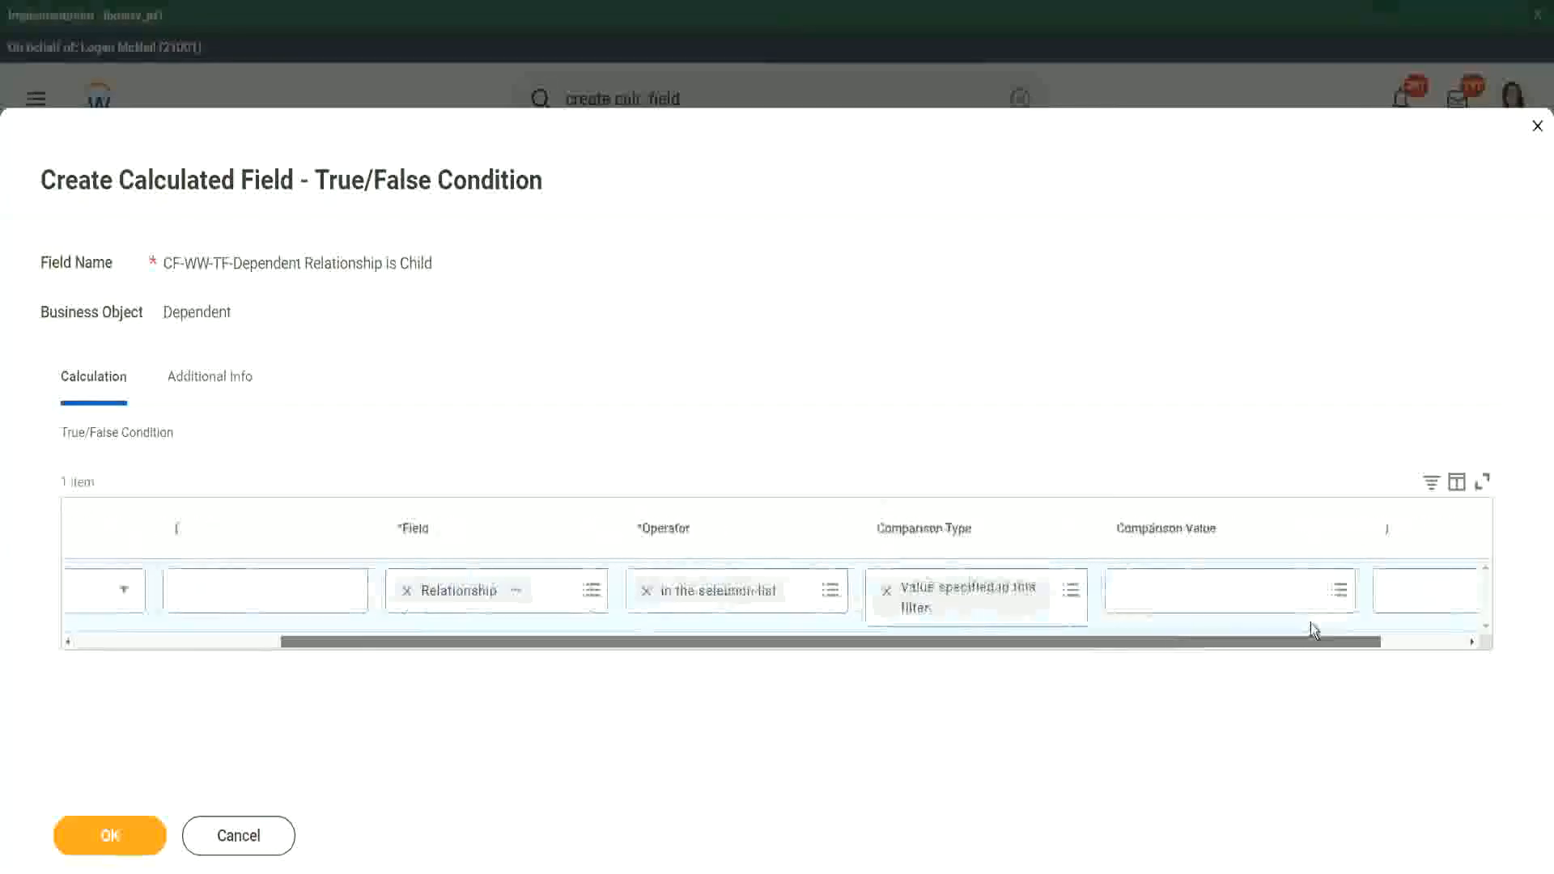
pyautogui.click(1061, 591)
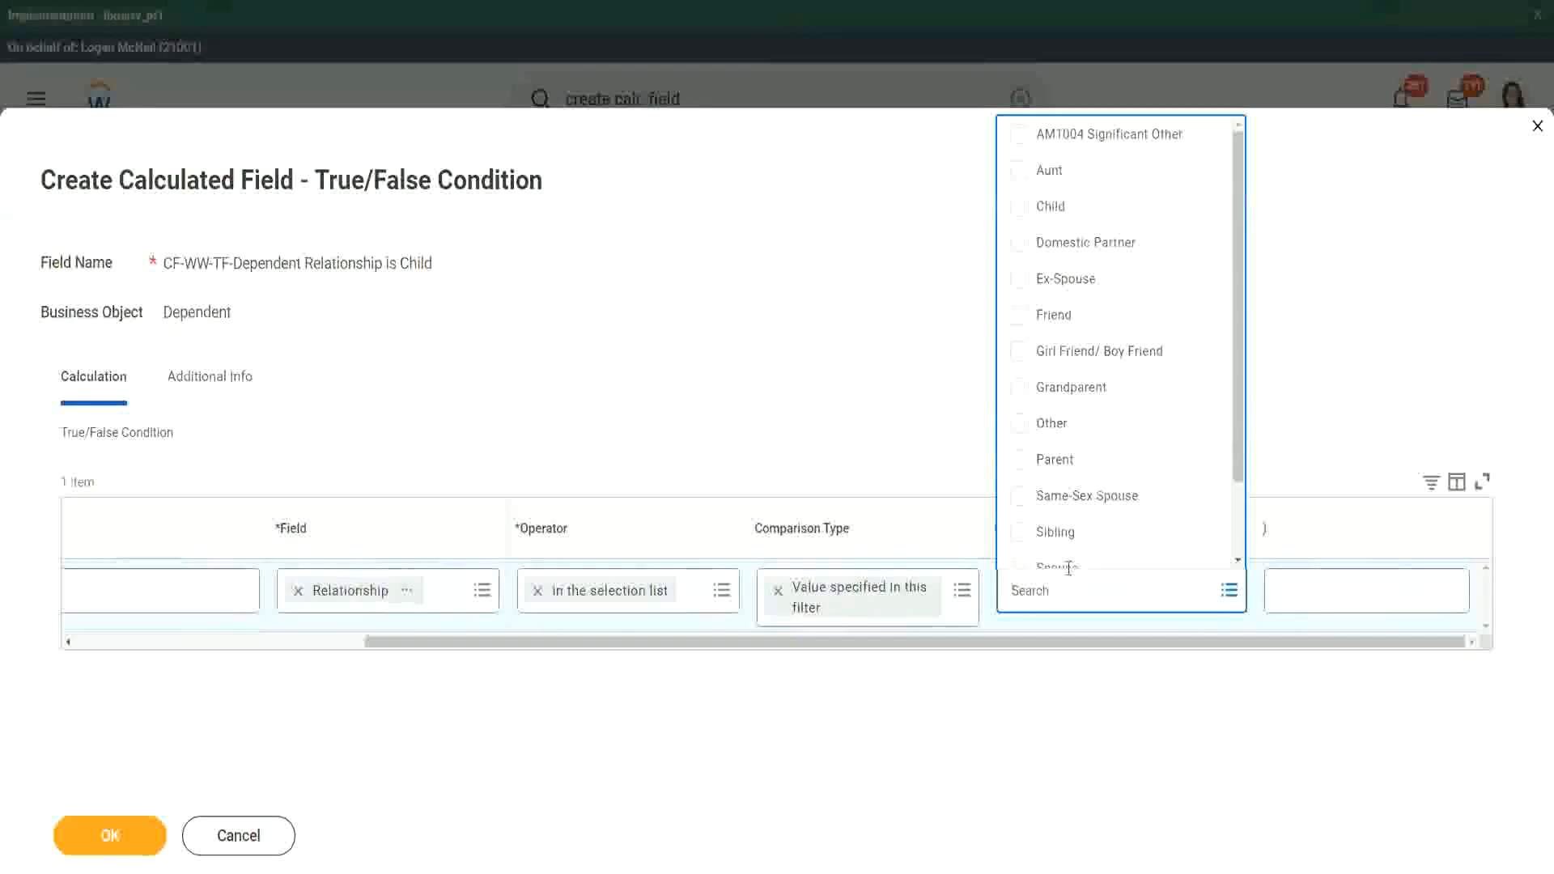
pyautogui.click(1023, 215)
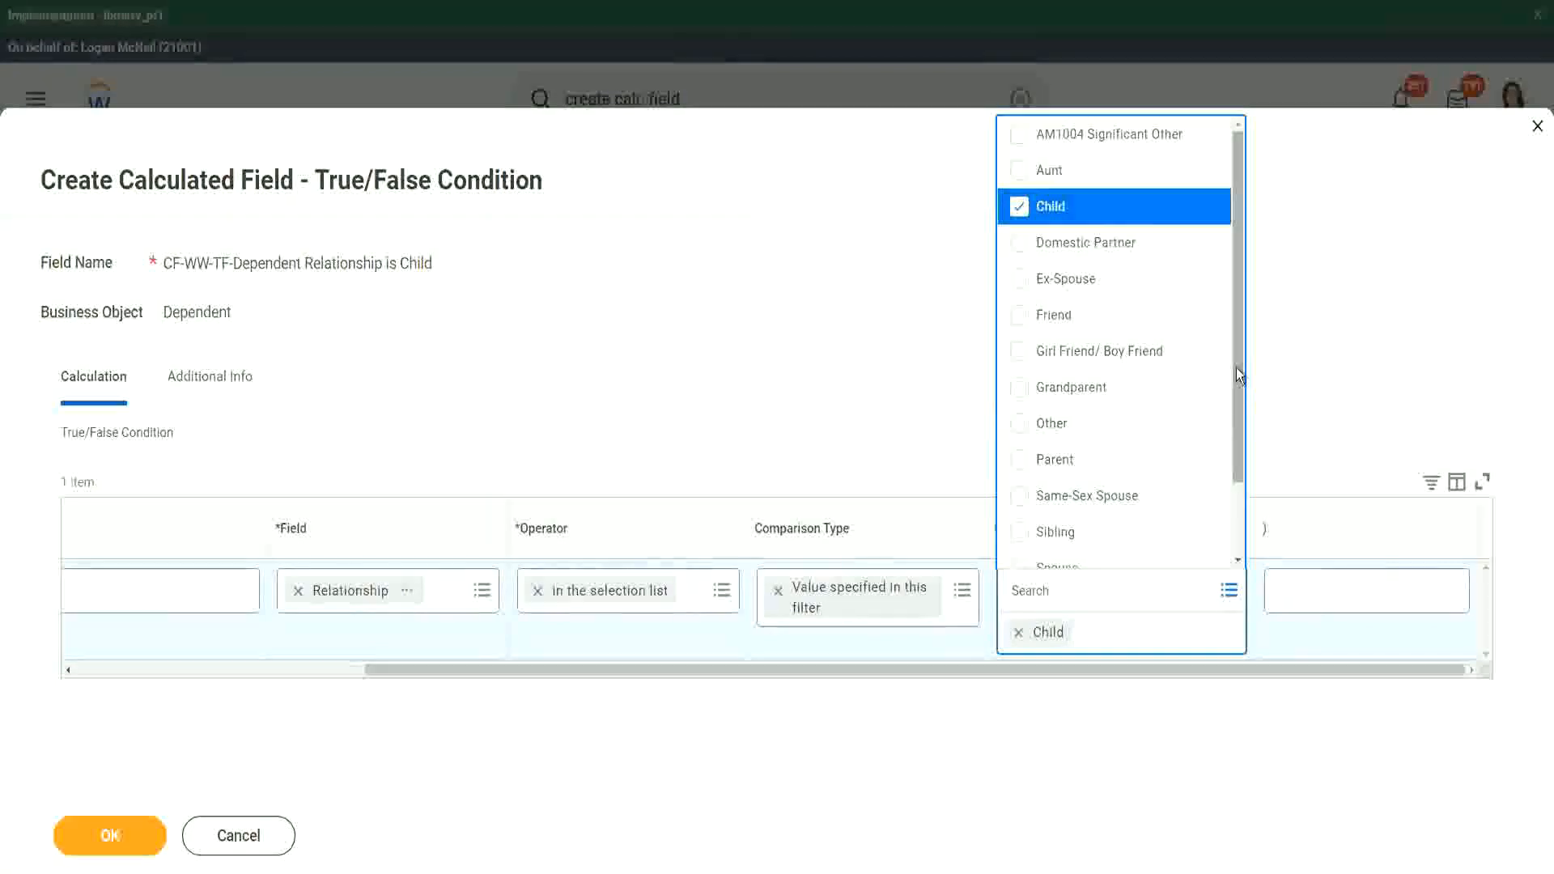
pyautogui.scroll(-3, 1236, 367)
pyautogui.scroll(3, 1253, 380)
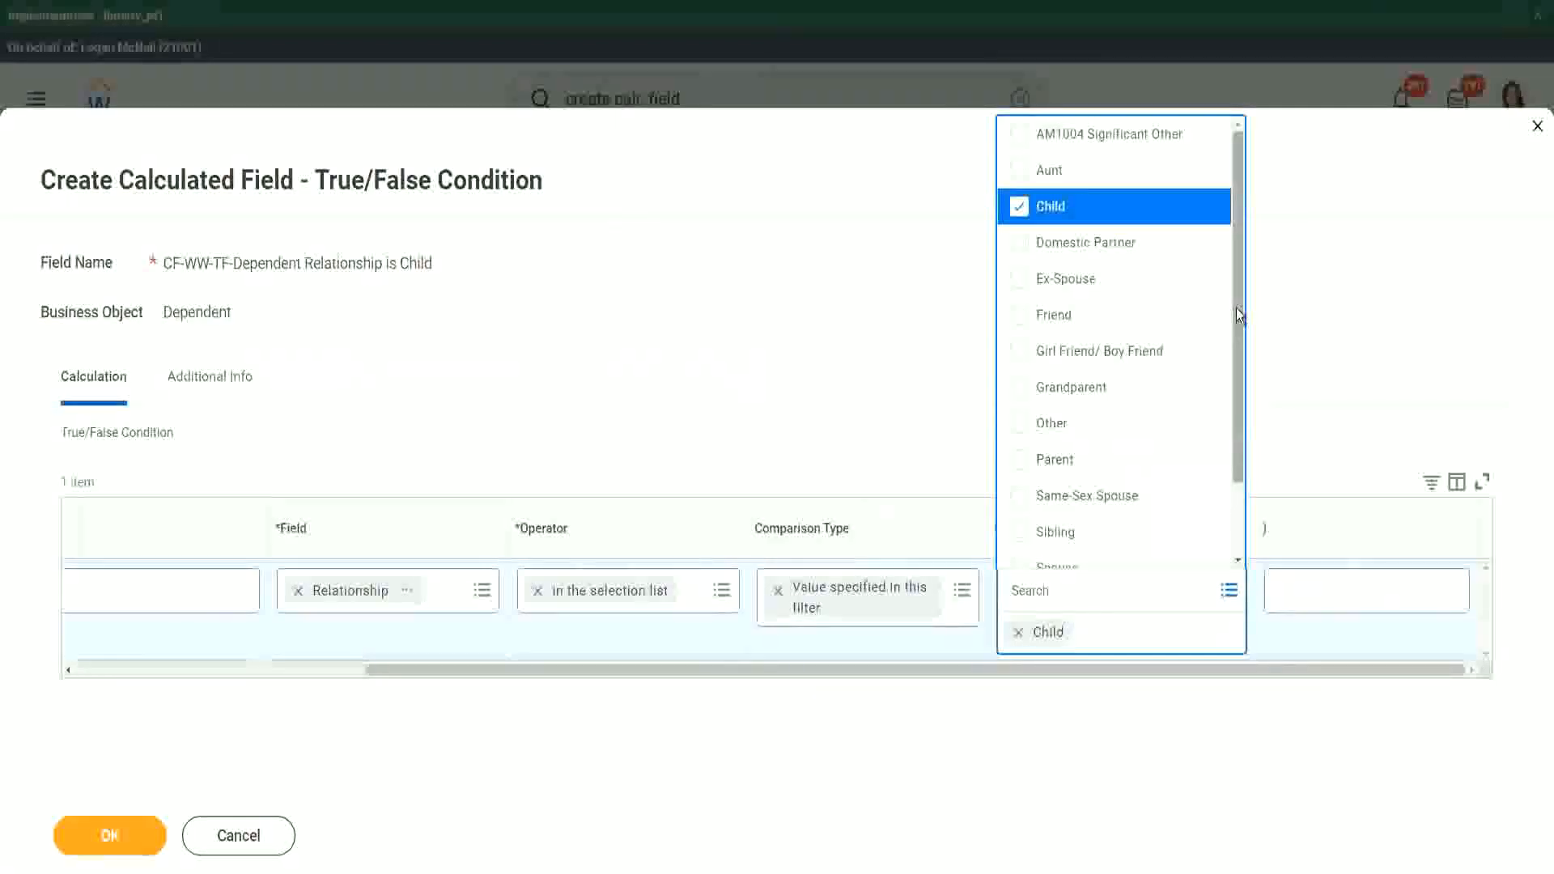
pyautogui.moveTo(1236, 310); pyautogui.dragTo(1254, 384)
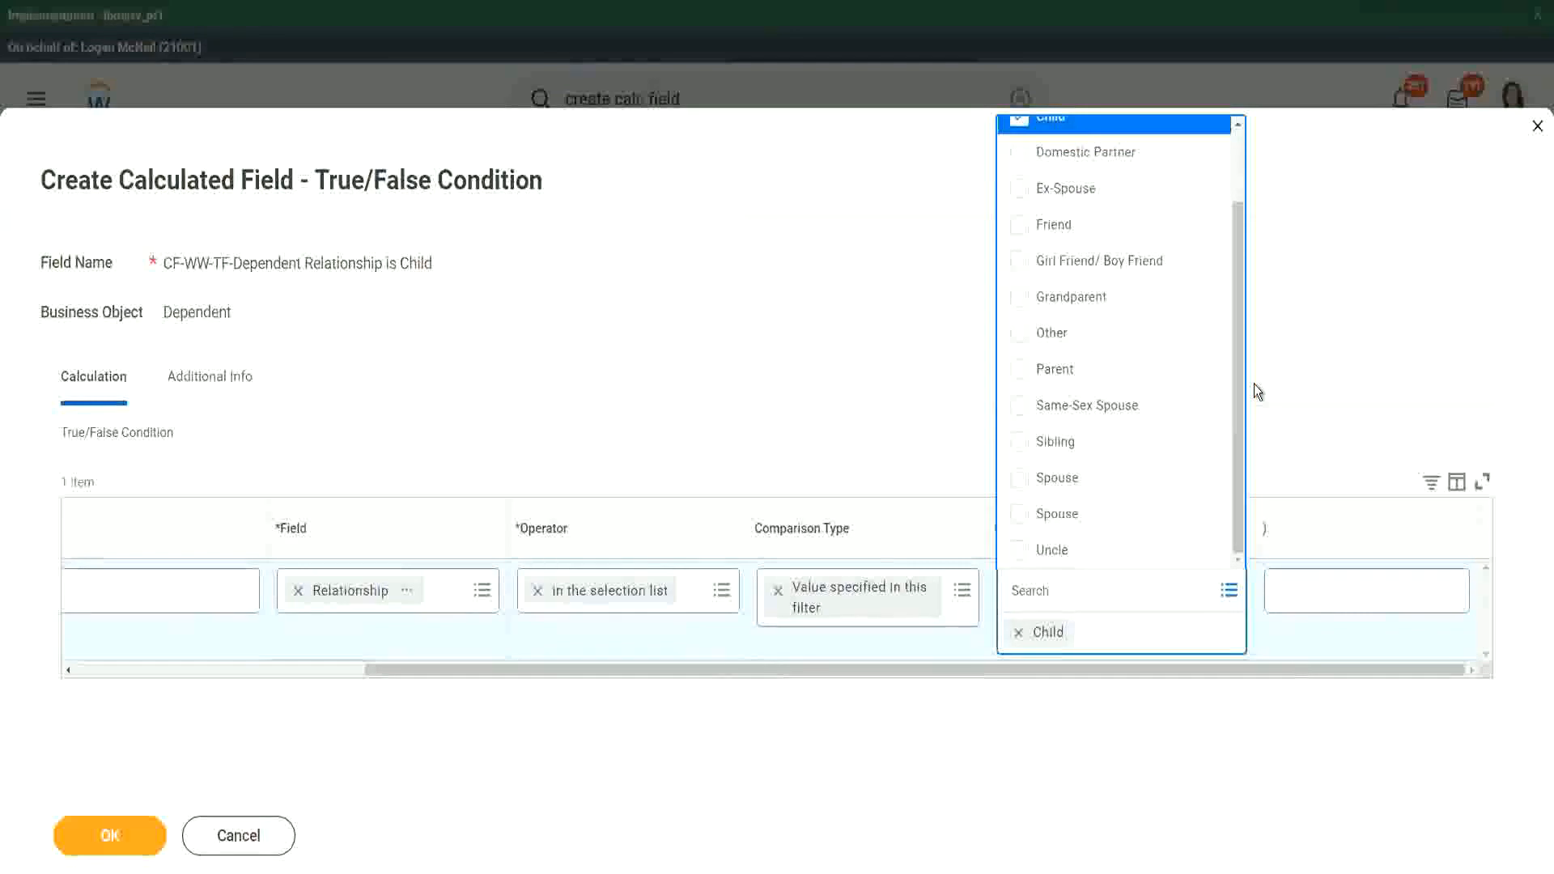
pyautogui.click(837, 361)
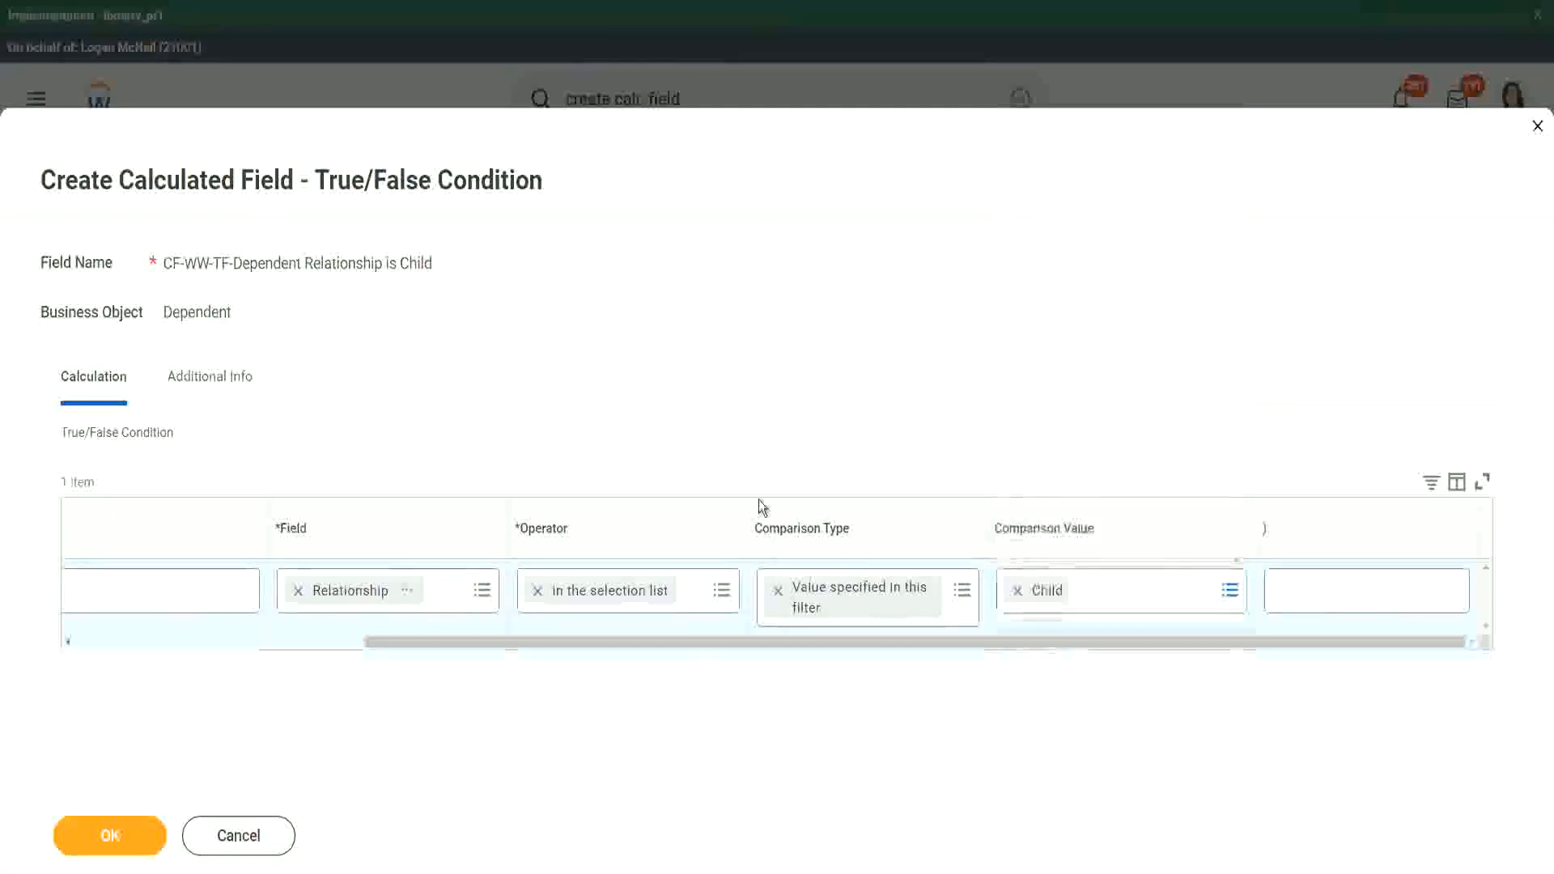
pyautogui.moveTo(440, 646); pyautogui.dragTo(197, 666)
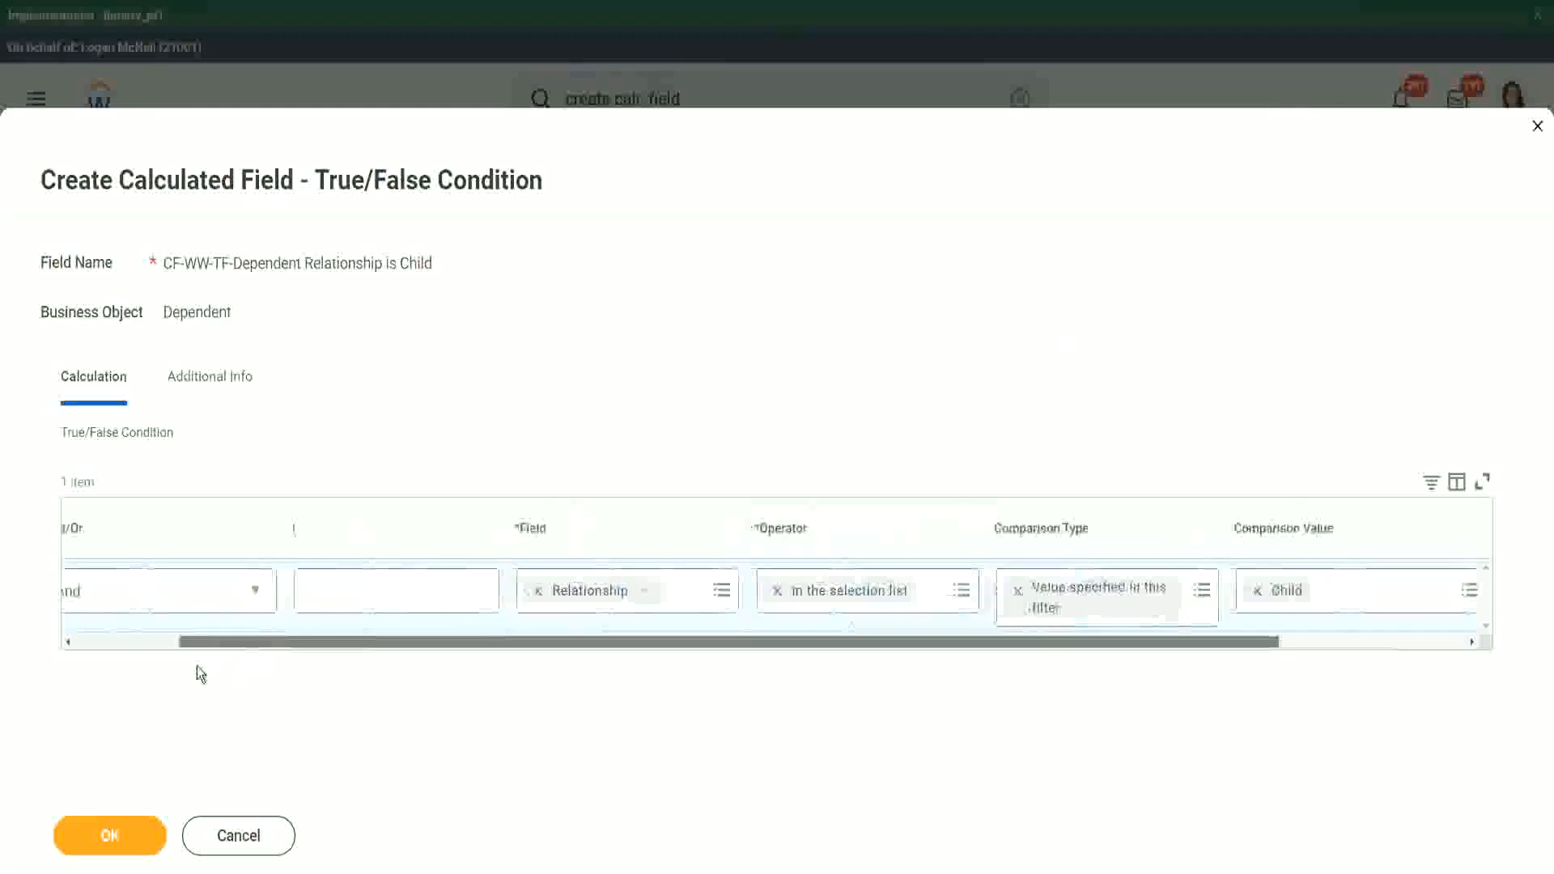
pyautogui.click(110, 835)
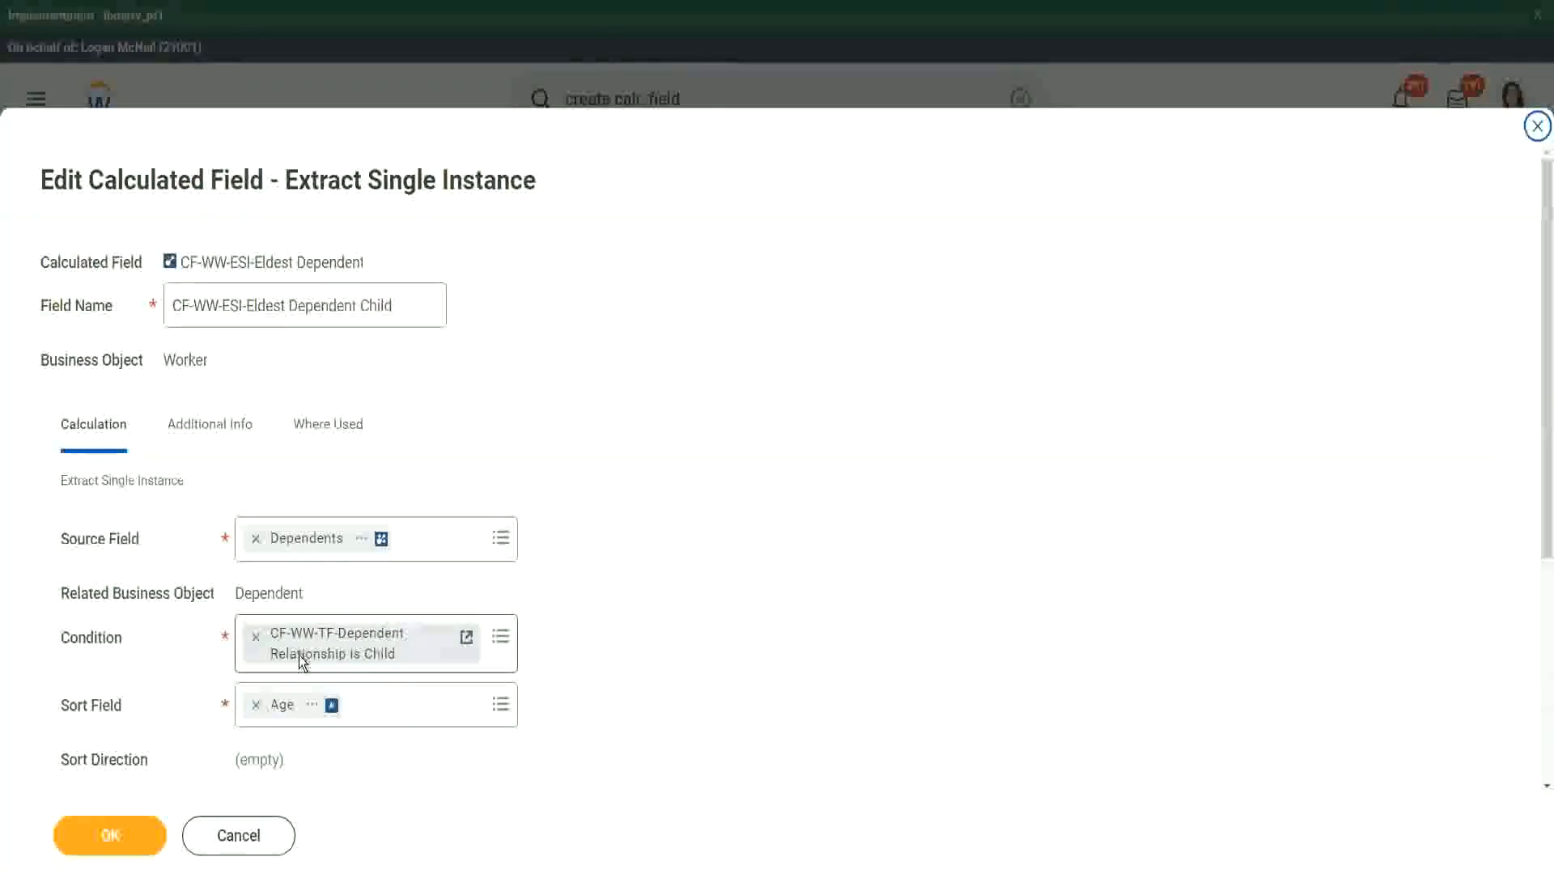
# Step: Save the Extract Single Instance field "CF-WW-ESI-Eldest Dependent Child" and copy its name from the confirmation
pyautogui.scroll(-3, 304, 657)
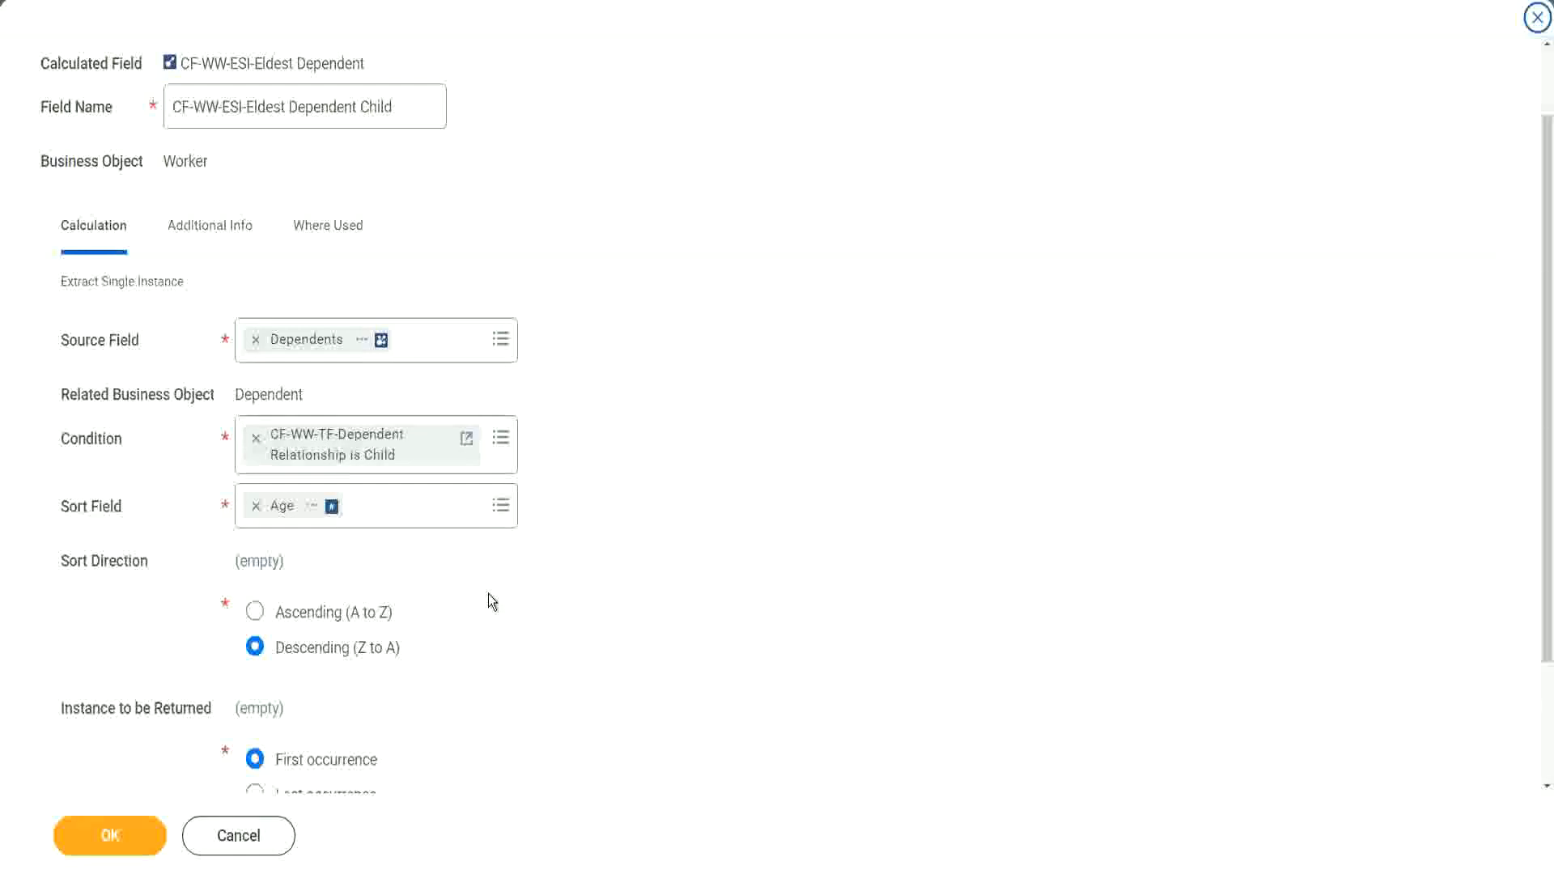
pyautogui.click(98, 842)
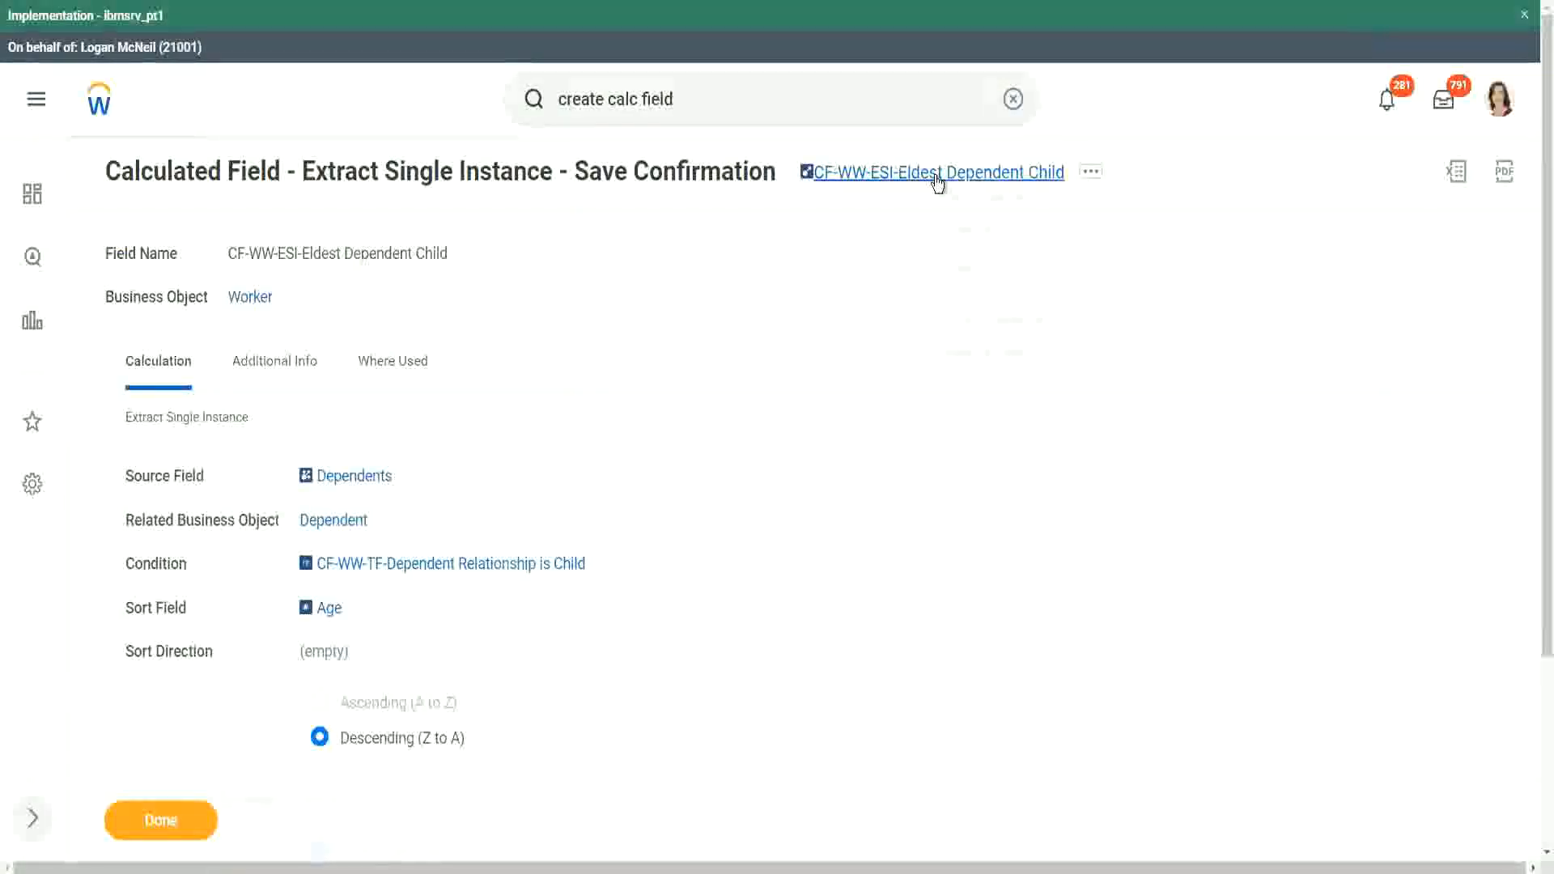
pyautogui.rightClick(937, 181)
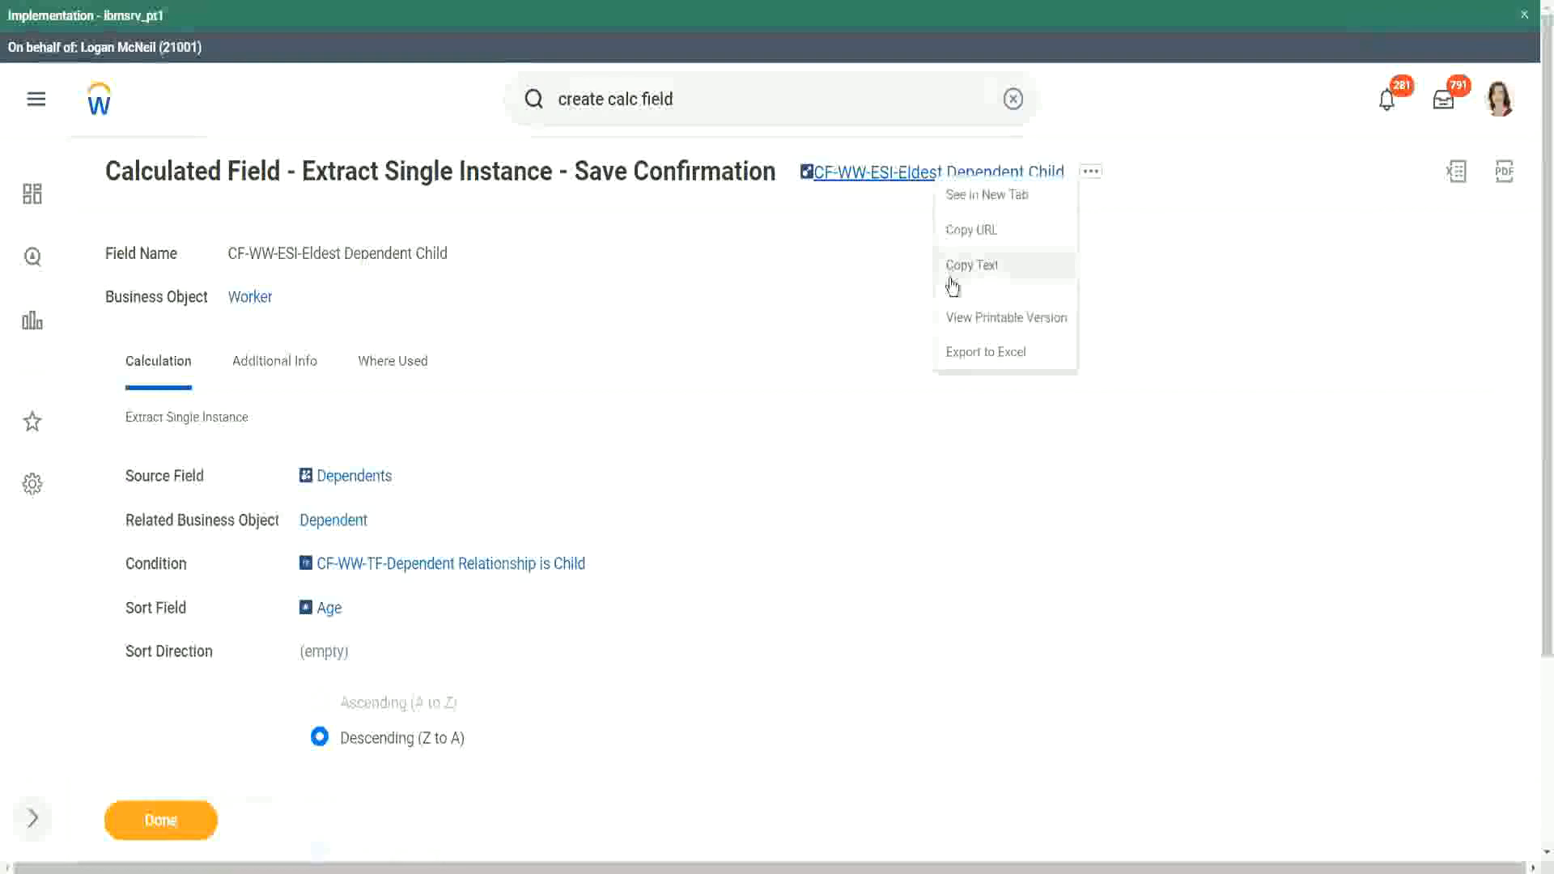
pyautogui.click(952, 278)
# Step: Open the WW Base Pay Details custom report for editing
pyautogui.click(692, 99)
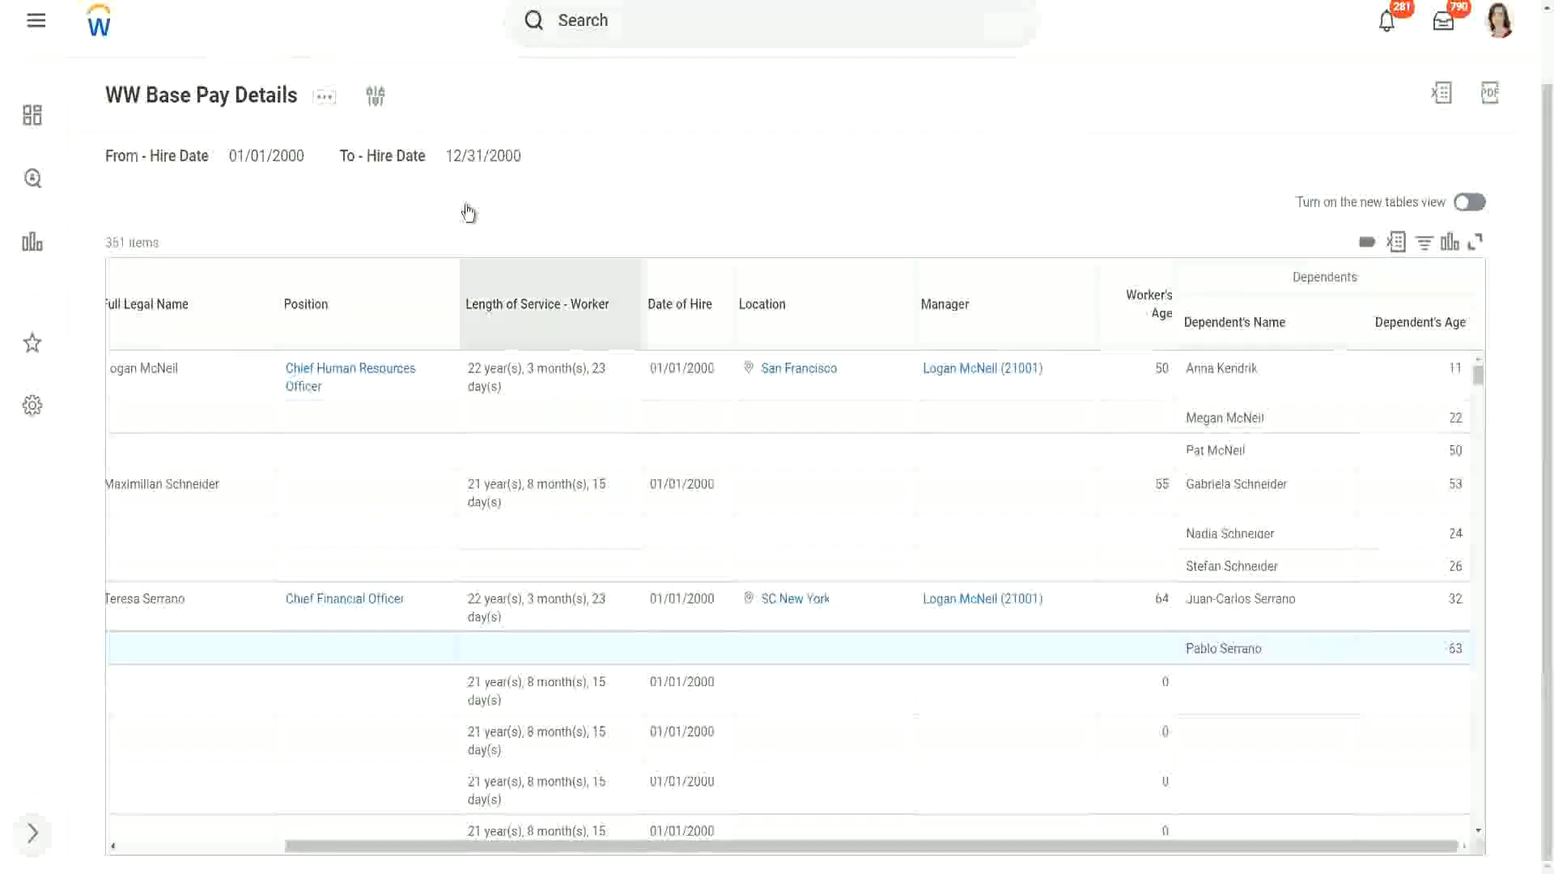
pyautogui.click(326, 99)
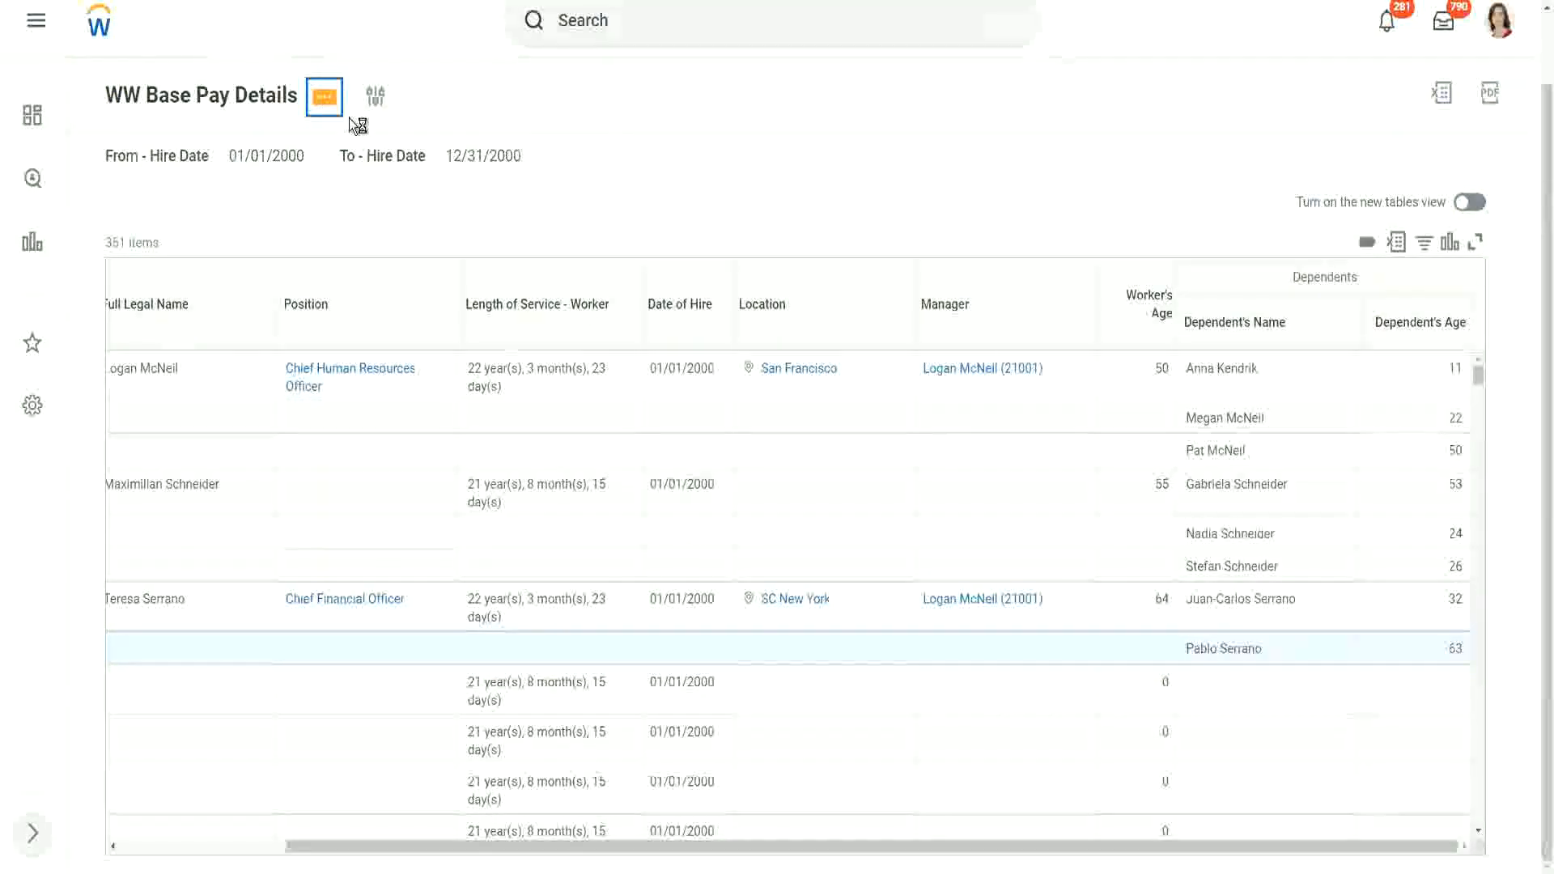
pyautogui.click(328, 104)
pyautogui.moveTo(425, 183)
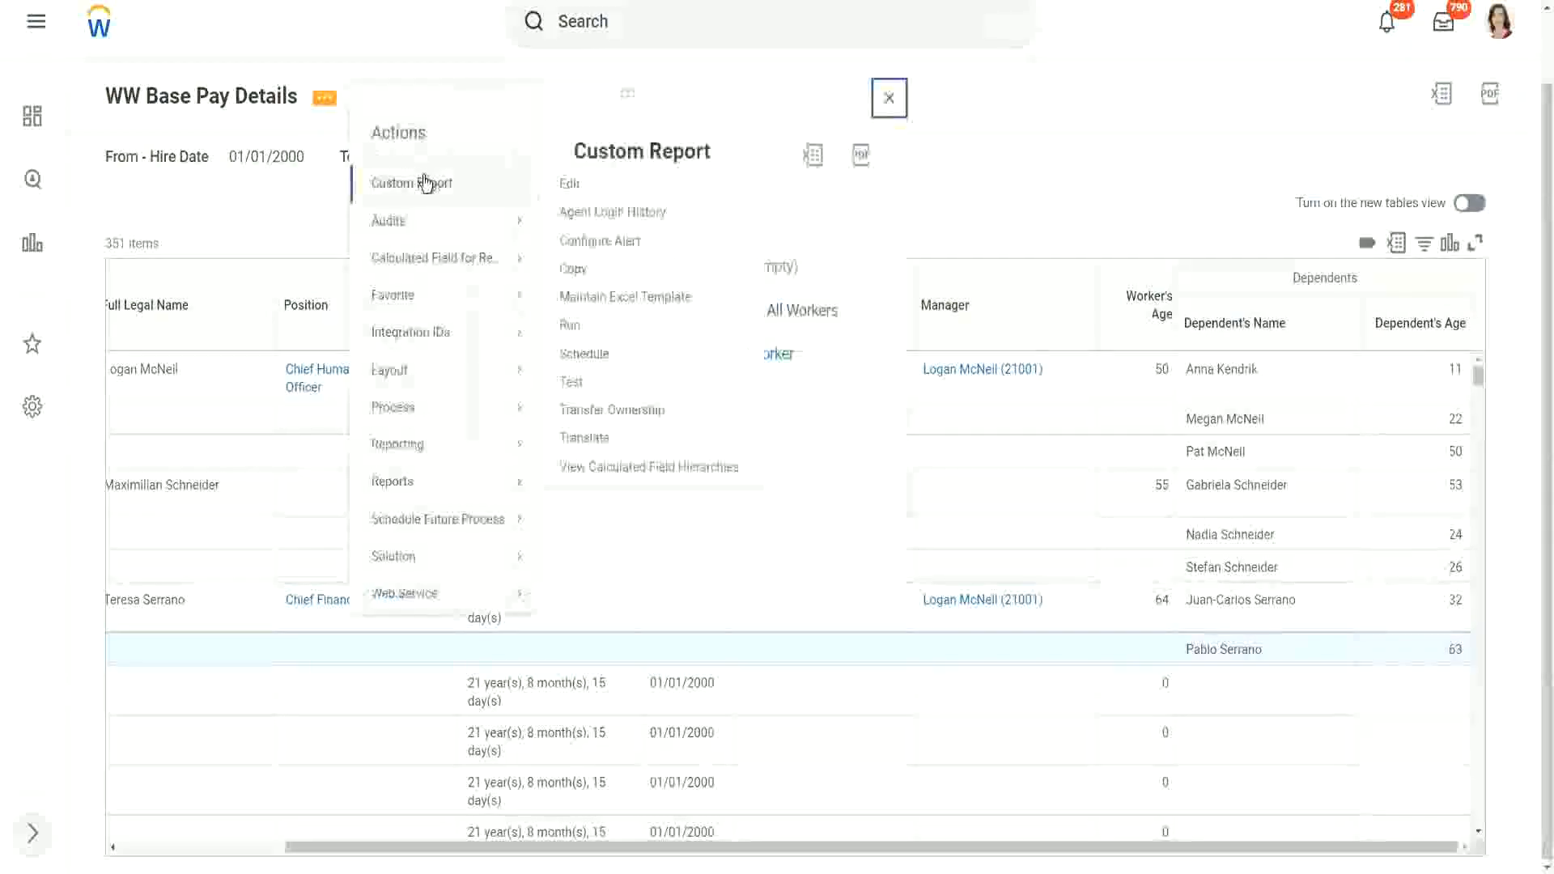
pyautogui.click(579, 189)
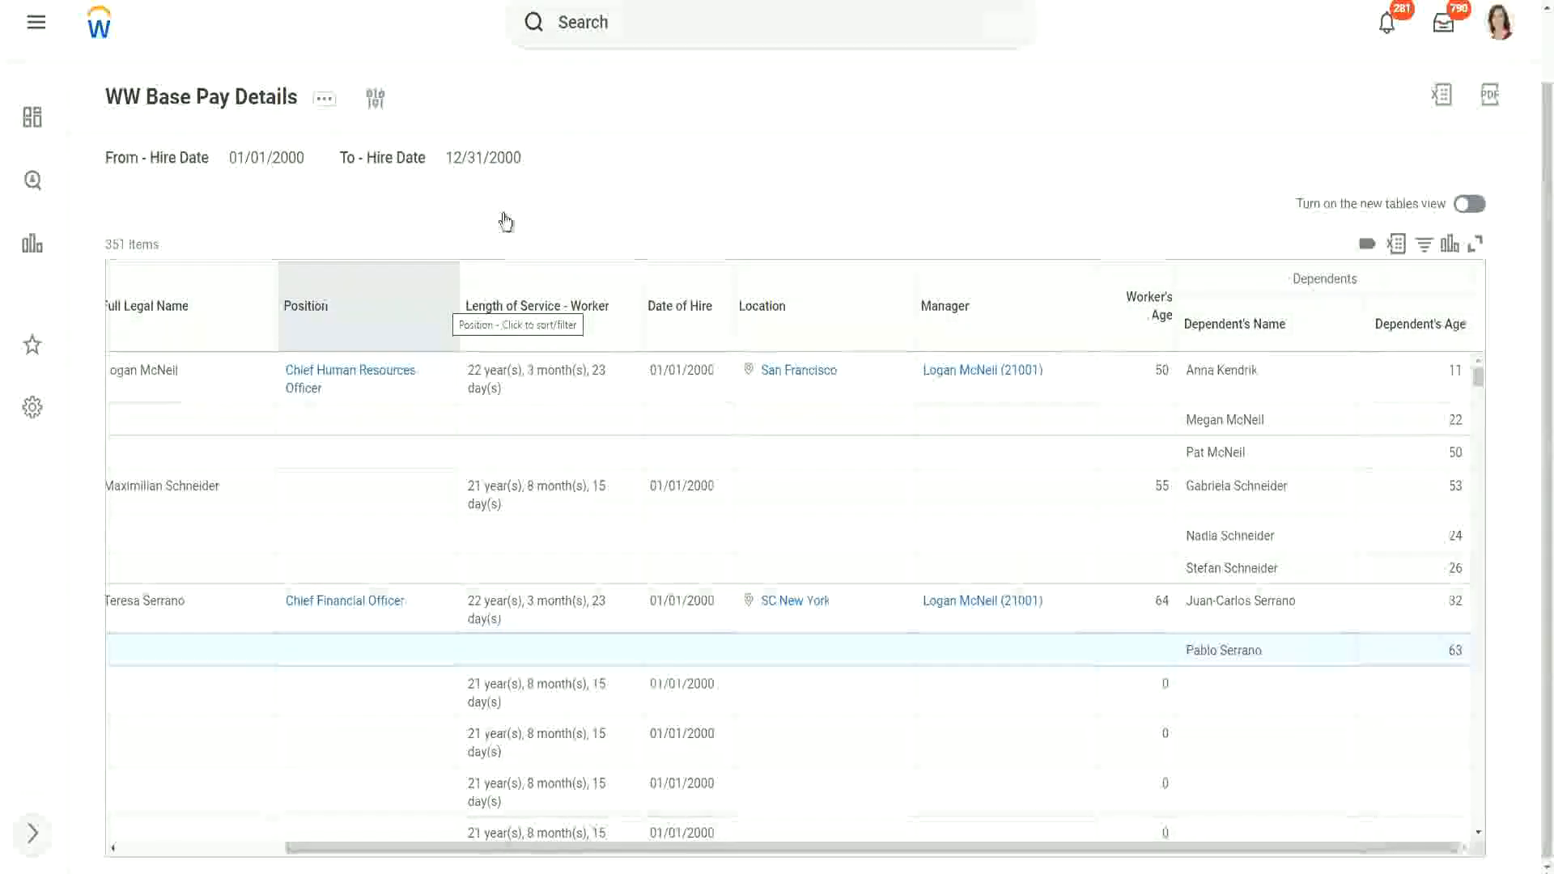
pyautogui.click(324, 103)
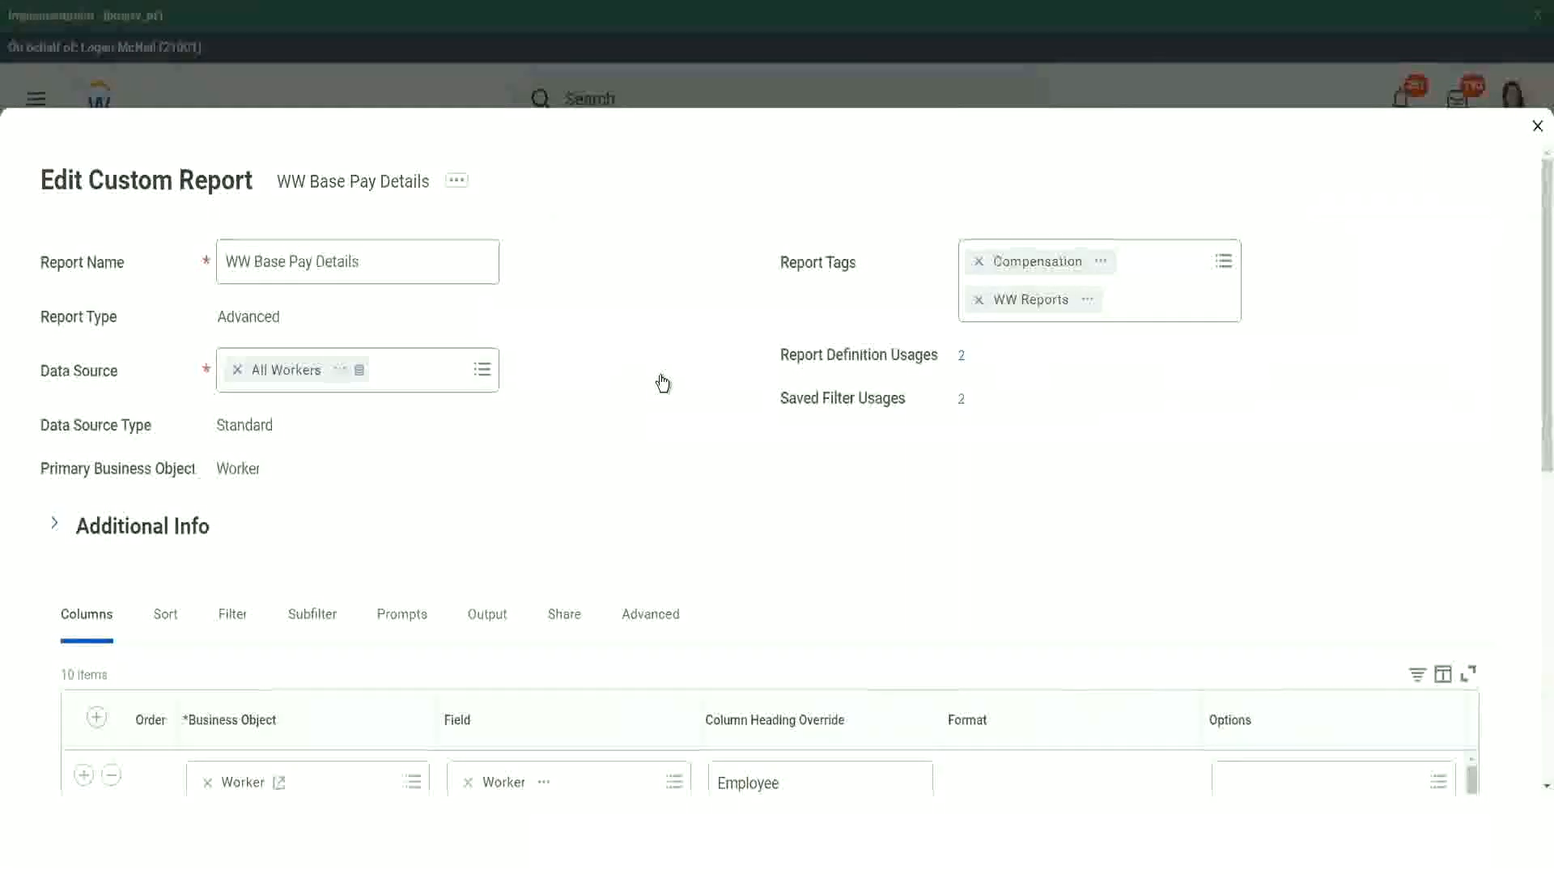
pyautogui.scroll(-5, 662, 382)
pyautogui.scroll(-3, 434, 590)
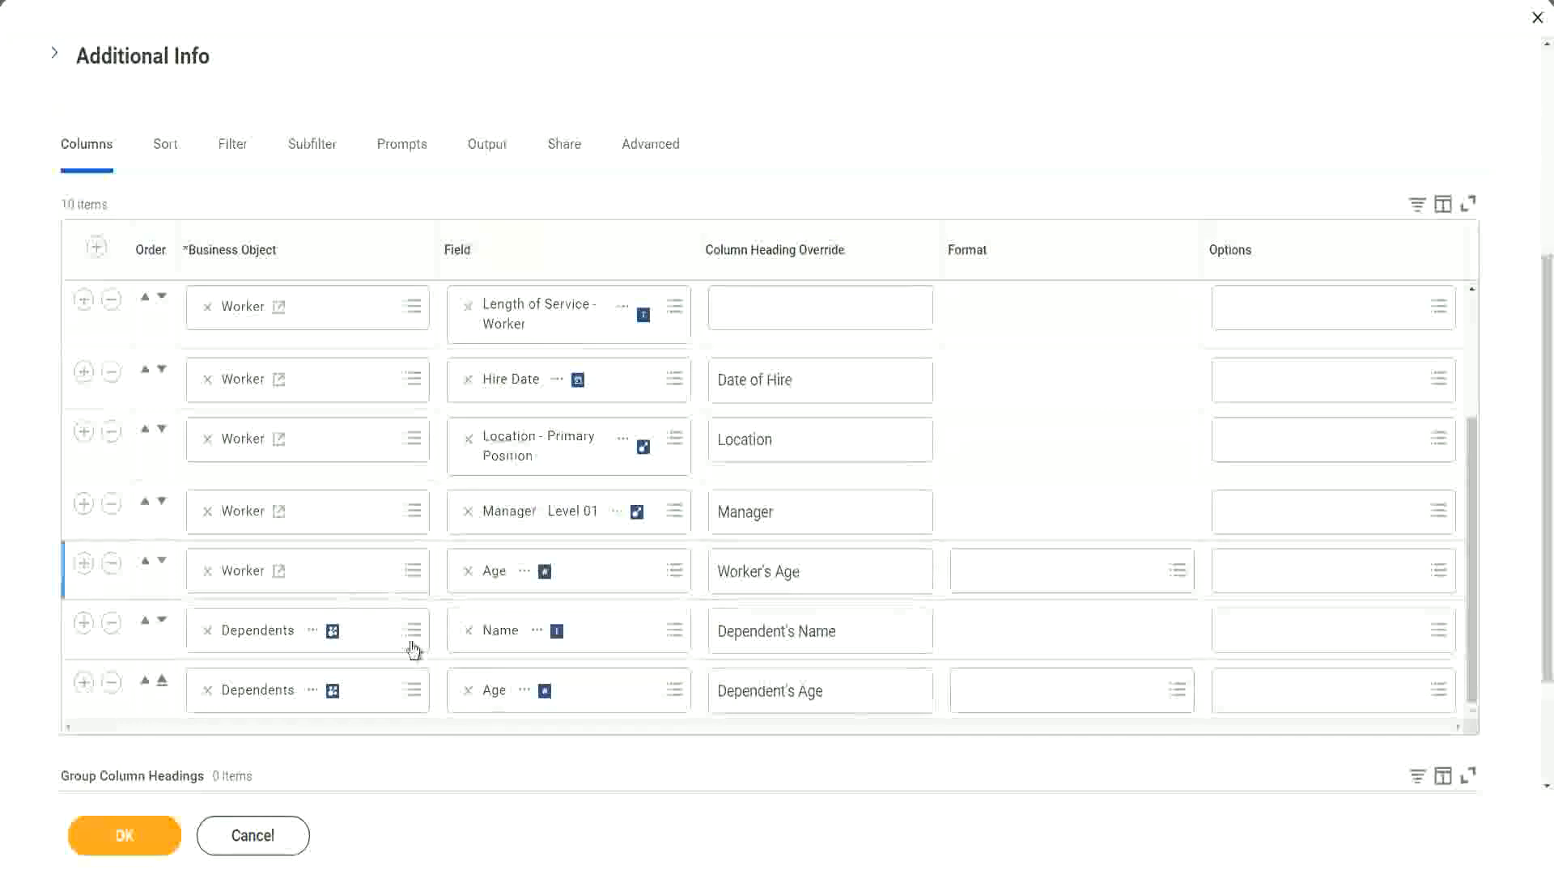
# Step: Add a Worker column below the Worker's Age column using the field CF-WW-ESI-Eldest Dependent Child
pyautogui.click(84, 565)
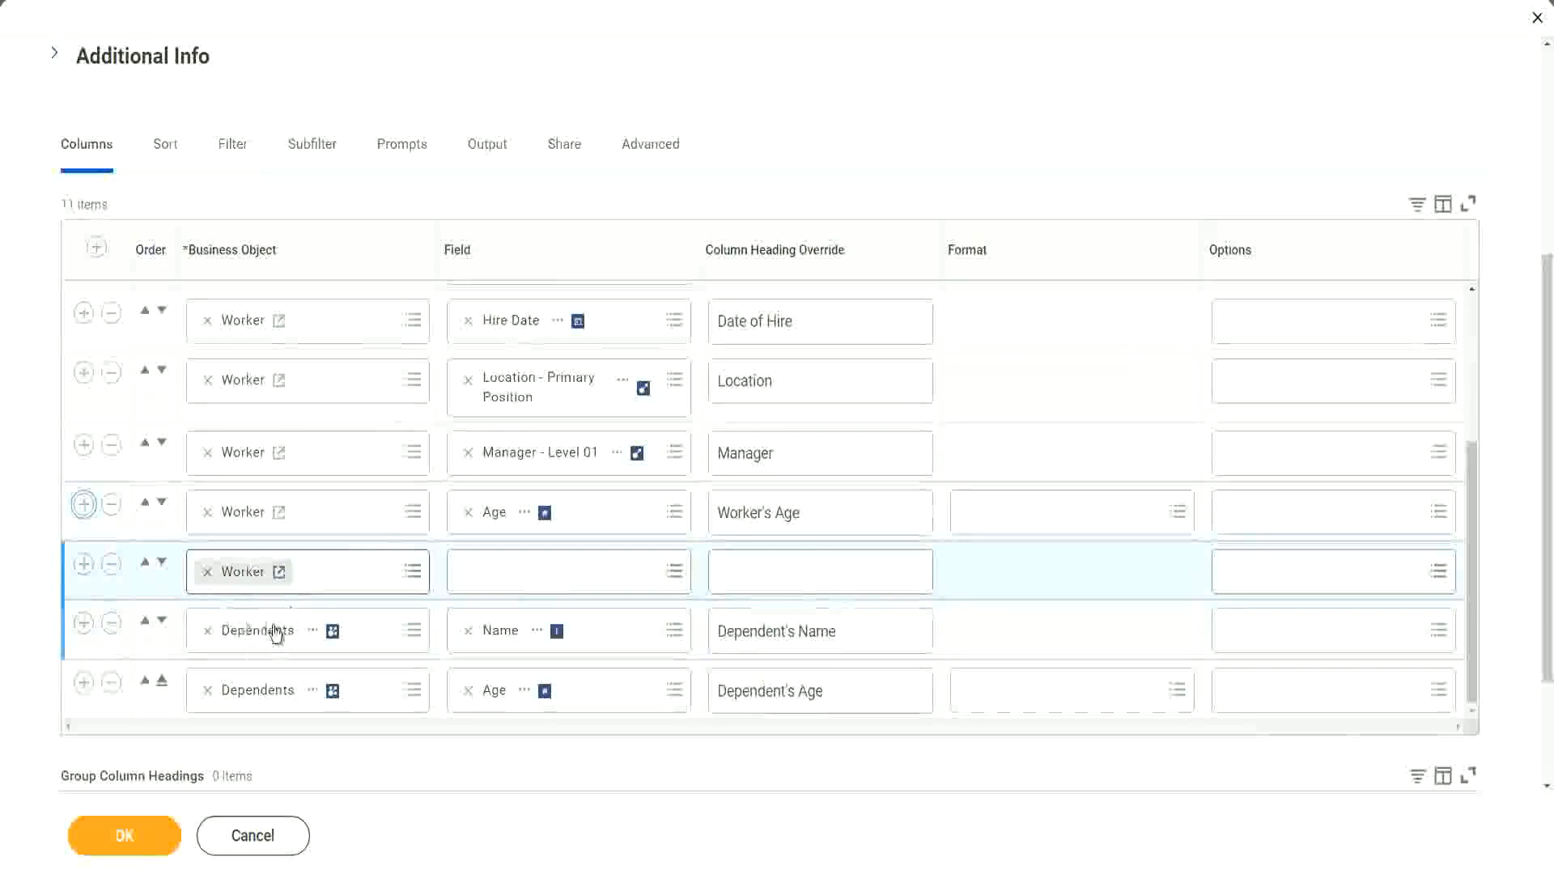
pyautogui.click(513, 564)
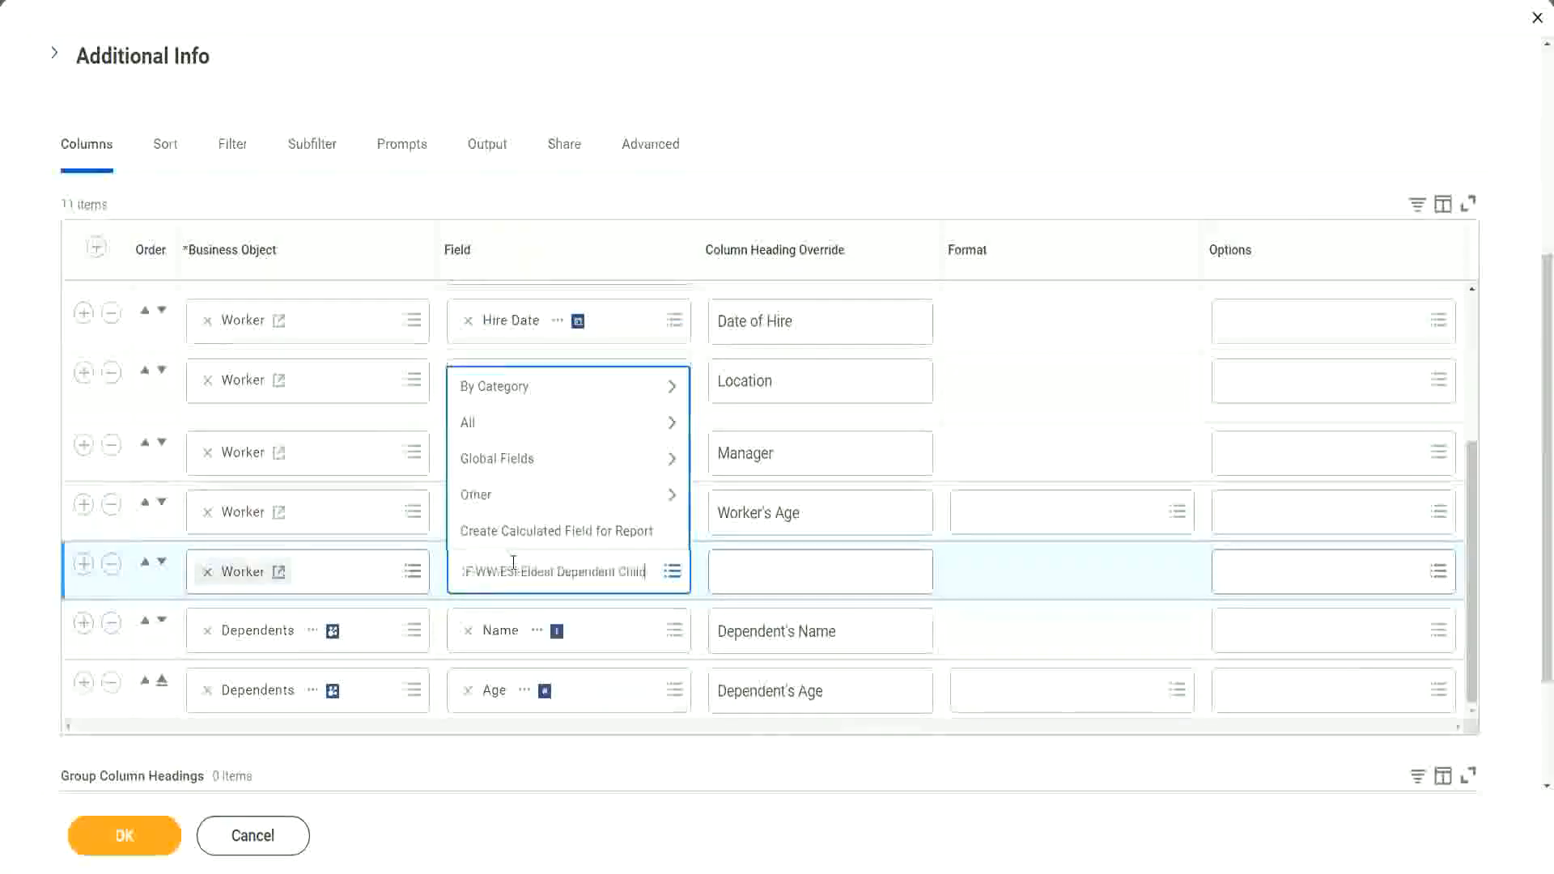
pyautogui.hotkey('ctrl', 'v')
pyautogui.press('Return')
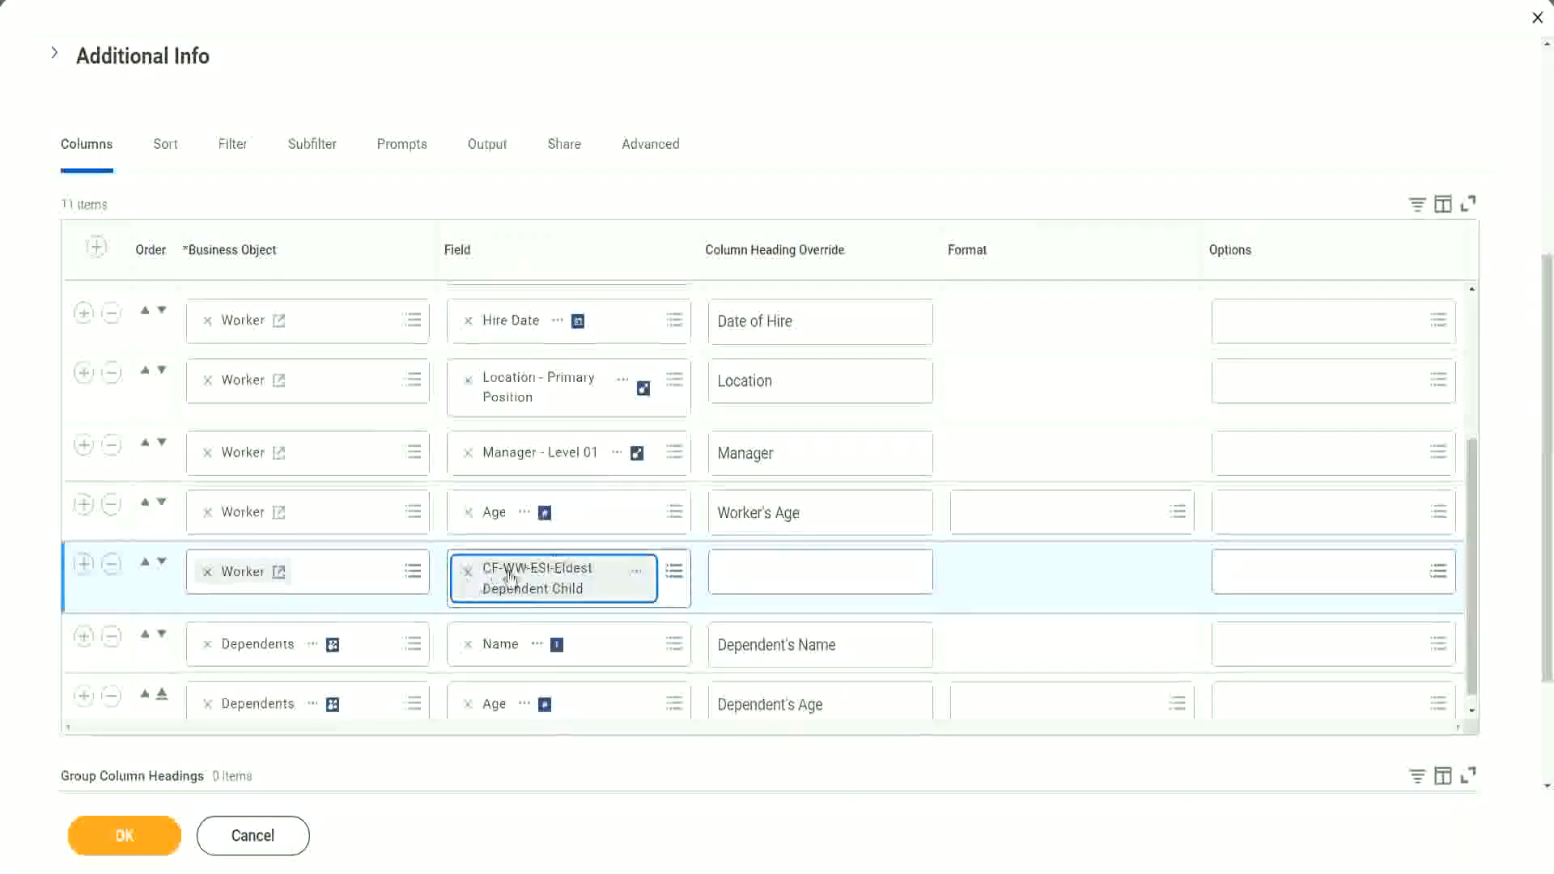
# Step: Set the new column's heading override to "Eldest Dependent Child" and save the report
pyautogui.click(743, 571)
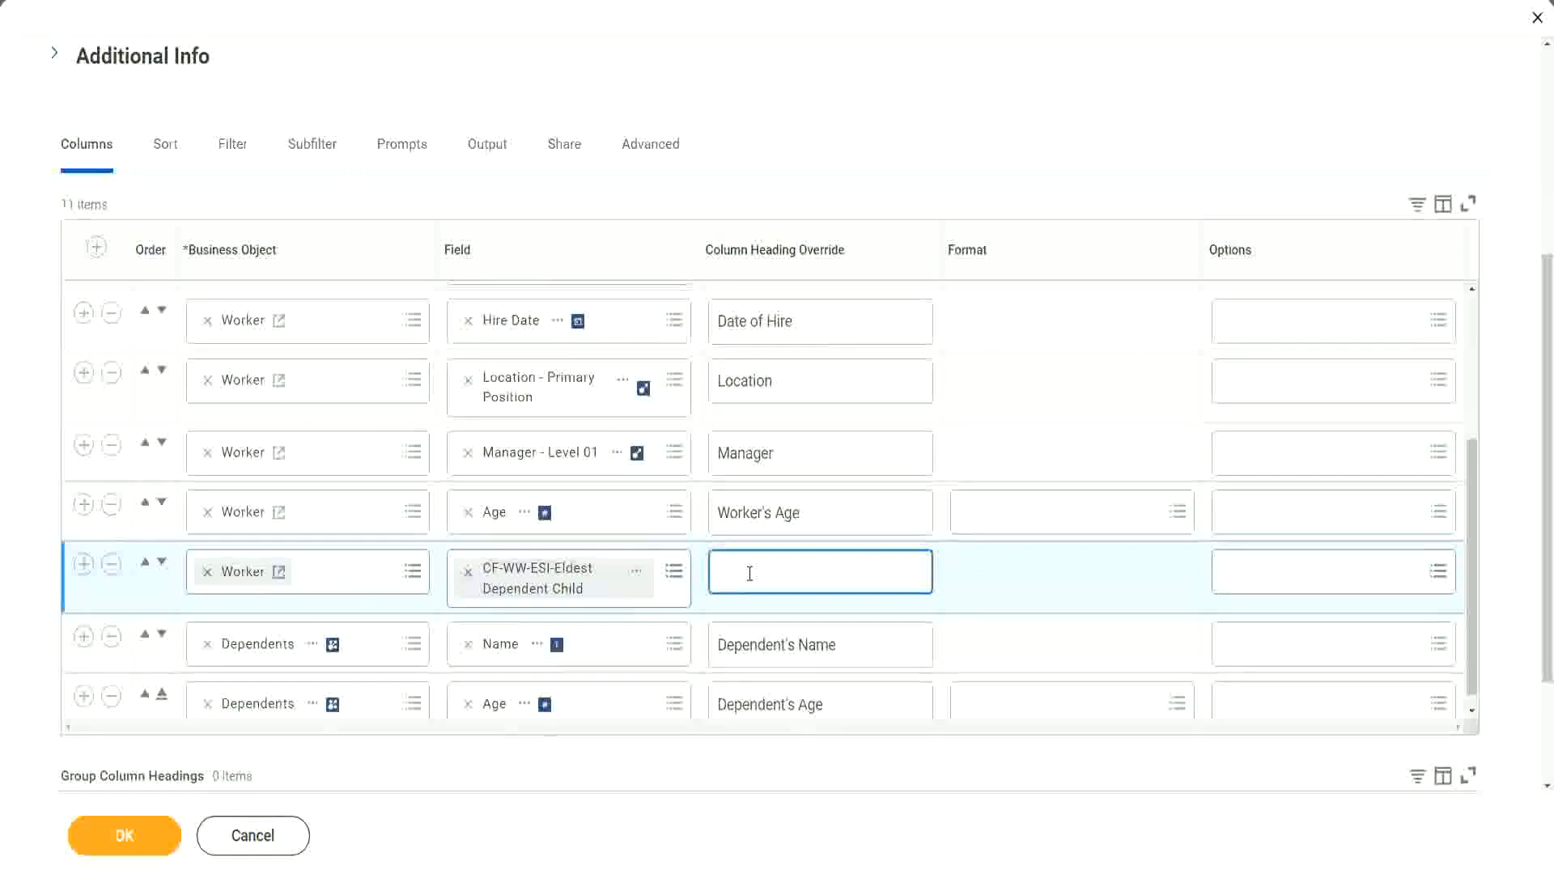
pyautogui.write('Eld')
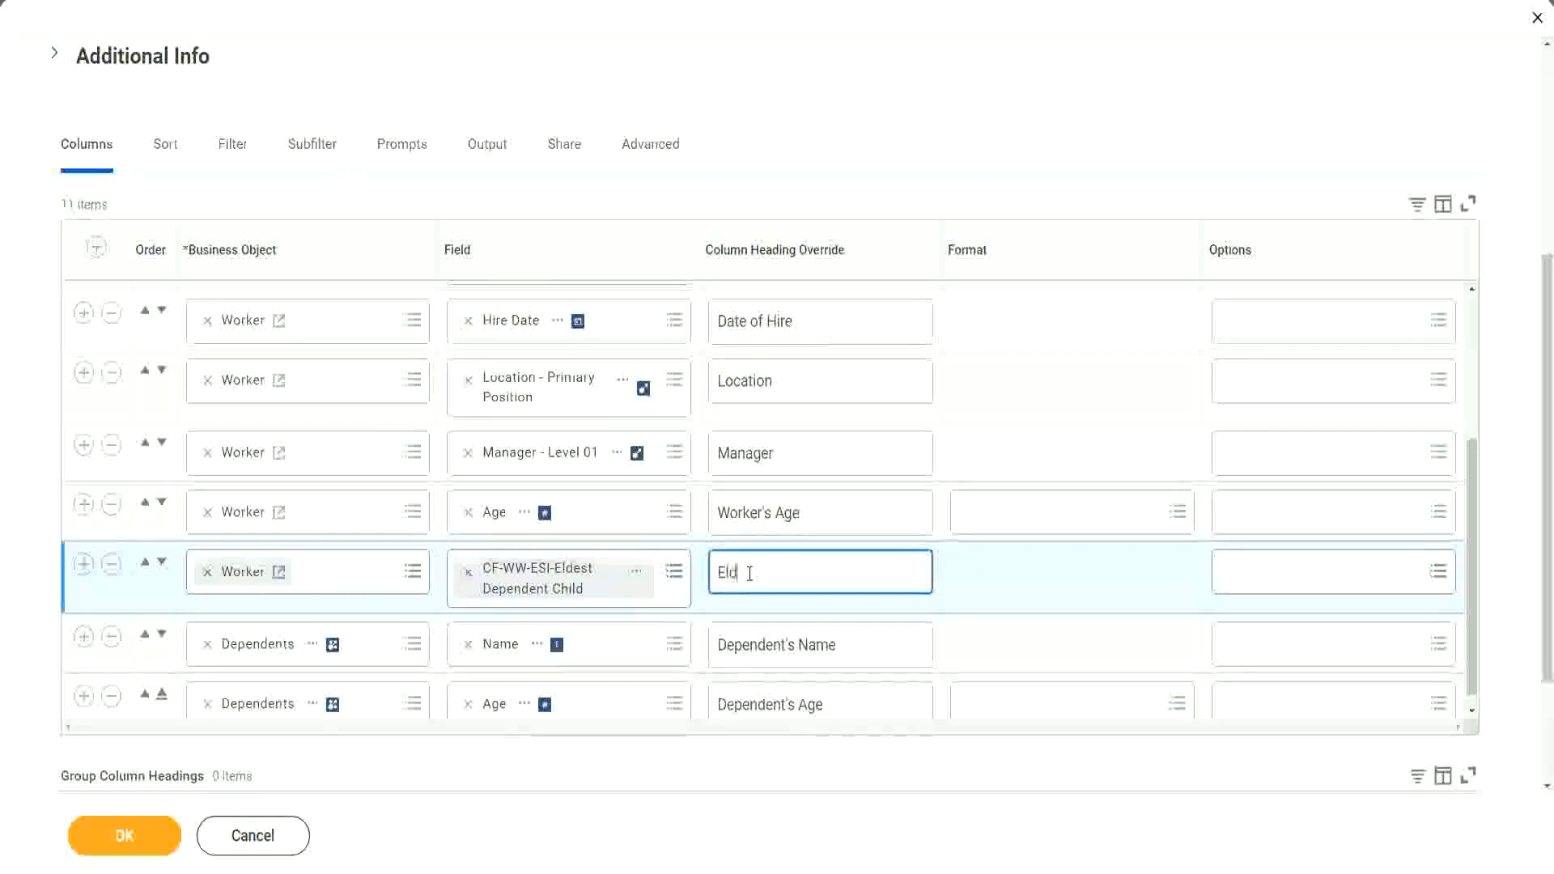
pyautogui.write('est De')
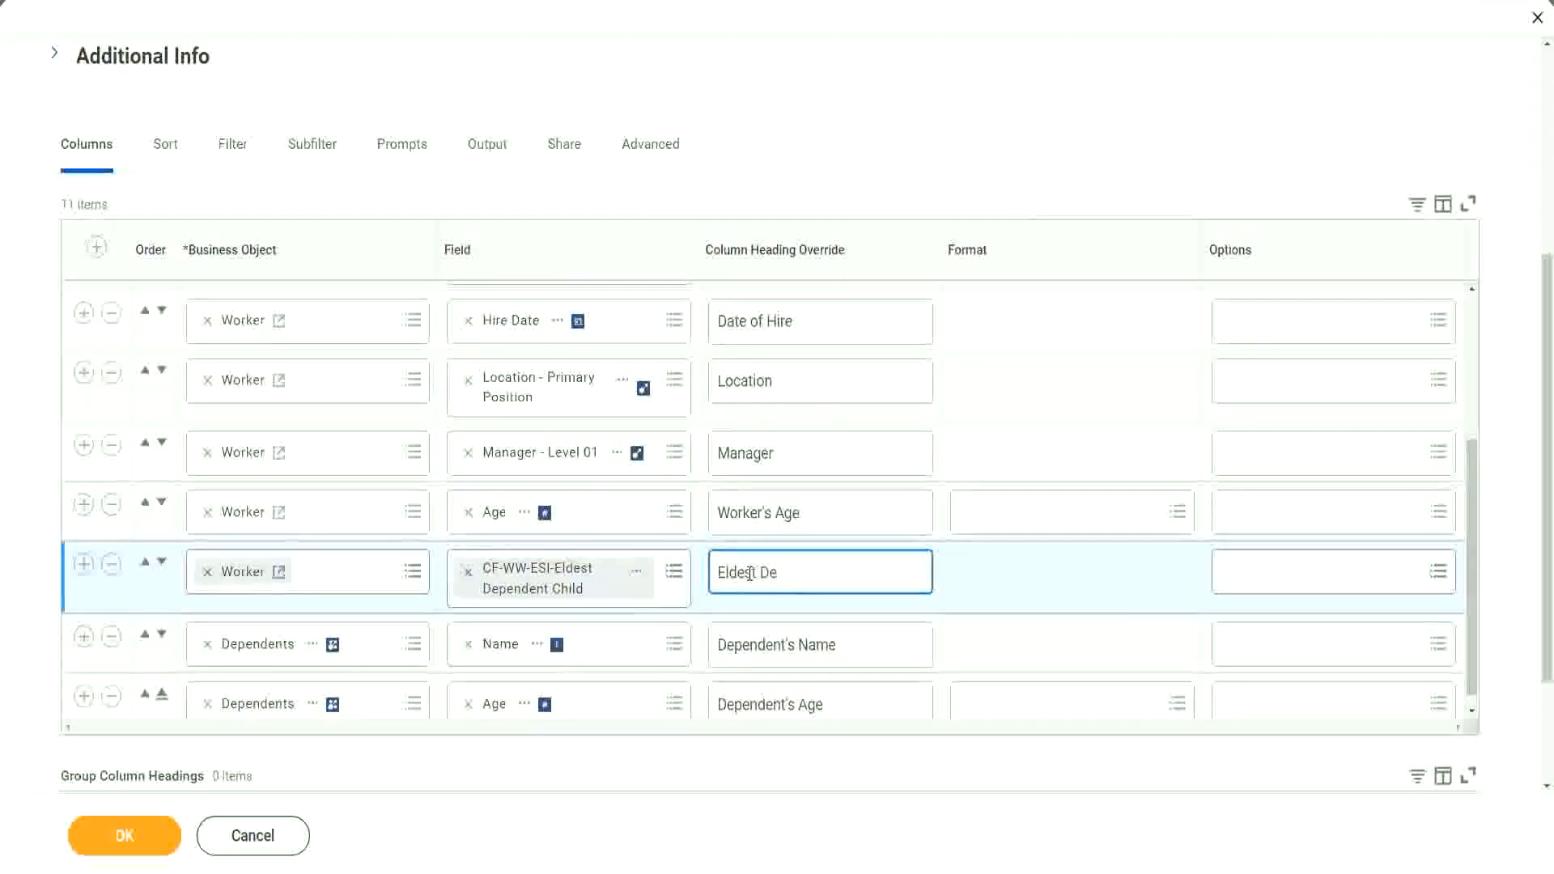
pyautogui.write('penden')
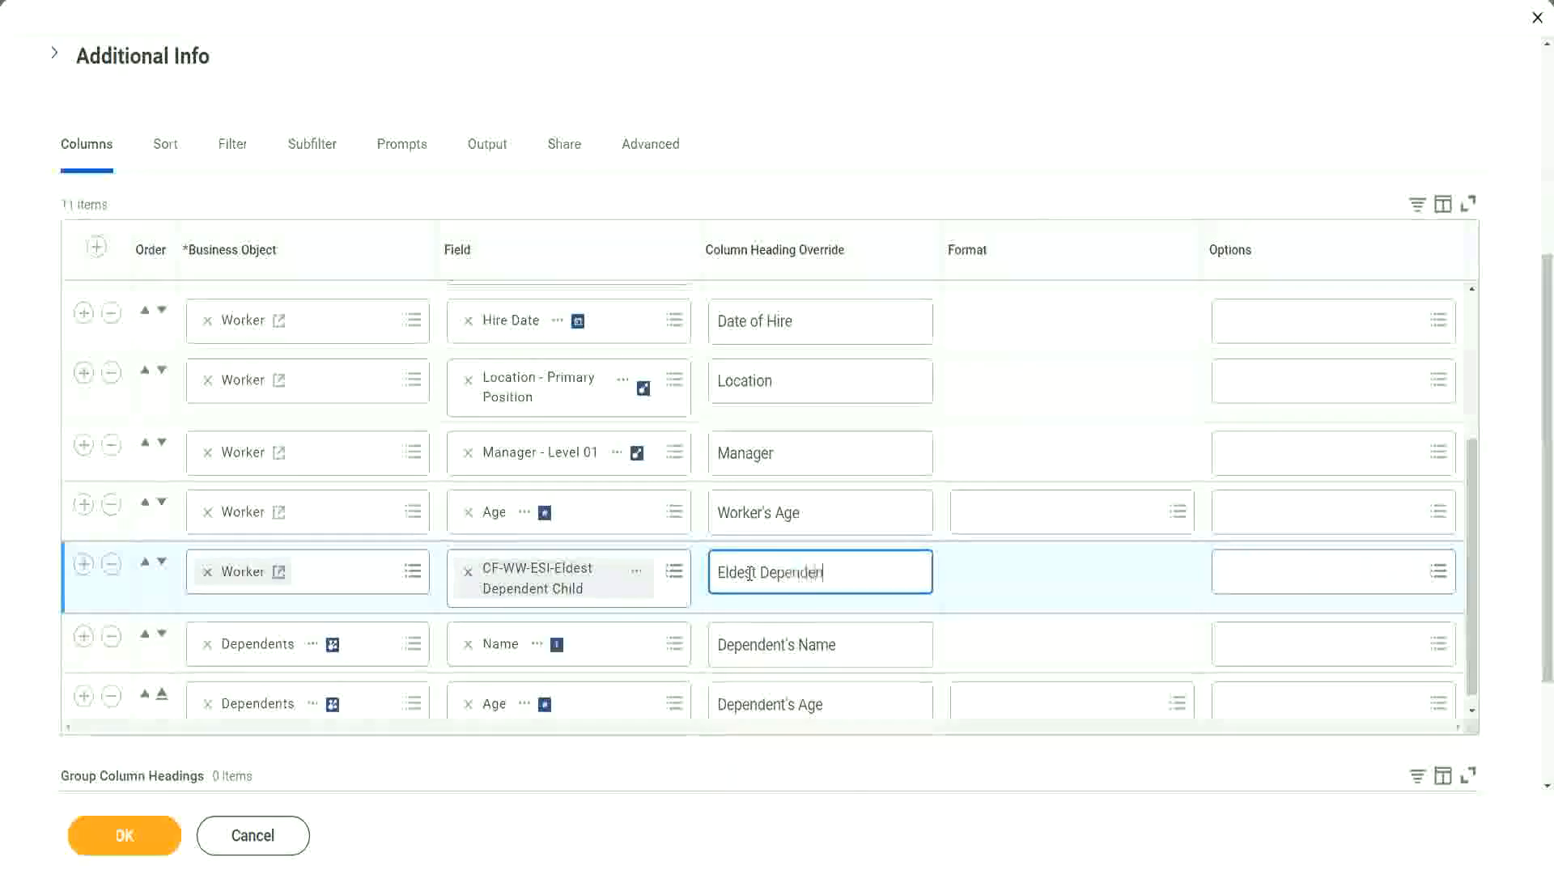
pyautogui.write('t Child')
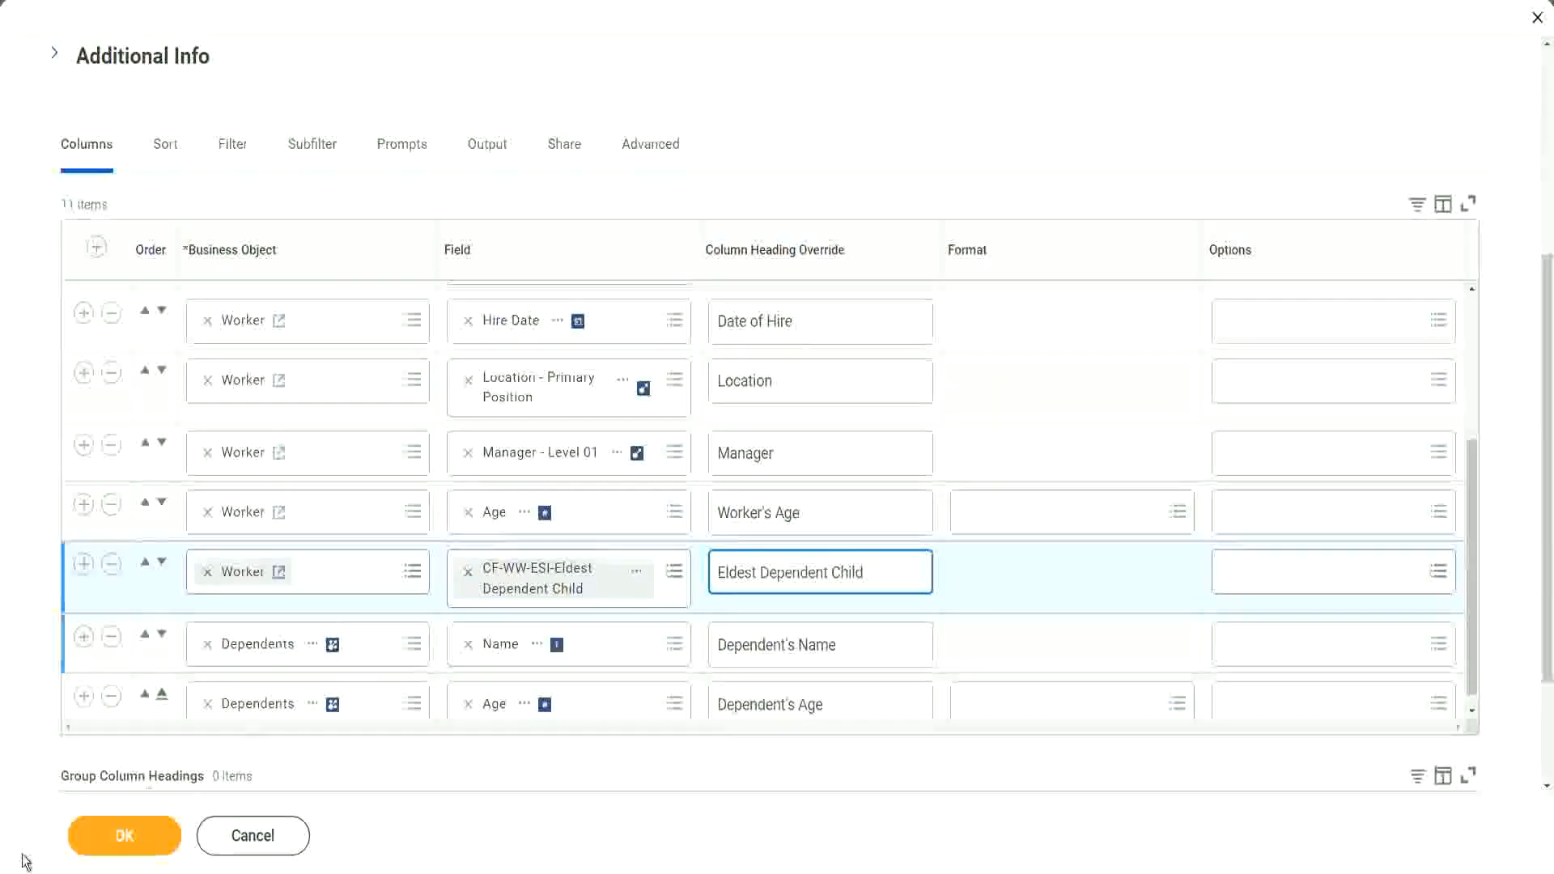
pyautogui.click(130, 840)
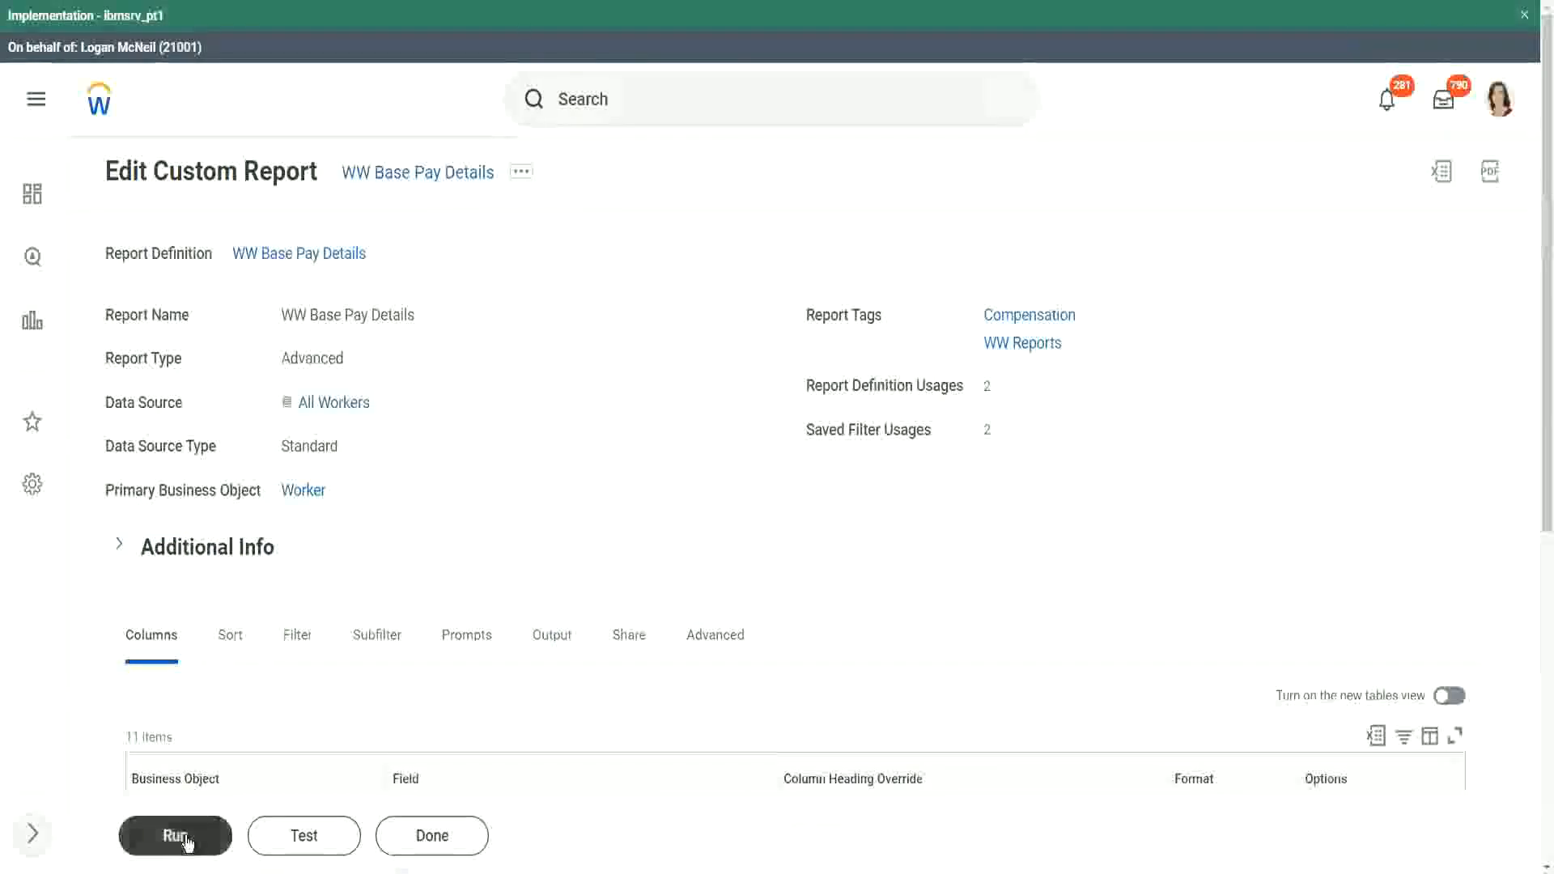
# Step: Run the report for hire dates from 01/01/2000 to 12/31/2000
pyautogui.click(191, 838)
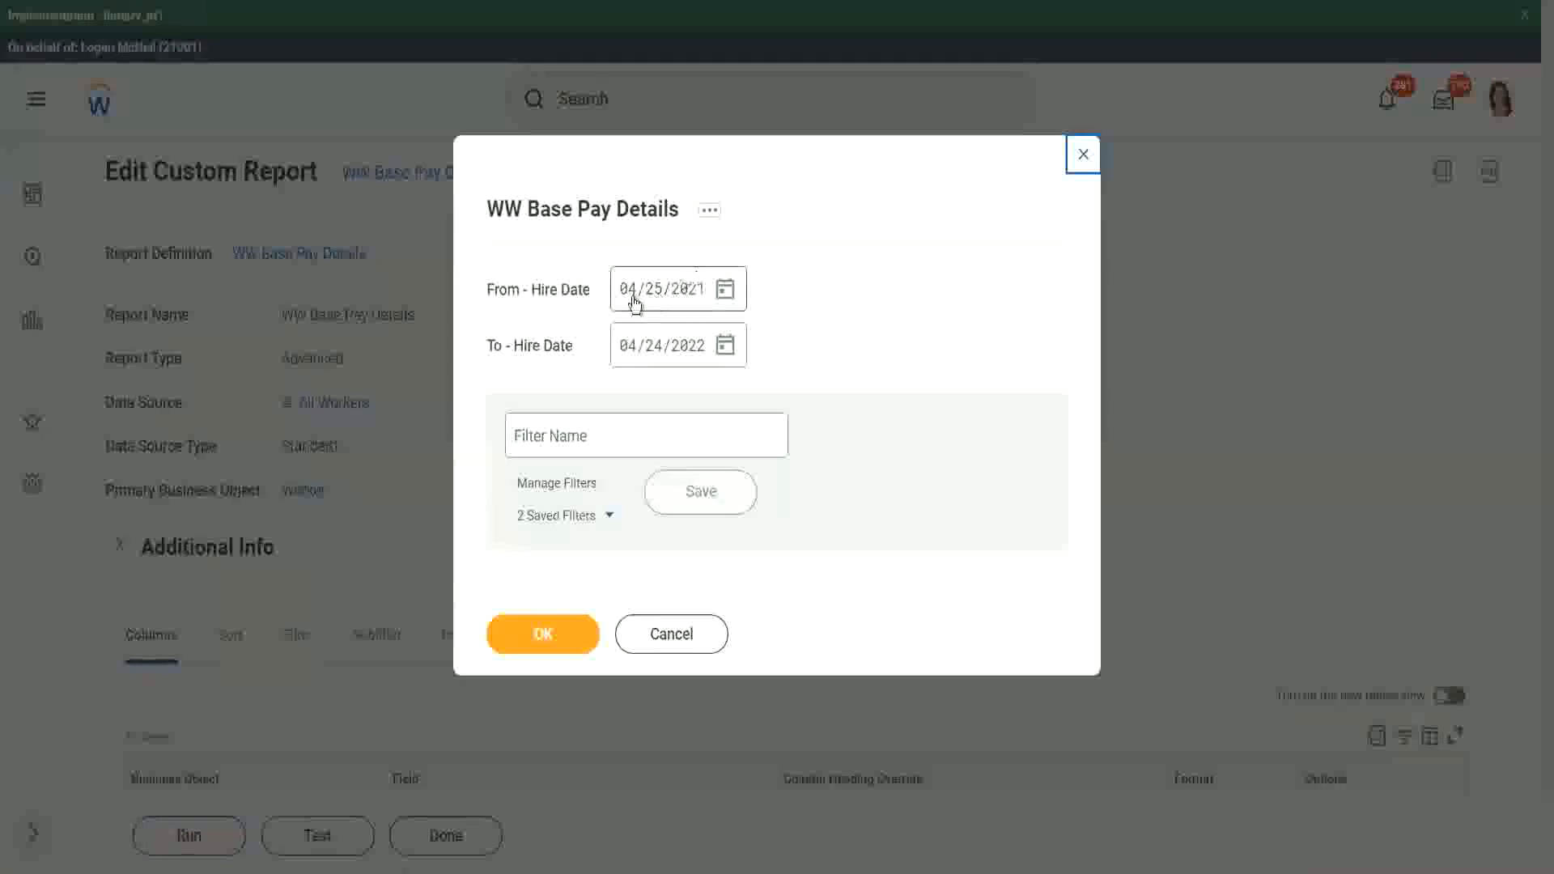
pyautogui.click(627, 299)
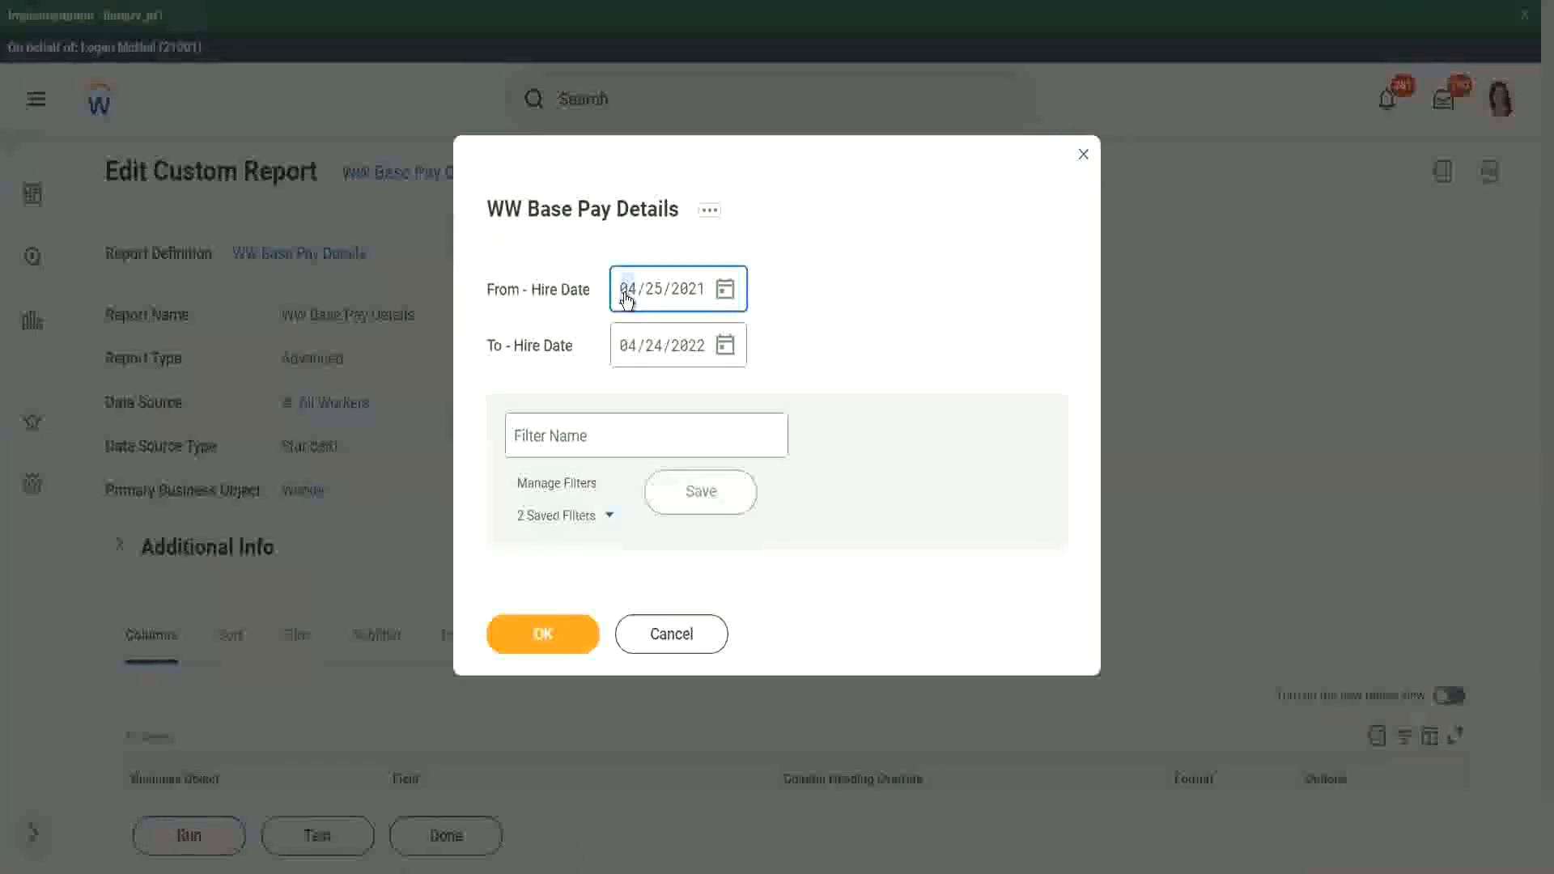
pyautogui.write('0101')
pyautogui.click(626, 353)
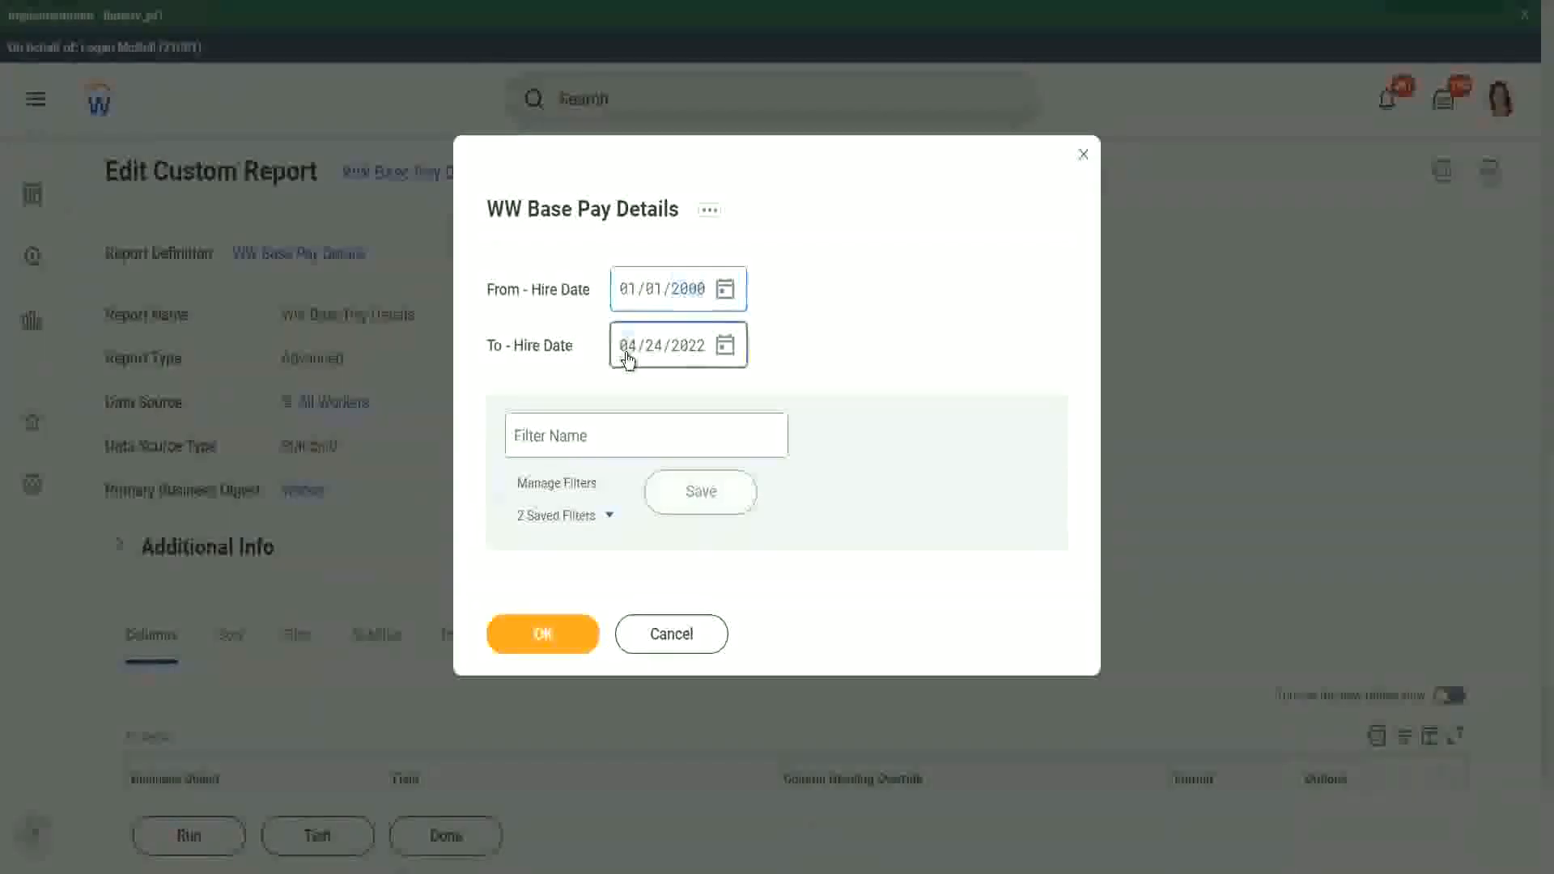
pyautogui.write('1231')
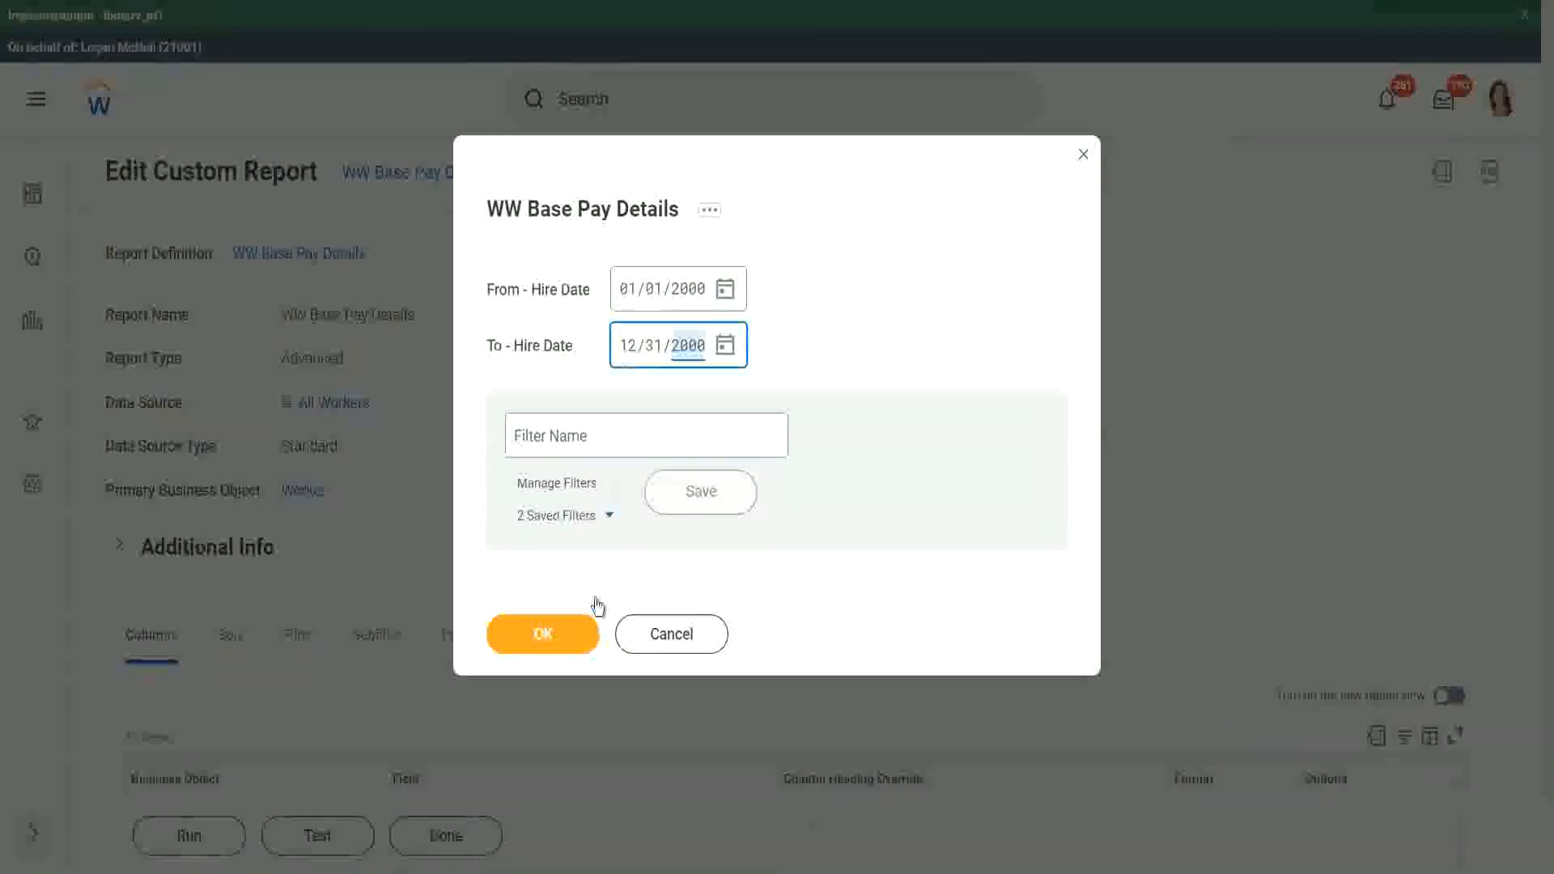
pyautogui.click(568, 636)
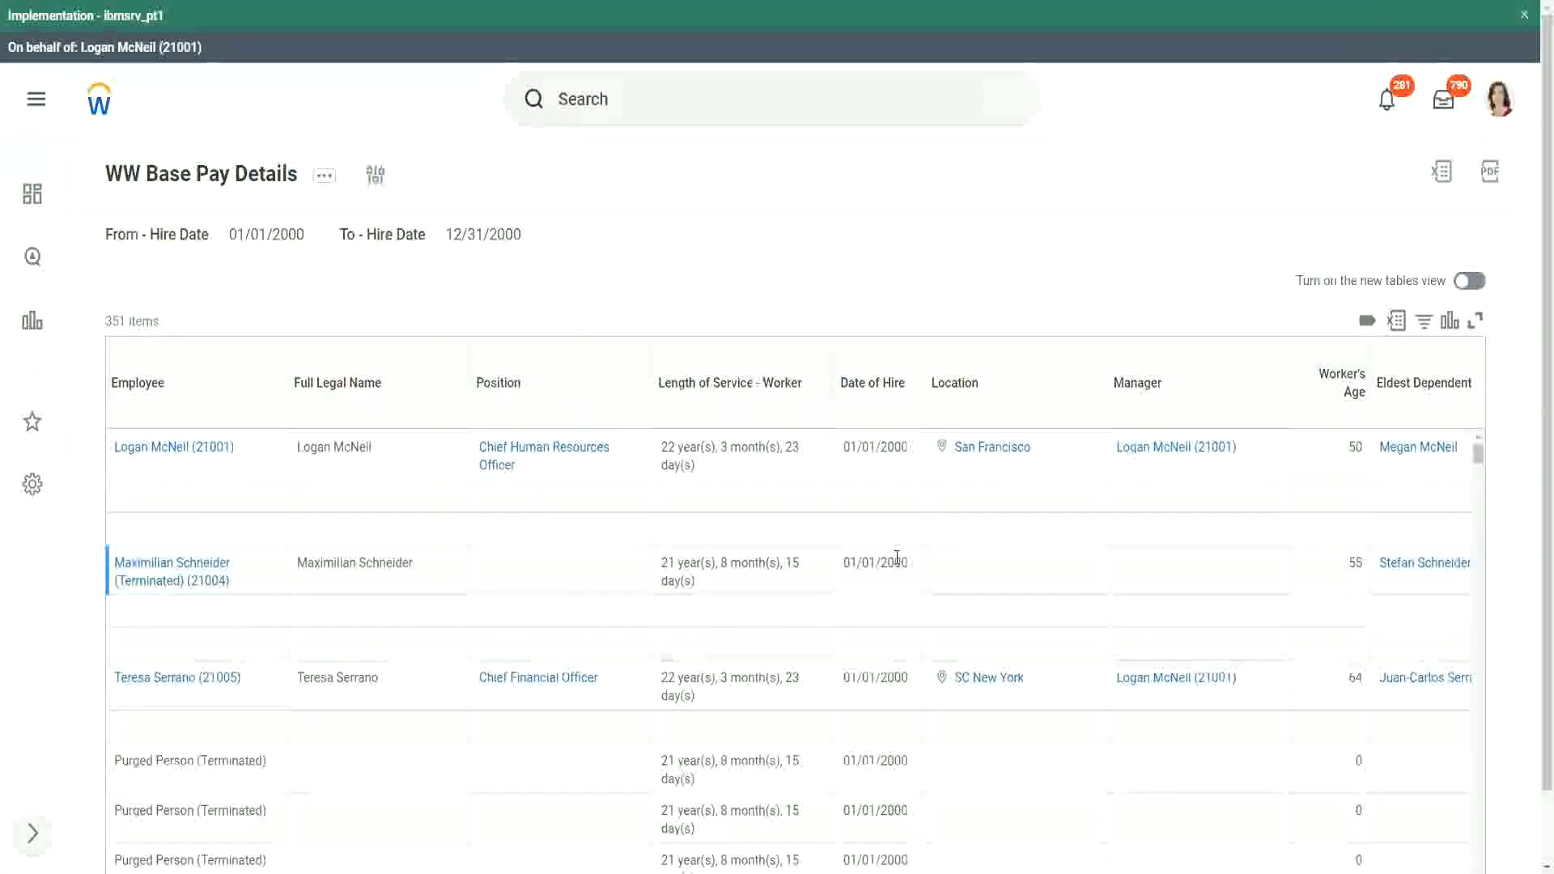
# Step: Compare the first worker's Eldest Dependent Child value with the names and ages of that worker's dependents
pyautogui.scroll(-1, 896, 562)
pyautogui.scroll(1, 1394, 551)
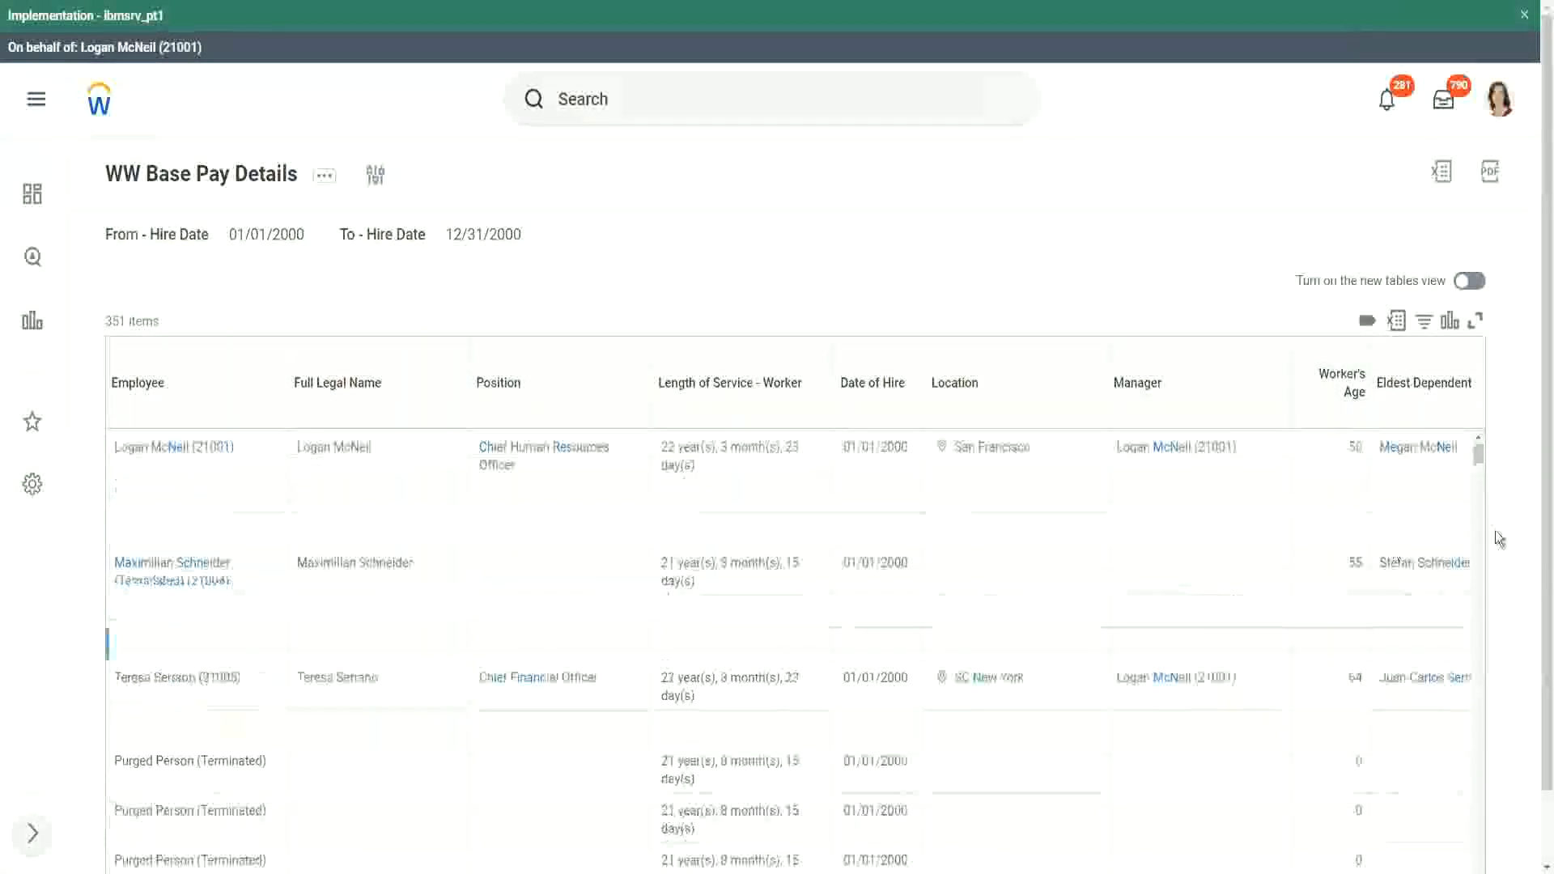
pyautogui.scroll(-1, 1529, 607)
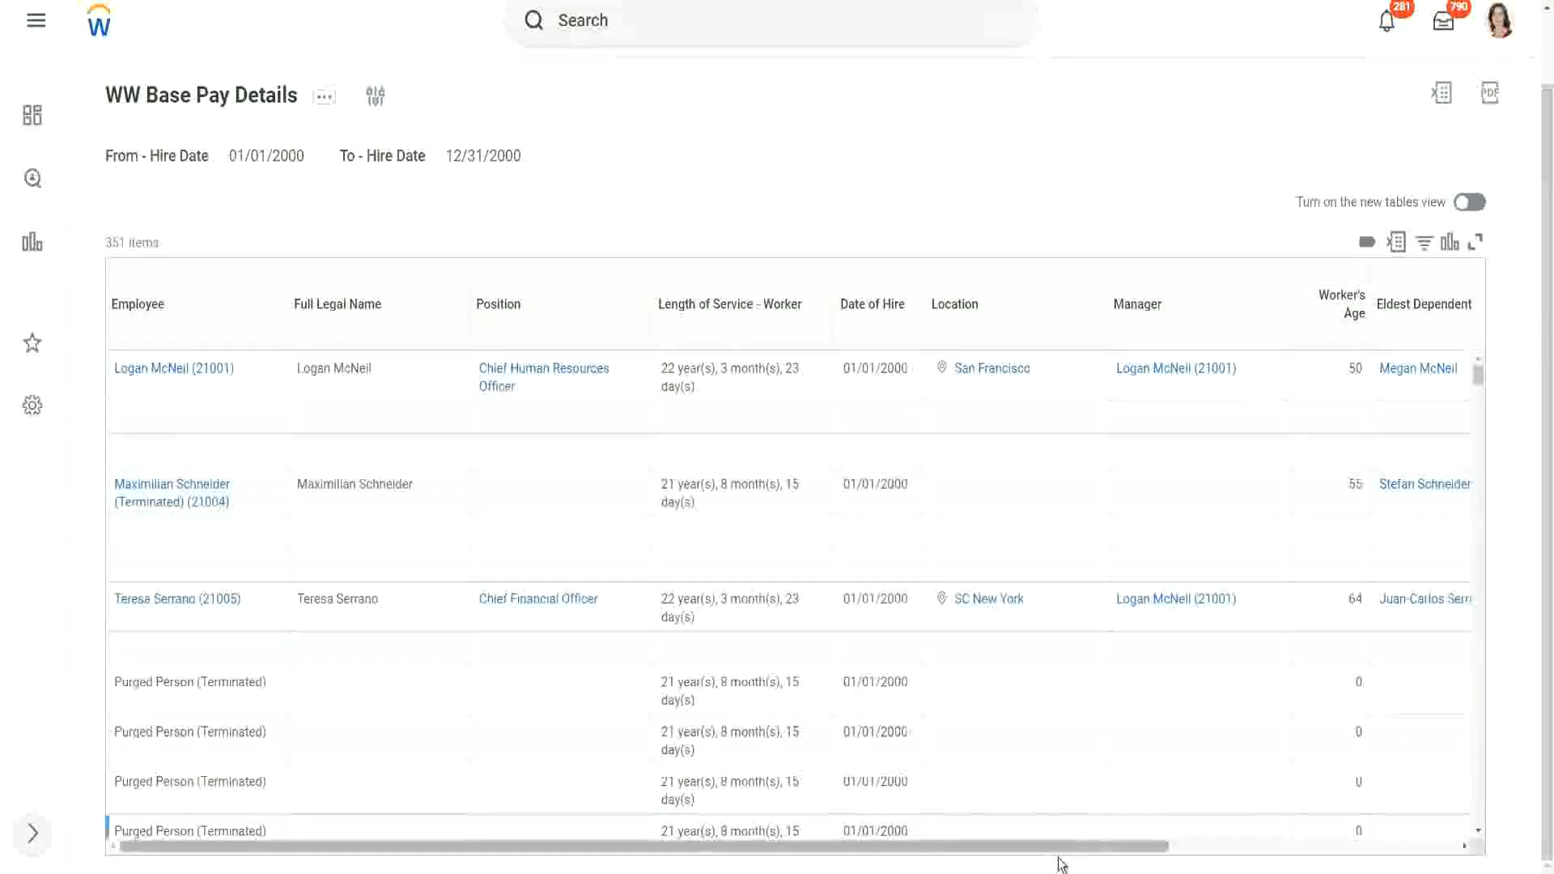
pyautogui.moveTo(1082, 847); pyautogui.dragTo(1426, 864)
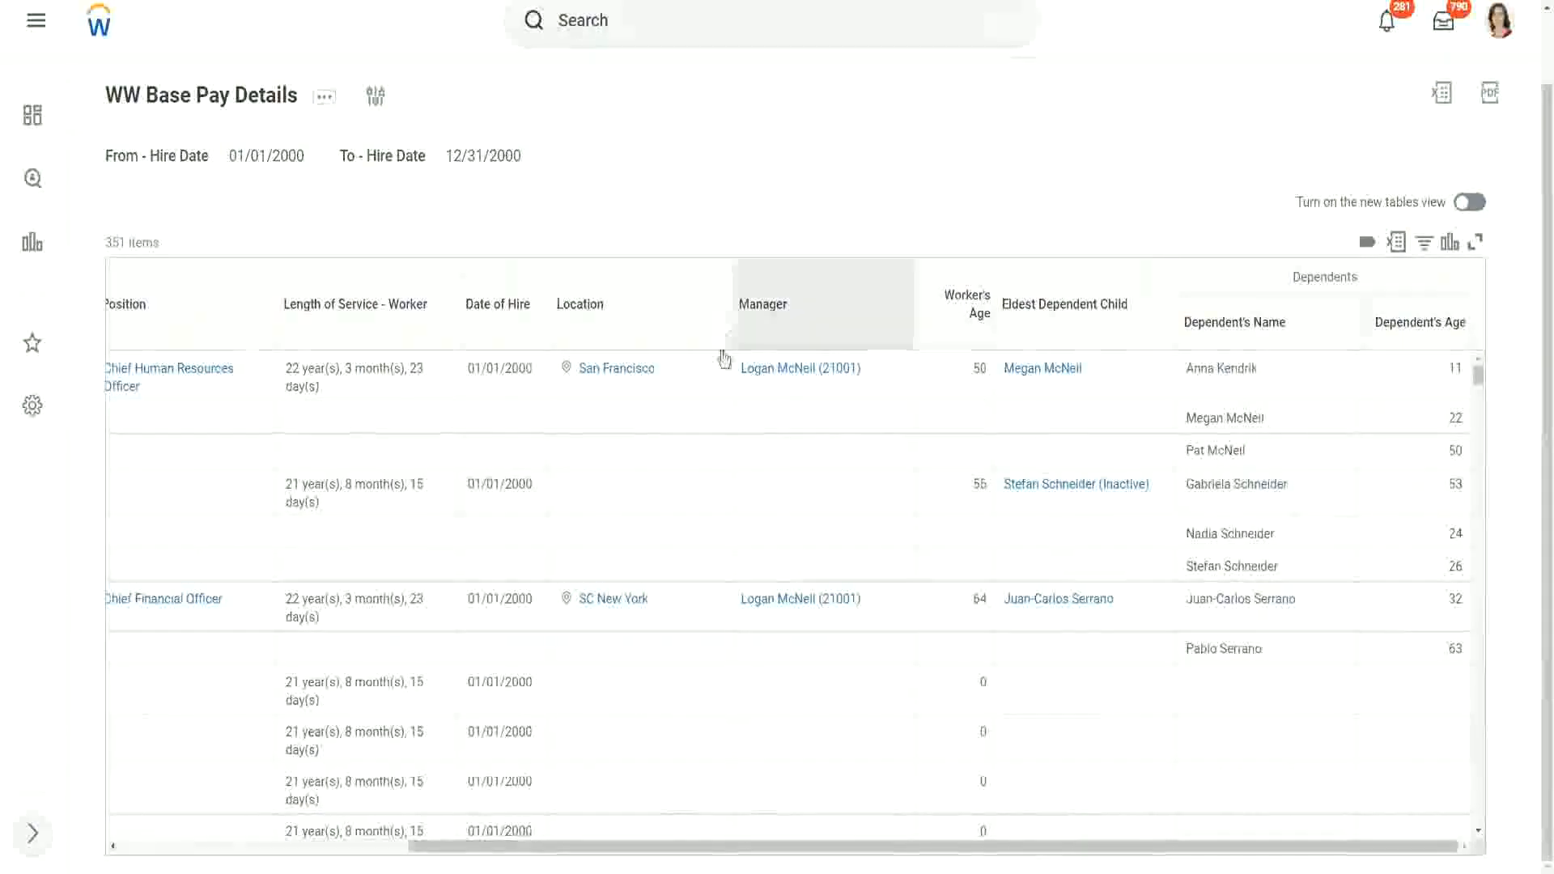
pyautogui.tripleClick(1189, 452)
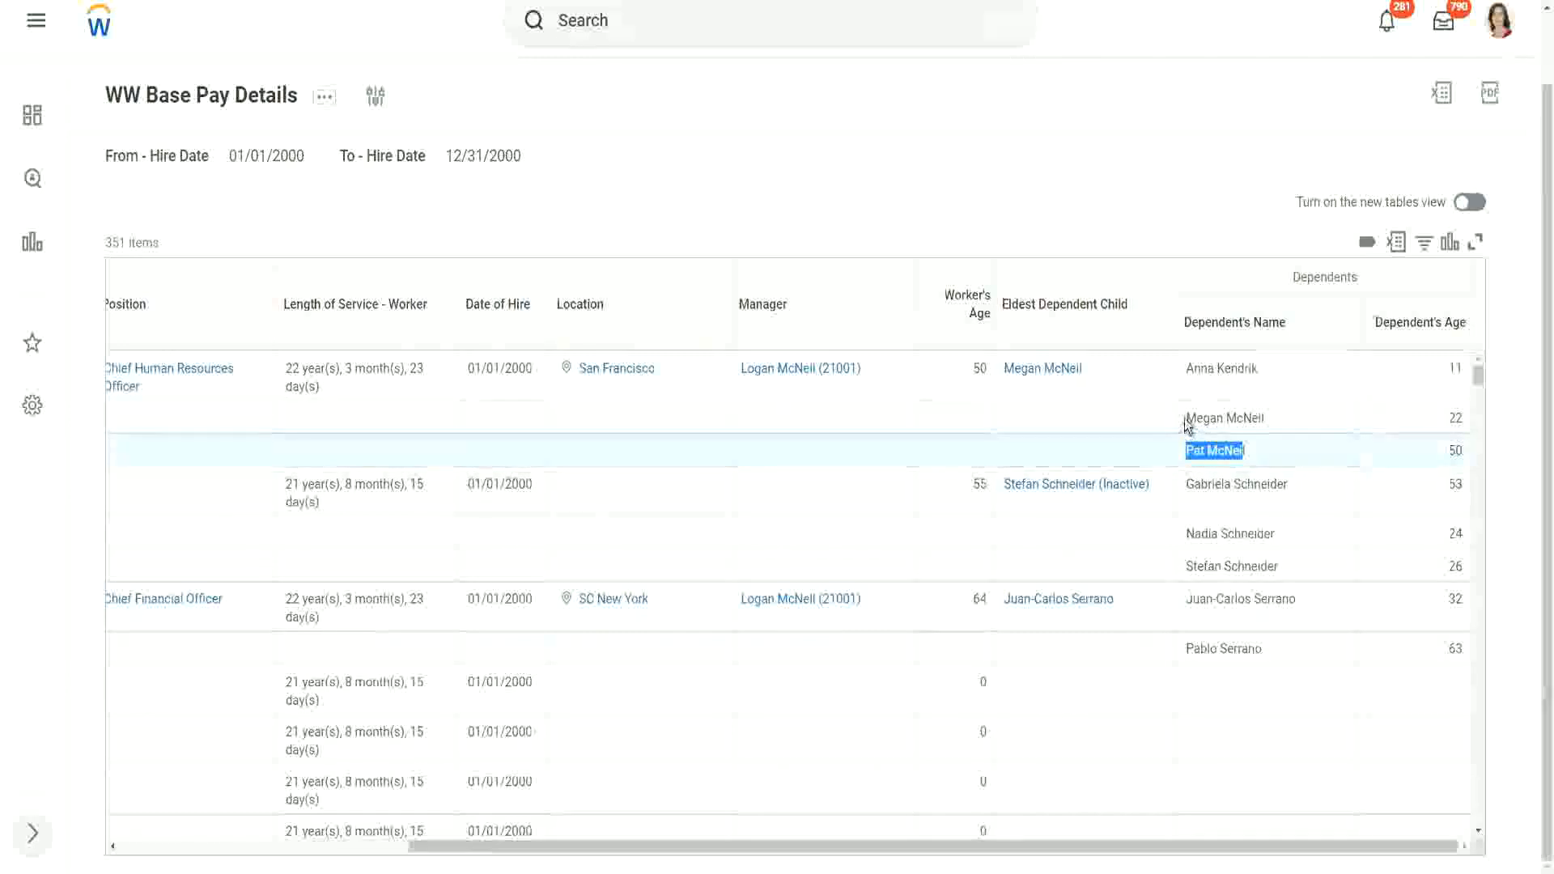
pyautogui.tripleClick(1267, 426)
pyautogui.moveTo(1187, 368); pyautogui.dragTo(1256, 376)
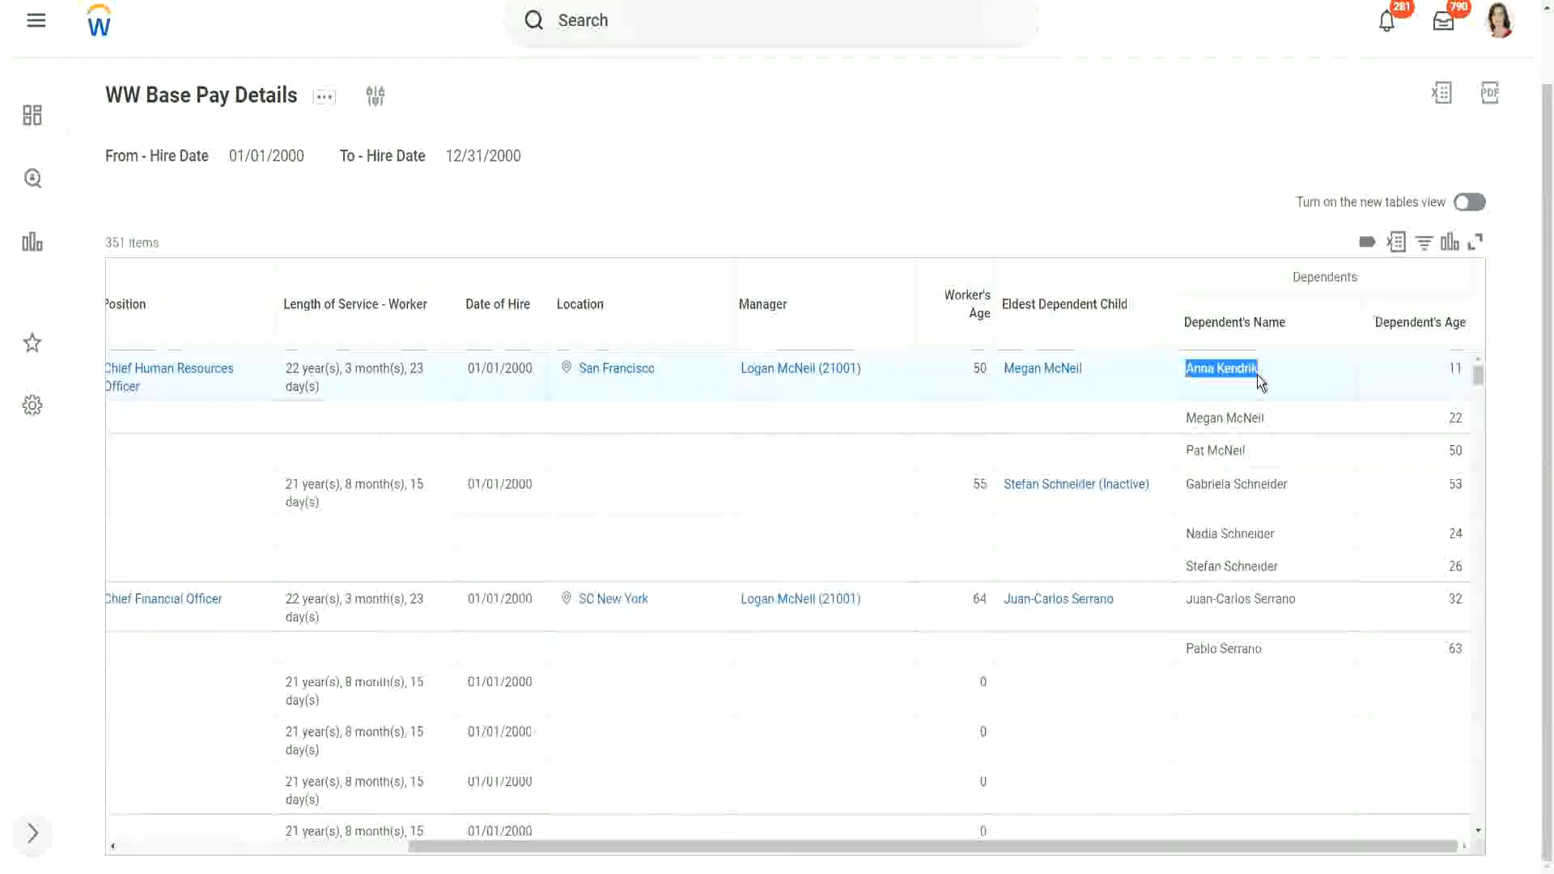
pyautogui.click(1234, 364)
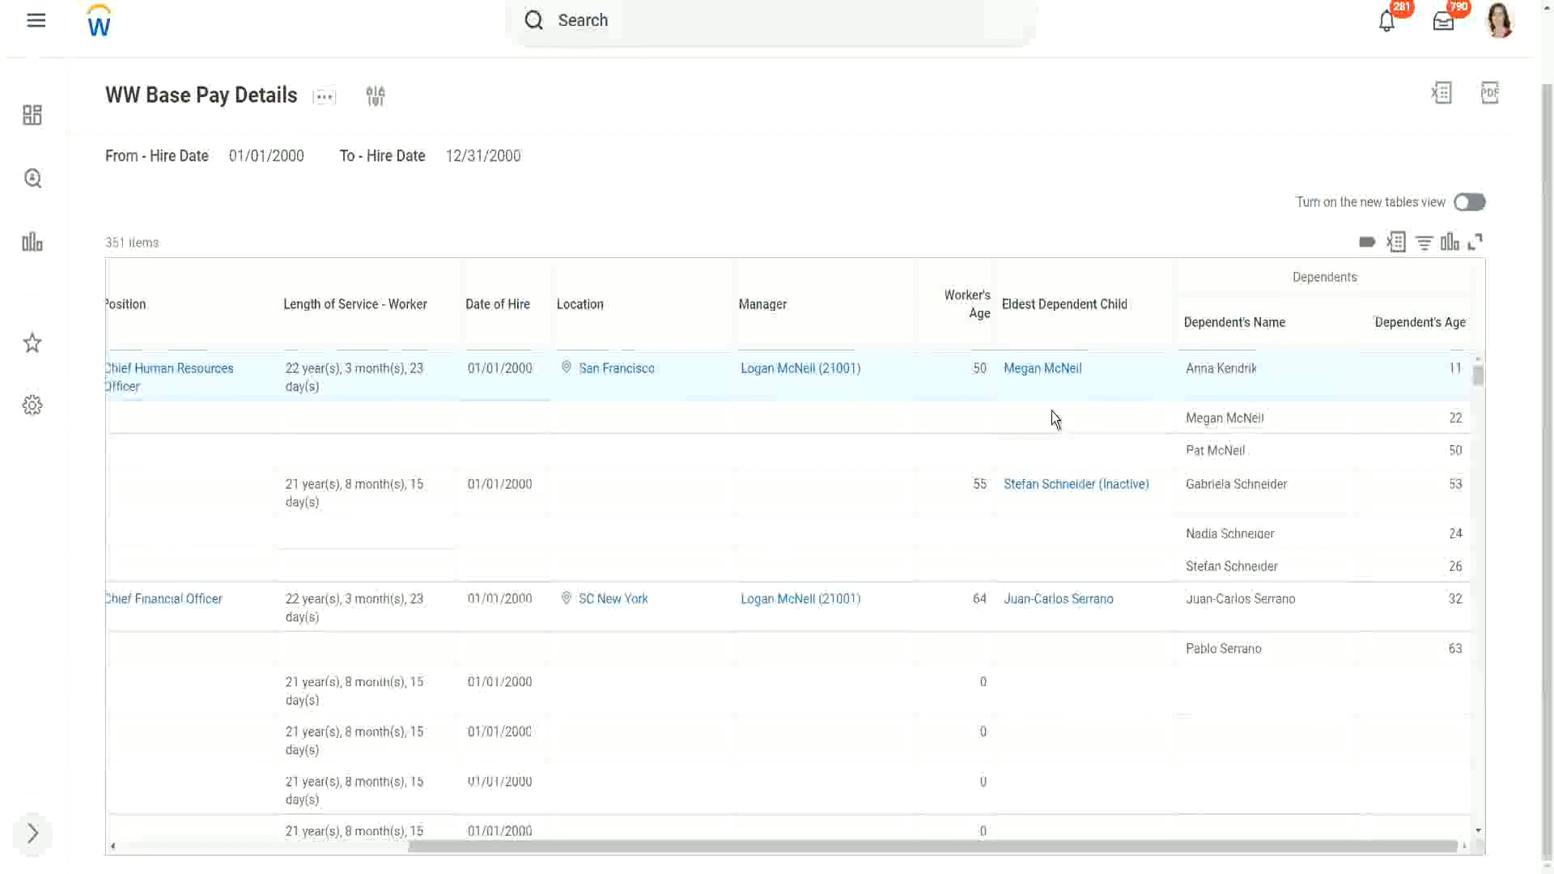
# Step: Open the first worker's eldest dependent child in a new tab, check the relationship and age, and return to the report
pyautogui.rightClick(1040, 369)
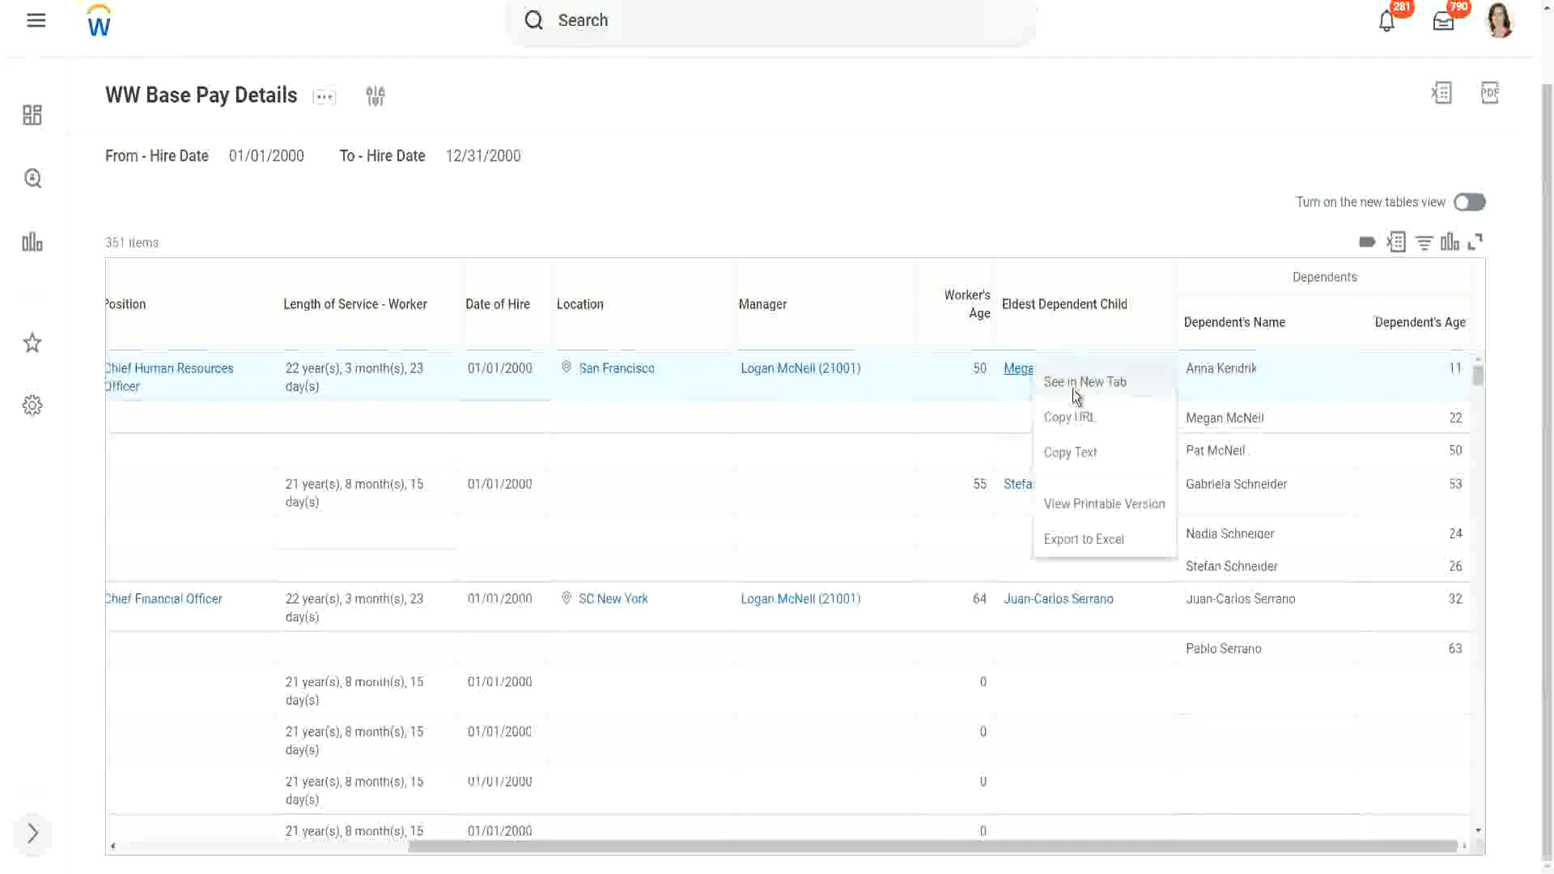
pyautogui.click(1076, 387)
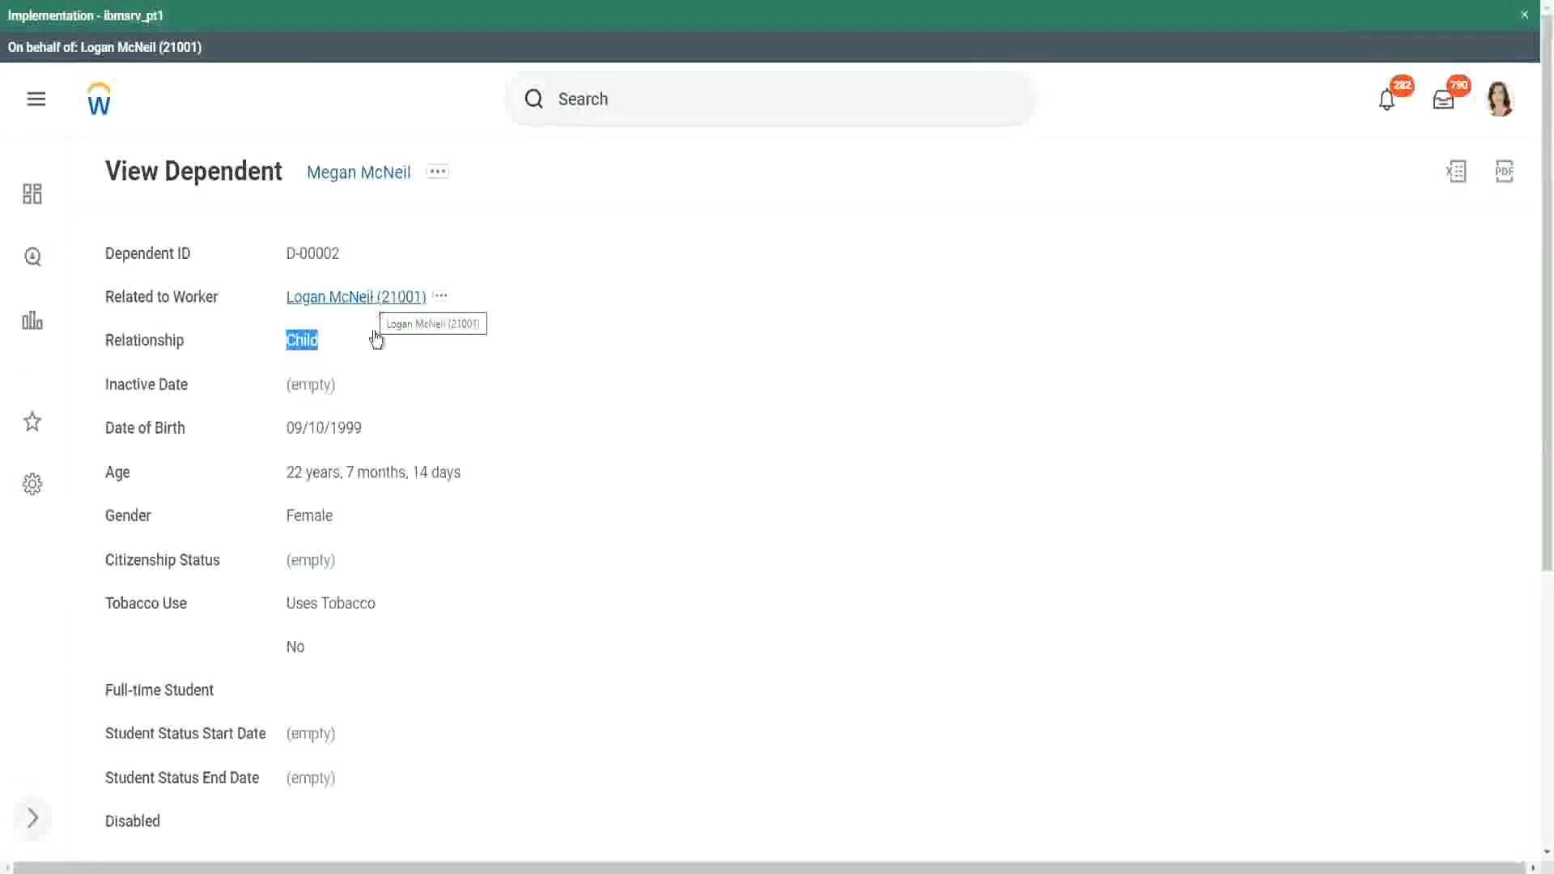
pyautogui.click(457, 468)
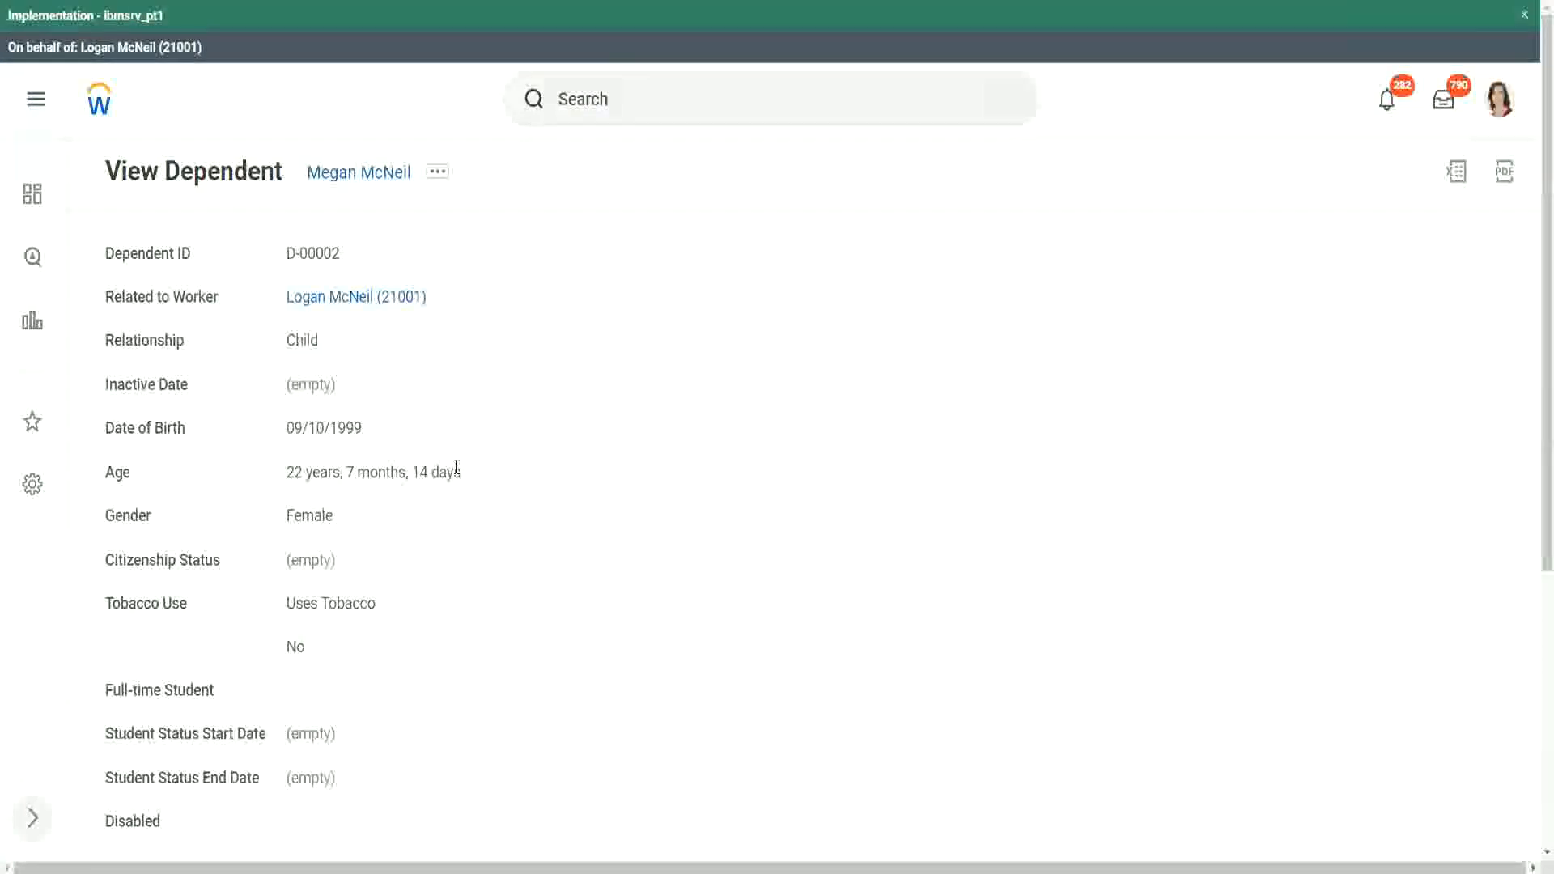
pyautogui.scroll(-3, 433, 525)
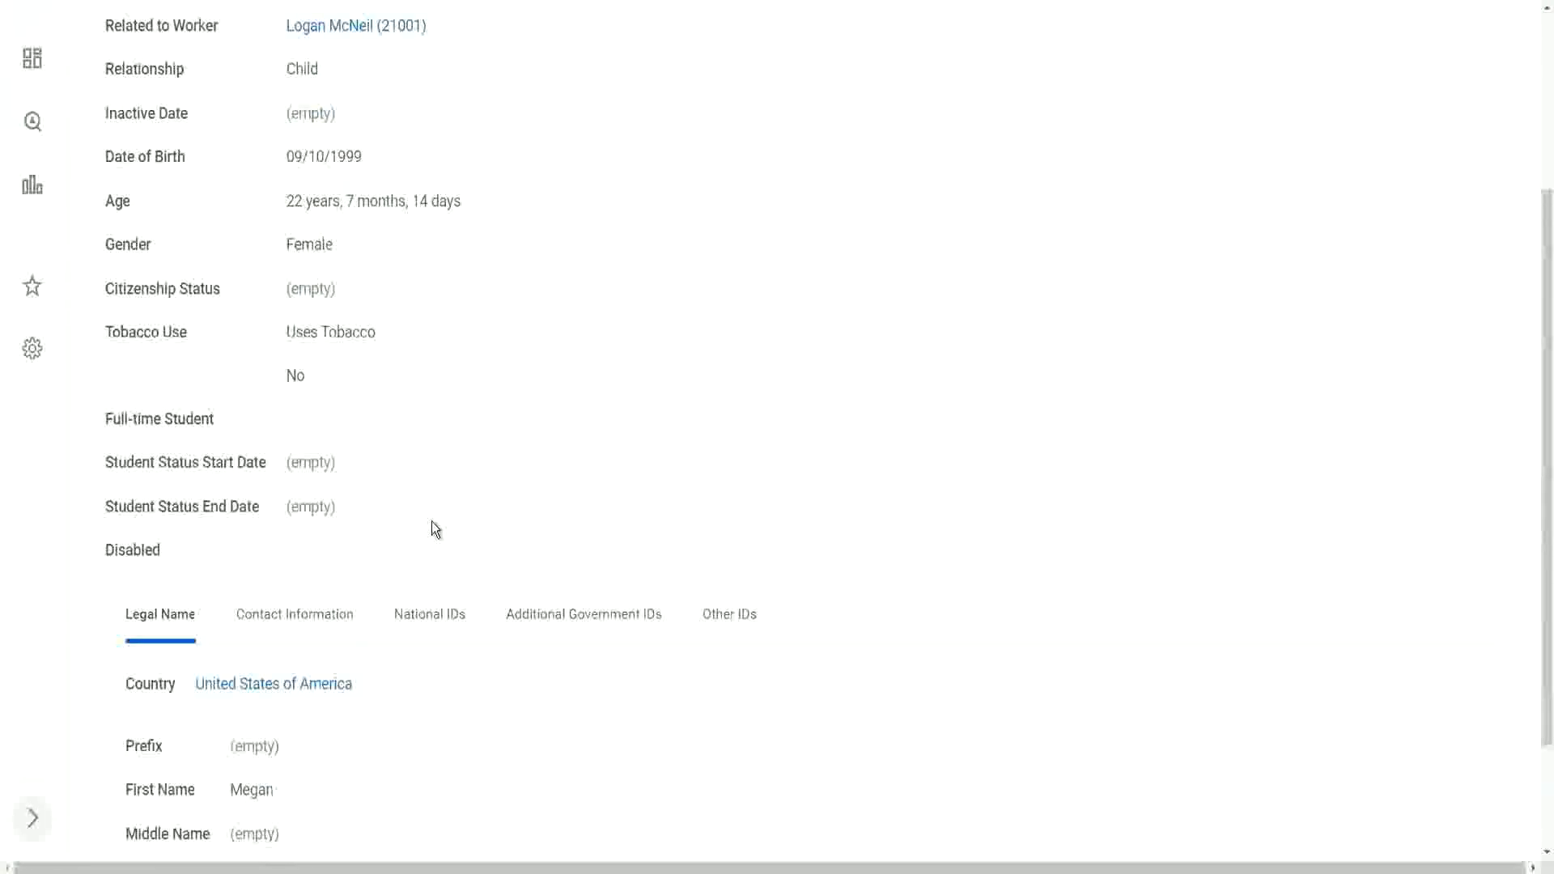
pyautogui.scroll(-2, 431, 521)
pyautogui.scroll(5, 431, 521)
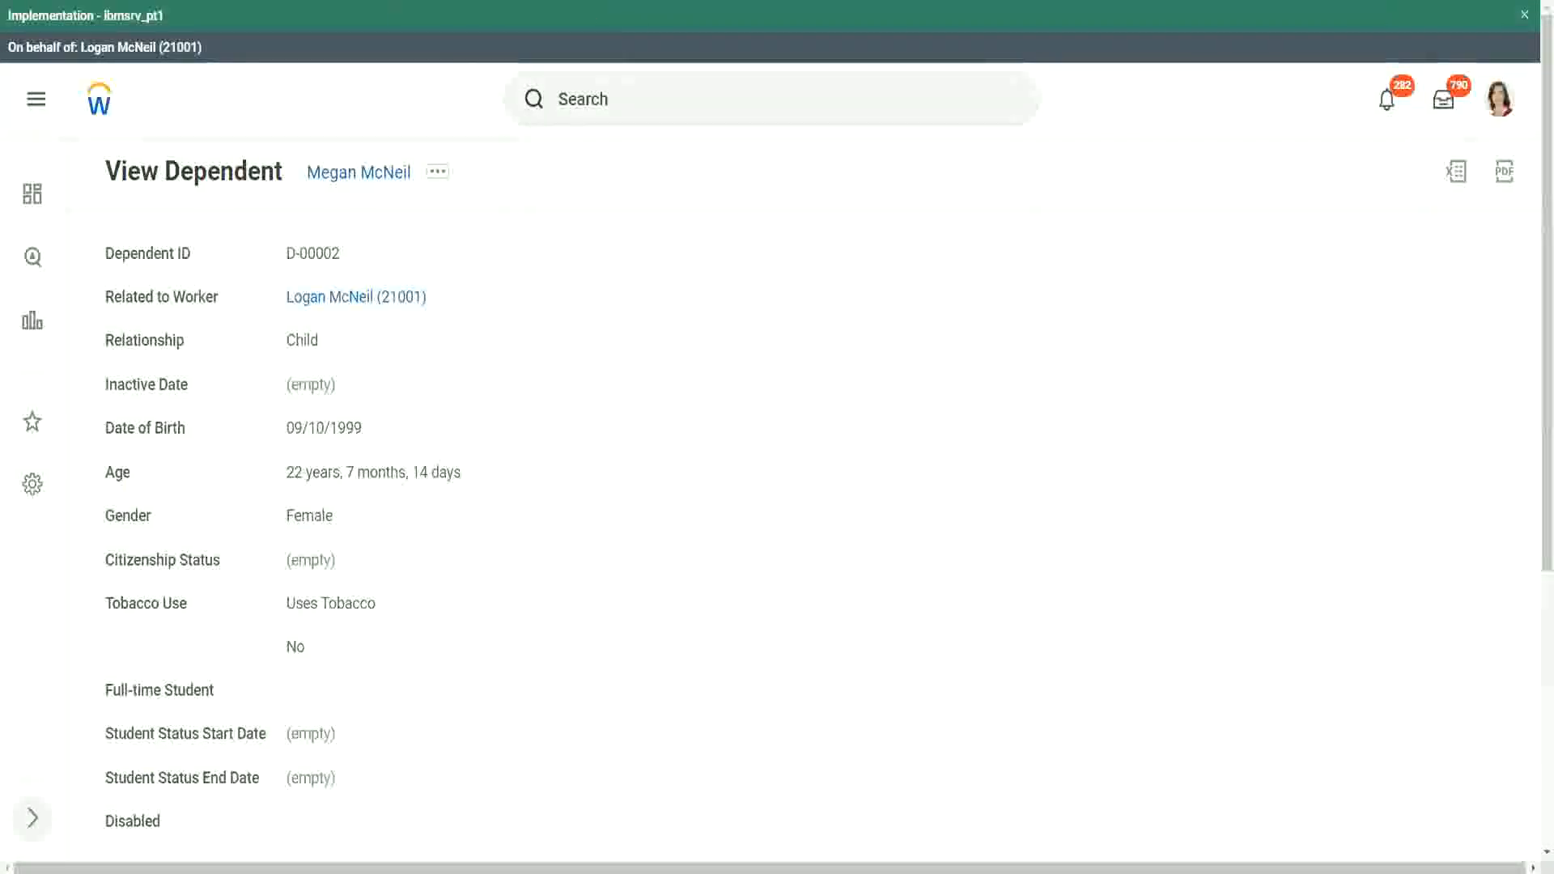
pyautogui.click(441, 2)
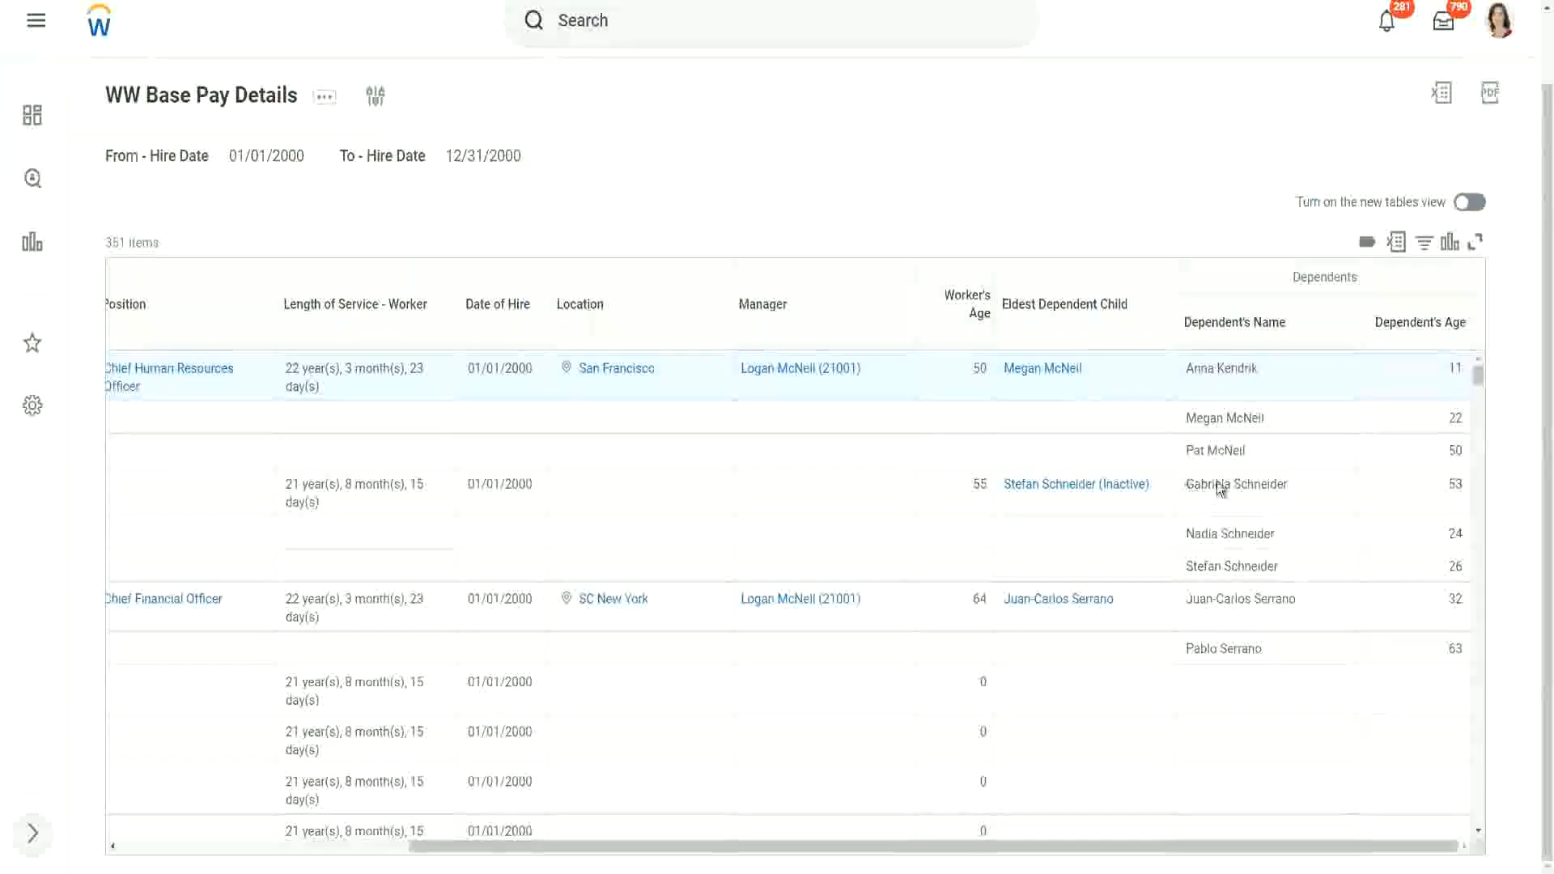
# Step: Check the Eldest Dependent Child values of the other workers against their dependents' names and ages
pyautogui.moveTo(1186, 485); pyautogui.dragTo(1290, 484)
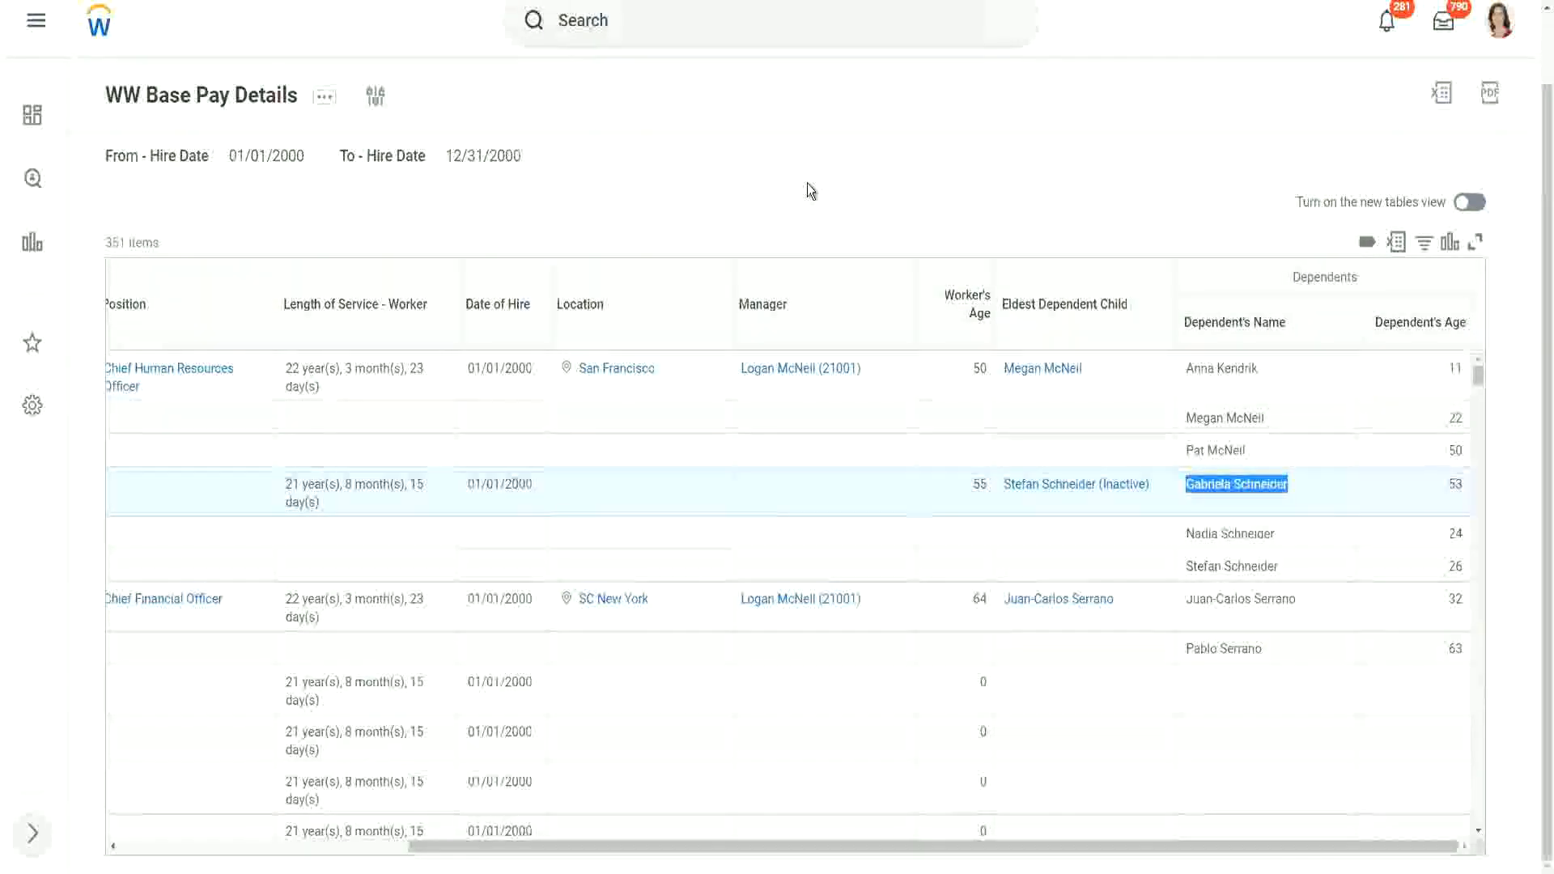
pyautogui.click(785, 200)
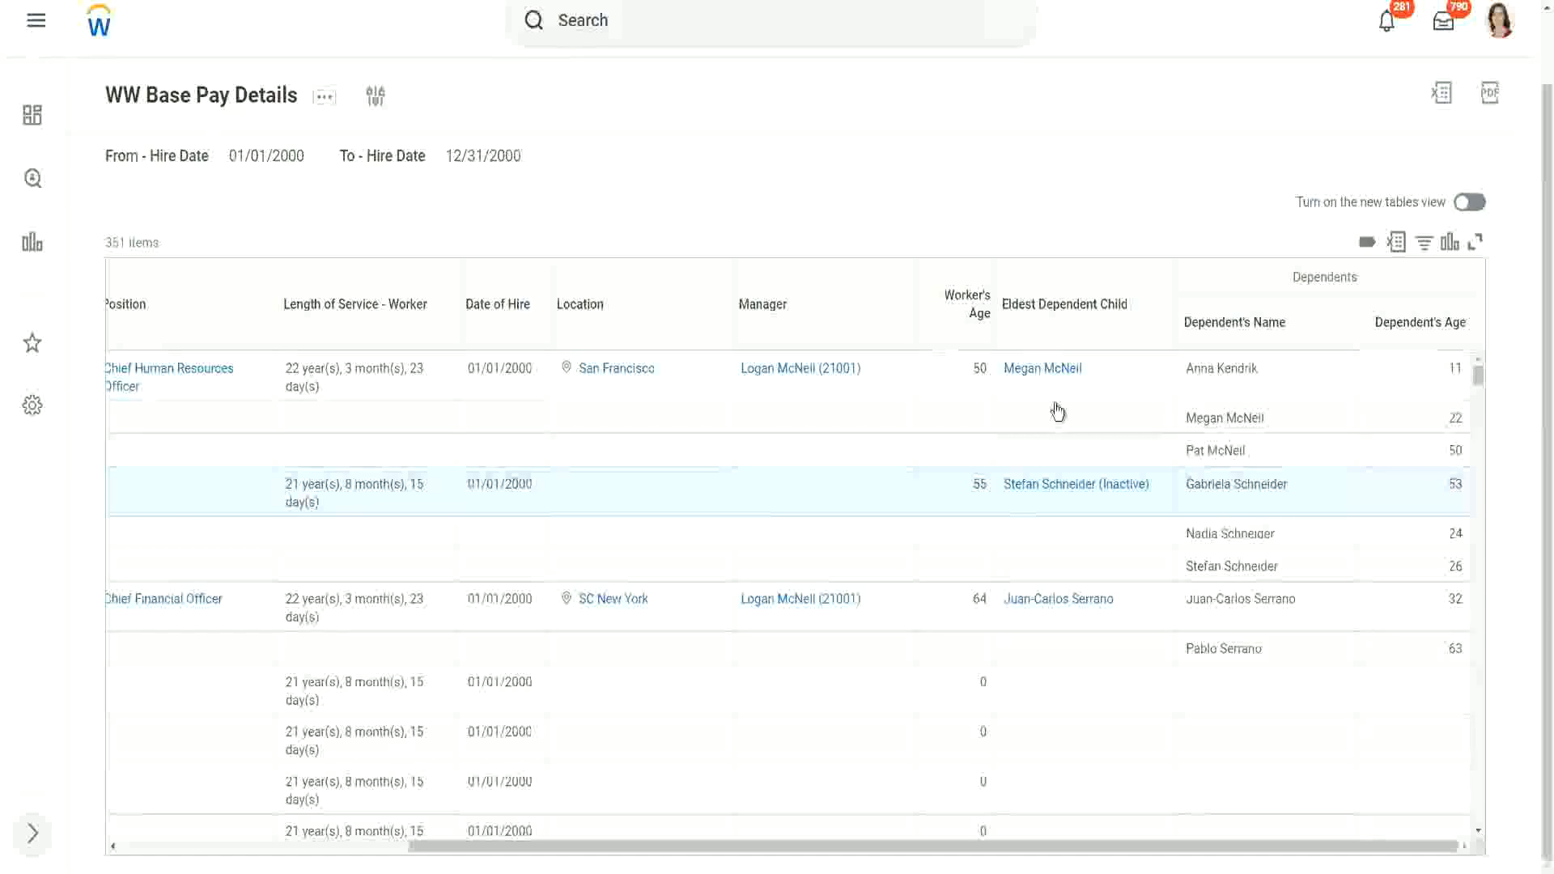
pyautogui.scroll(-2, 1235, 574)
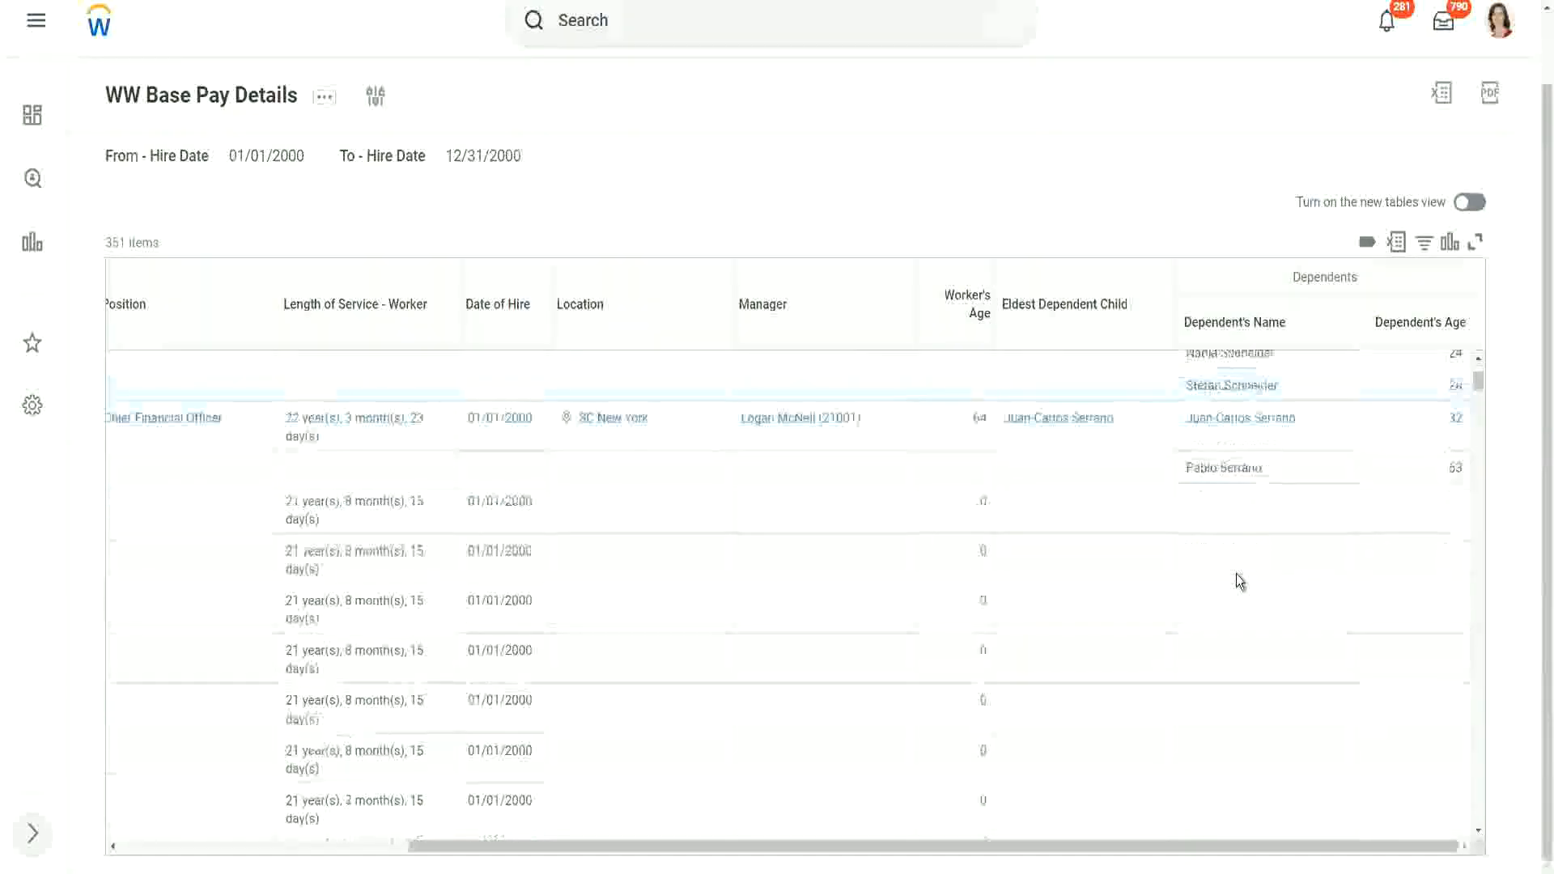
pyautogui.scroll(1, 1236, 575)
pyautogui.scroll(1, 1236, 575)
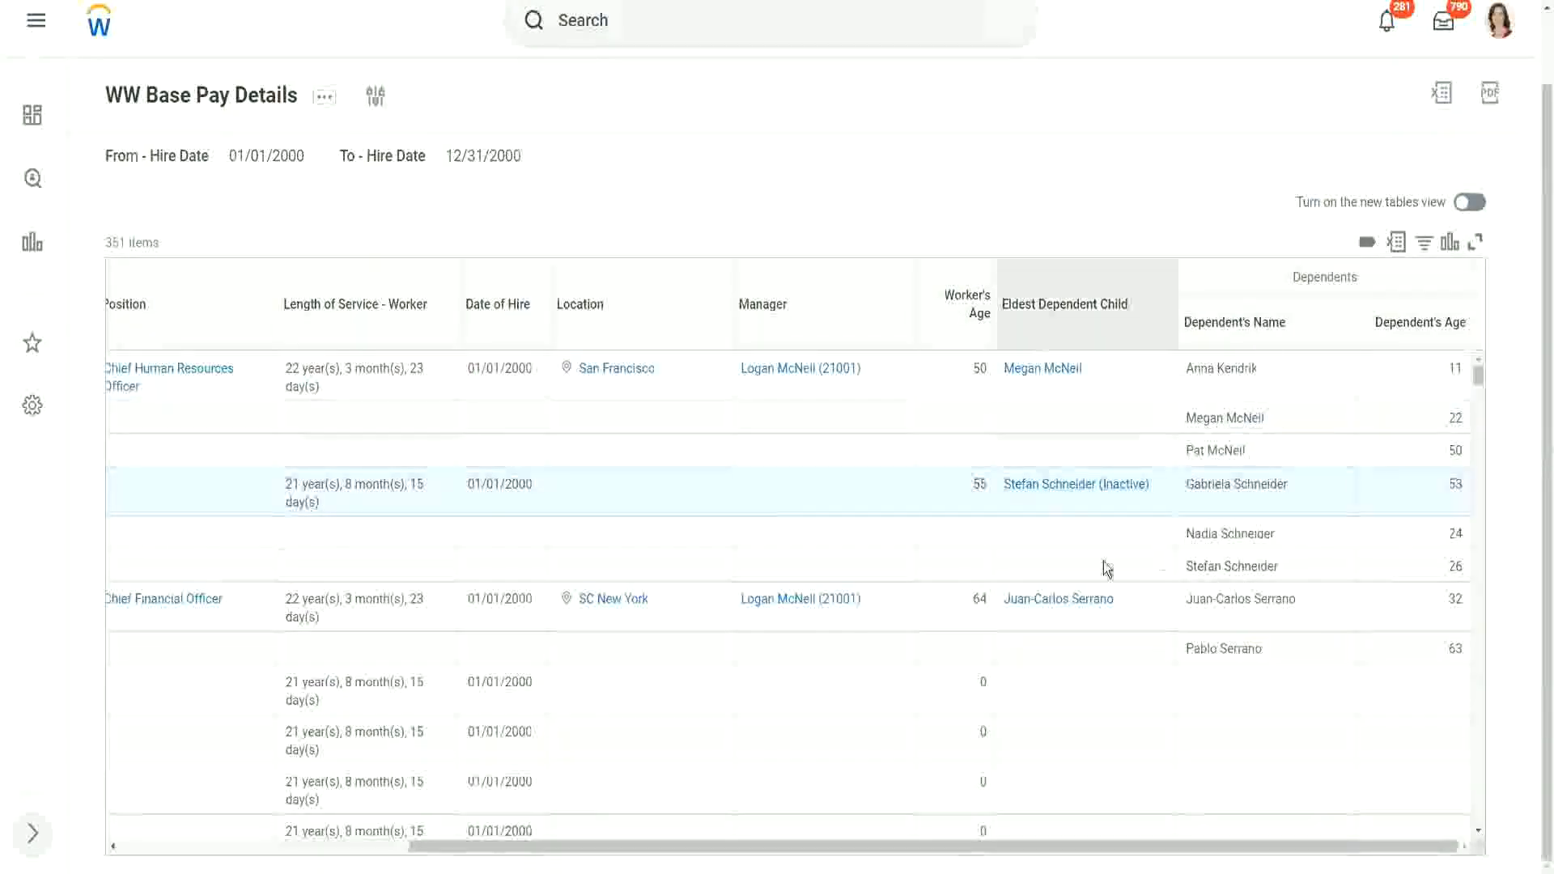
pyautogui.moveTo(1040, 375)
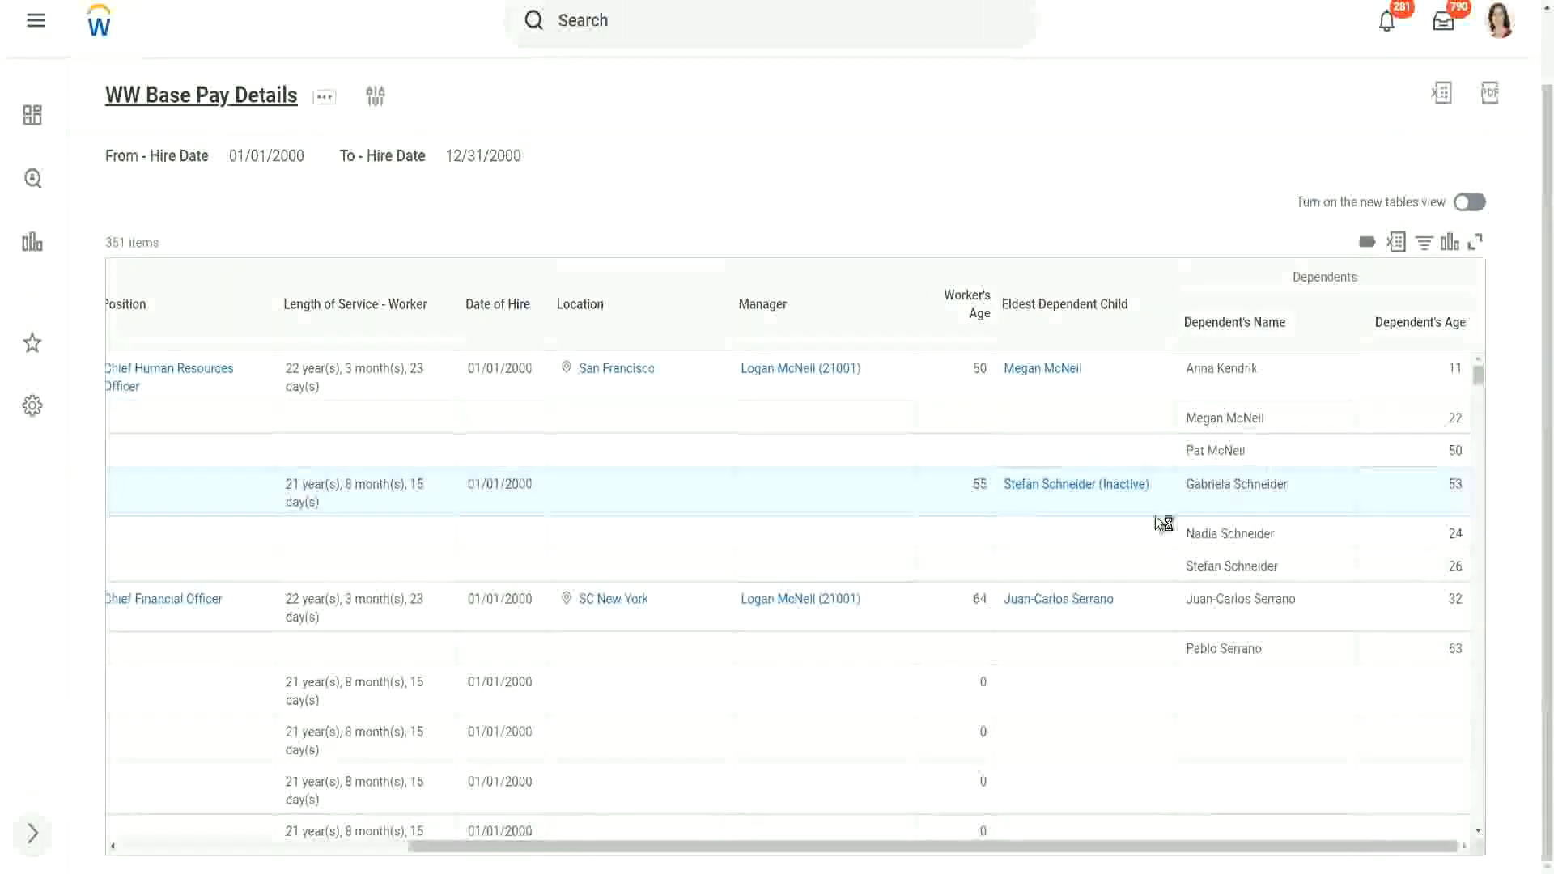
# Step: Open the WW Base Pay Details report definition from the report results and start editing it
pyautogui.scroll(-3, 1052, 648)
pyautogui.scroll(-1, 1086, 624)
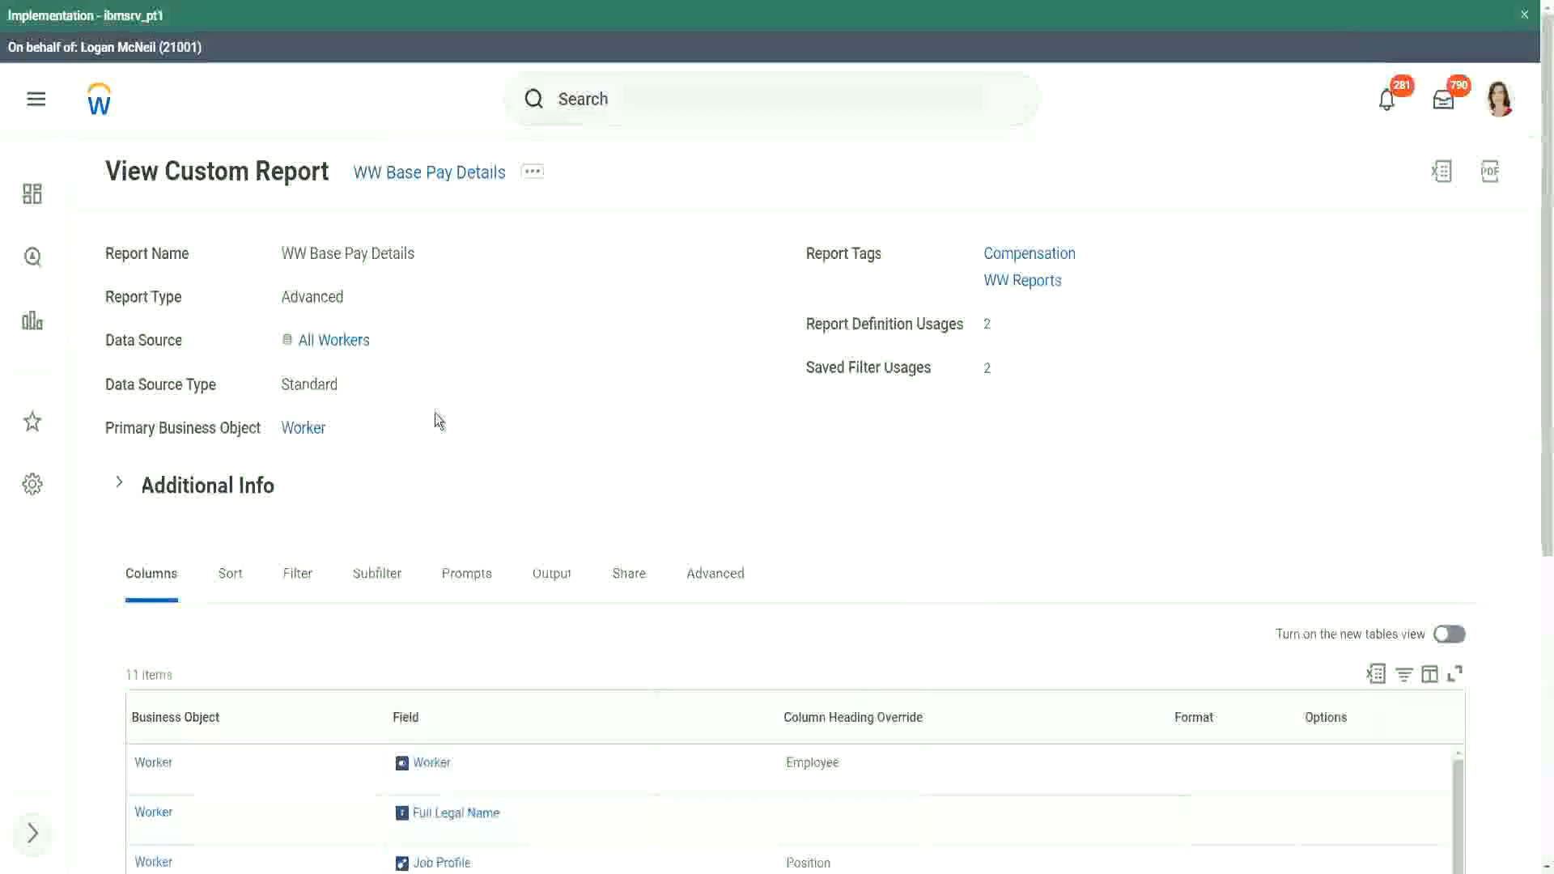
pyautogui.click(534, 173)
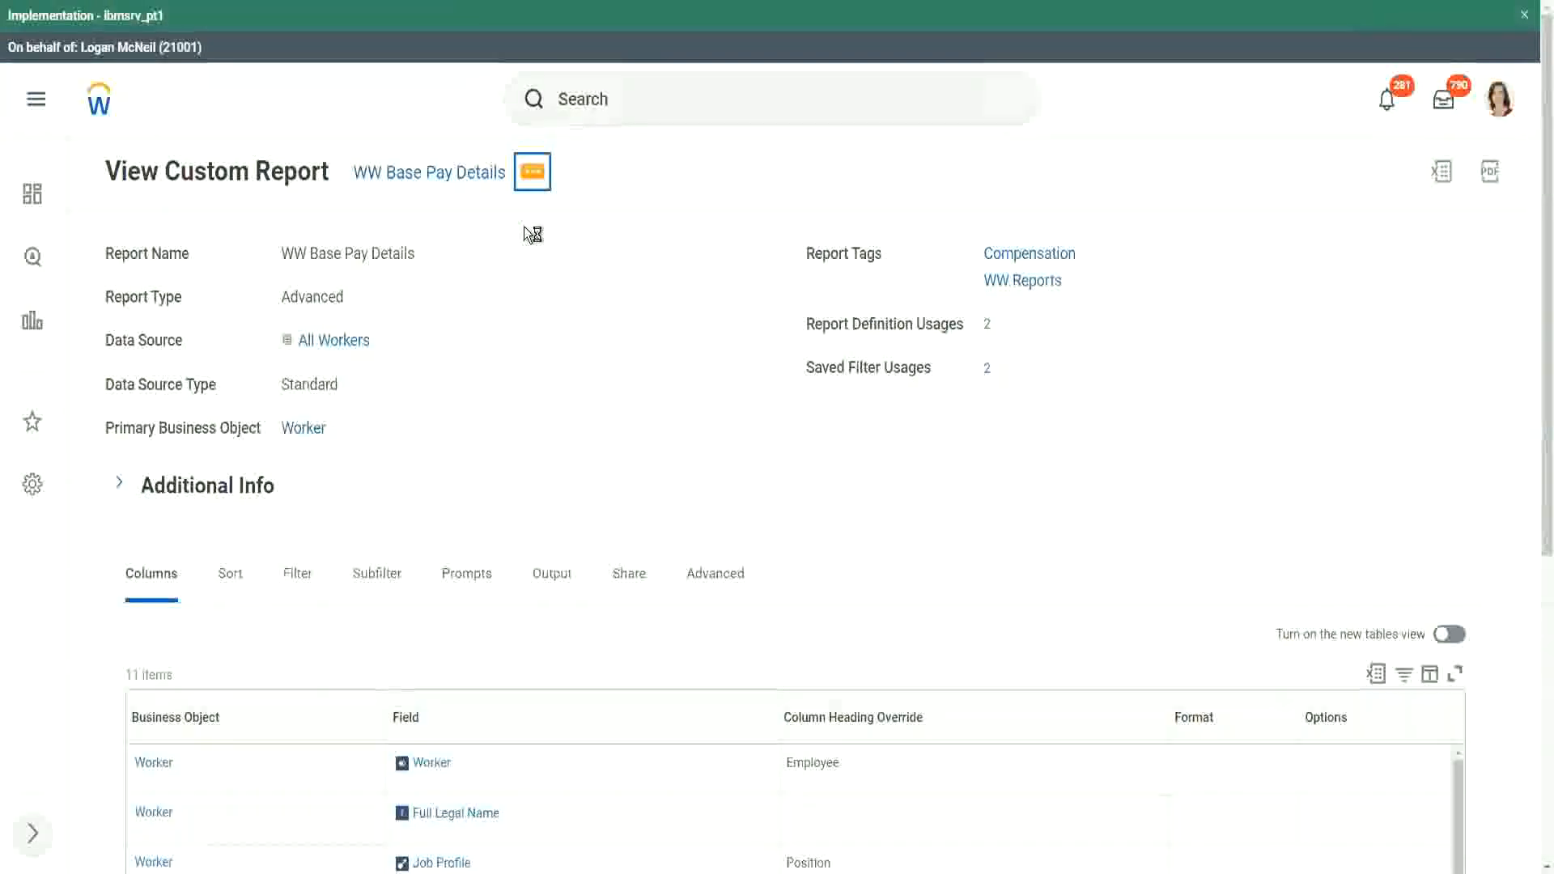
pyautogui.moveTo(622, 265)
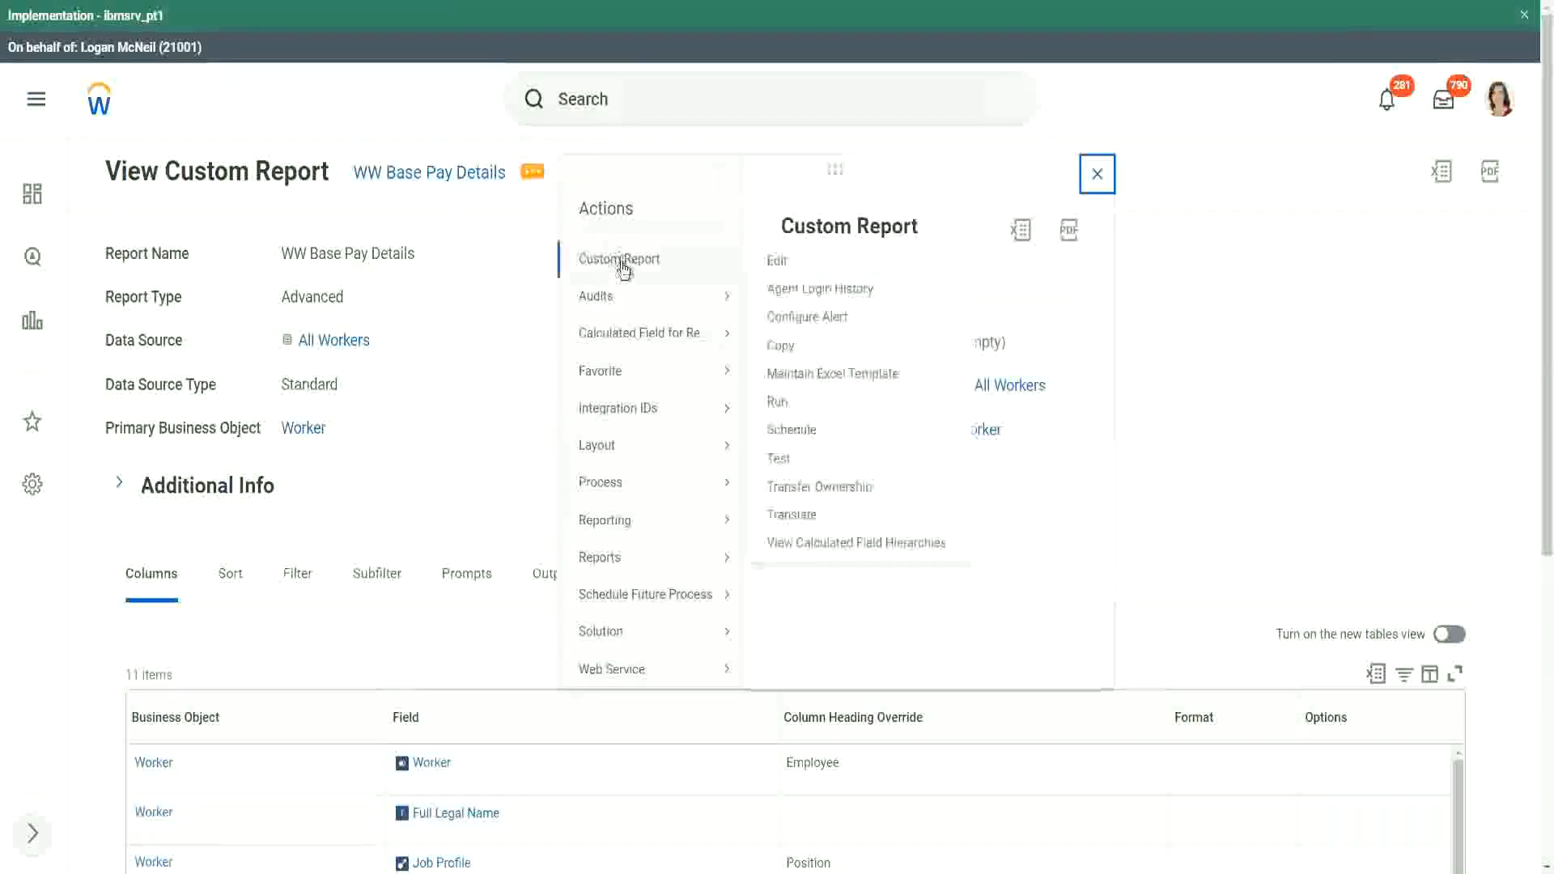
pyautogui.click(779, 260)
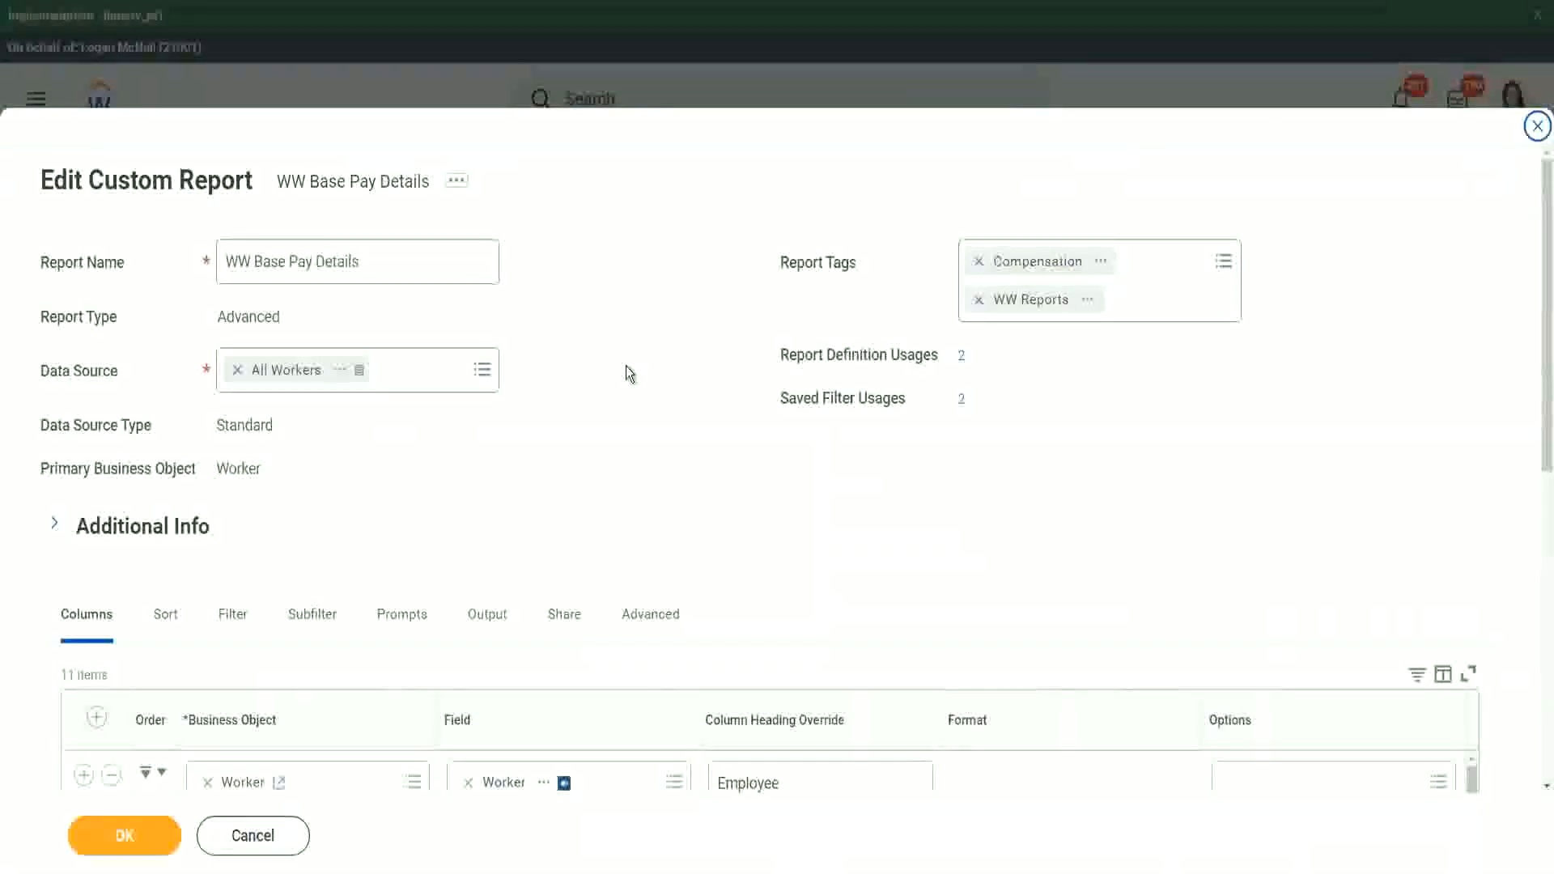
# Step: Review the column definitions of the WW Base Pay Details report, including the Eldest Dependent Child and Dependents columns
pyautogui.scroll(-3, 629, 374)
pyautogui.scroll(-1, 628, 374)
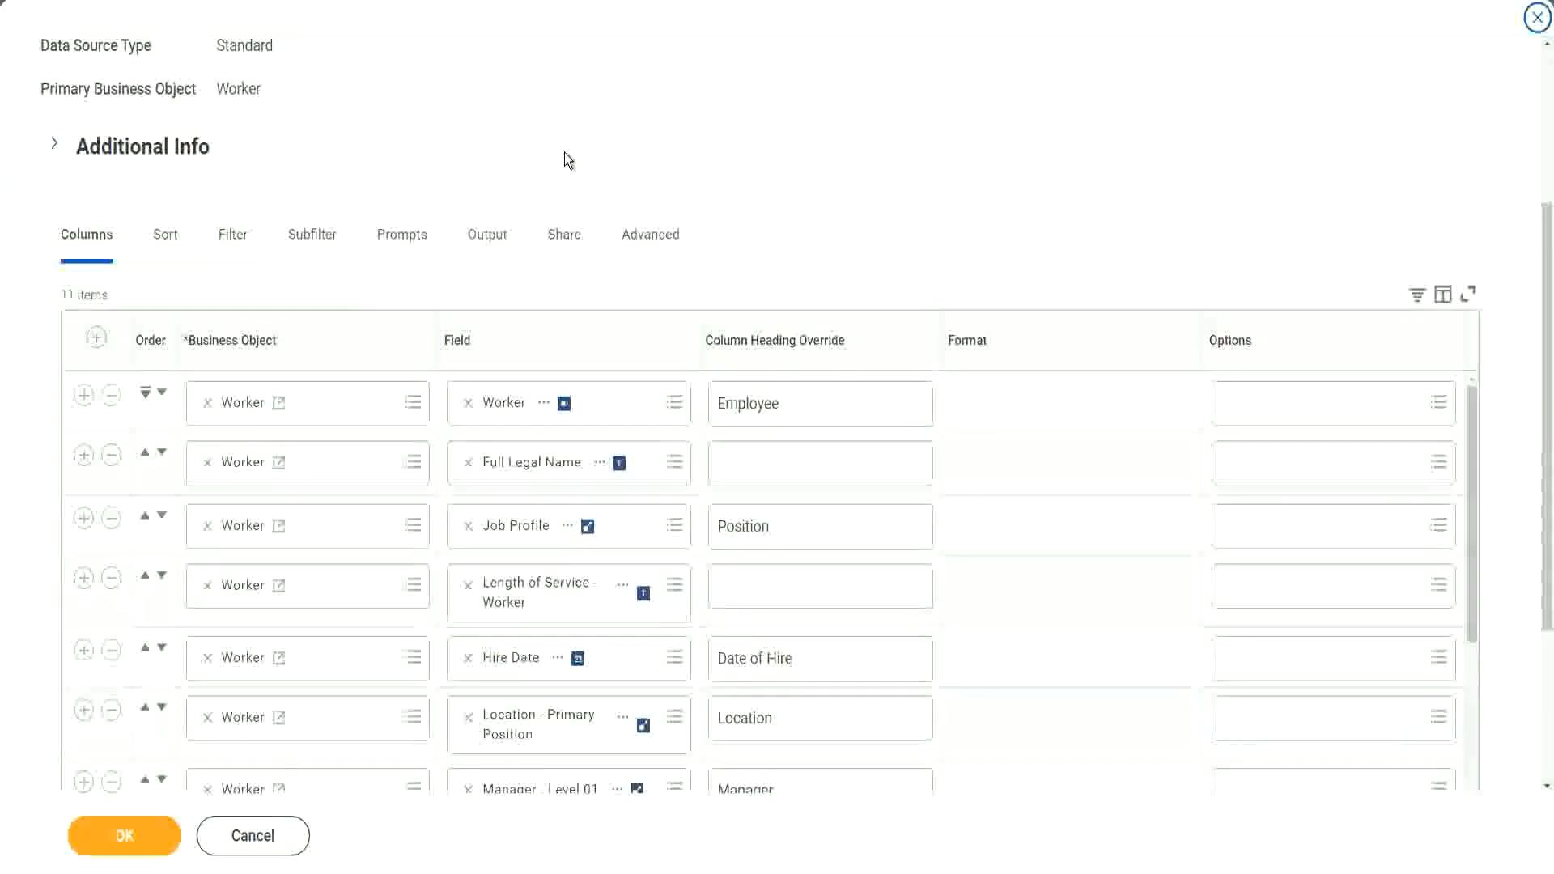
pyautogui.scroll(-4, 565, 152)
pyautogui.scroll(-3, 777, 389)
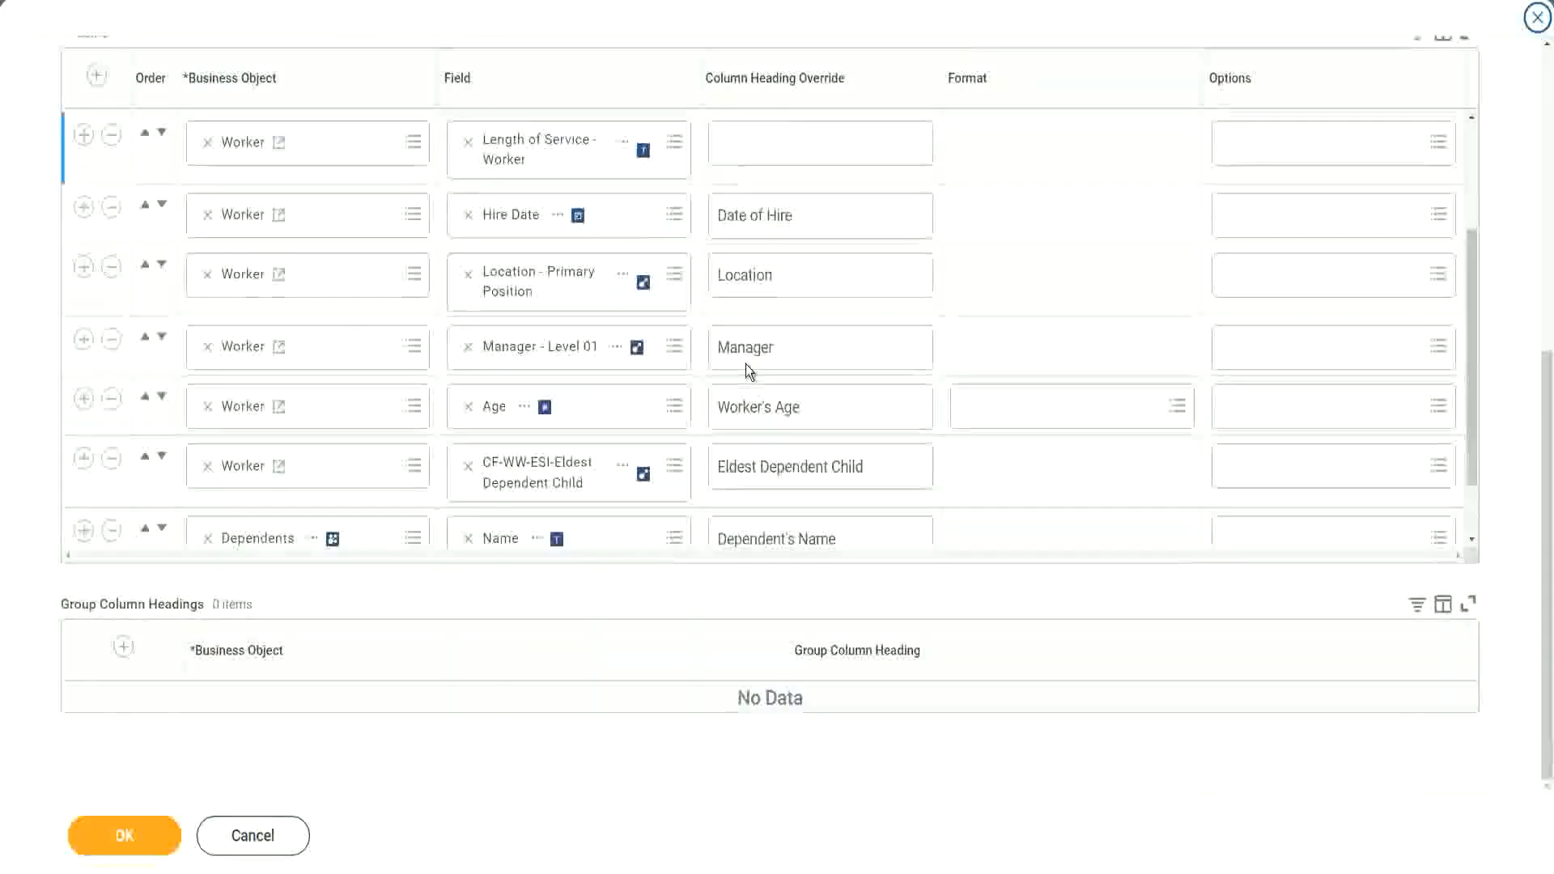
pyautogui.scroll(-1, 745, 364)
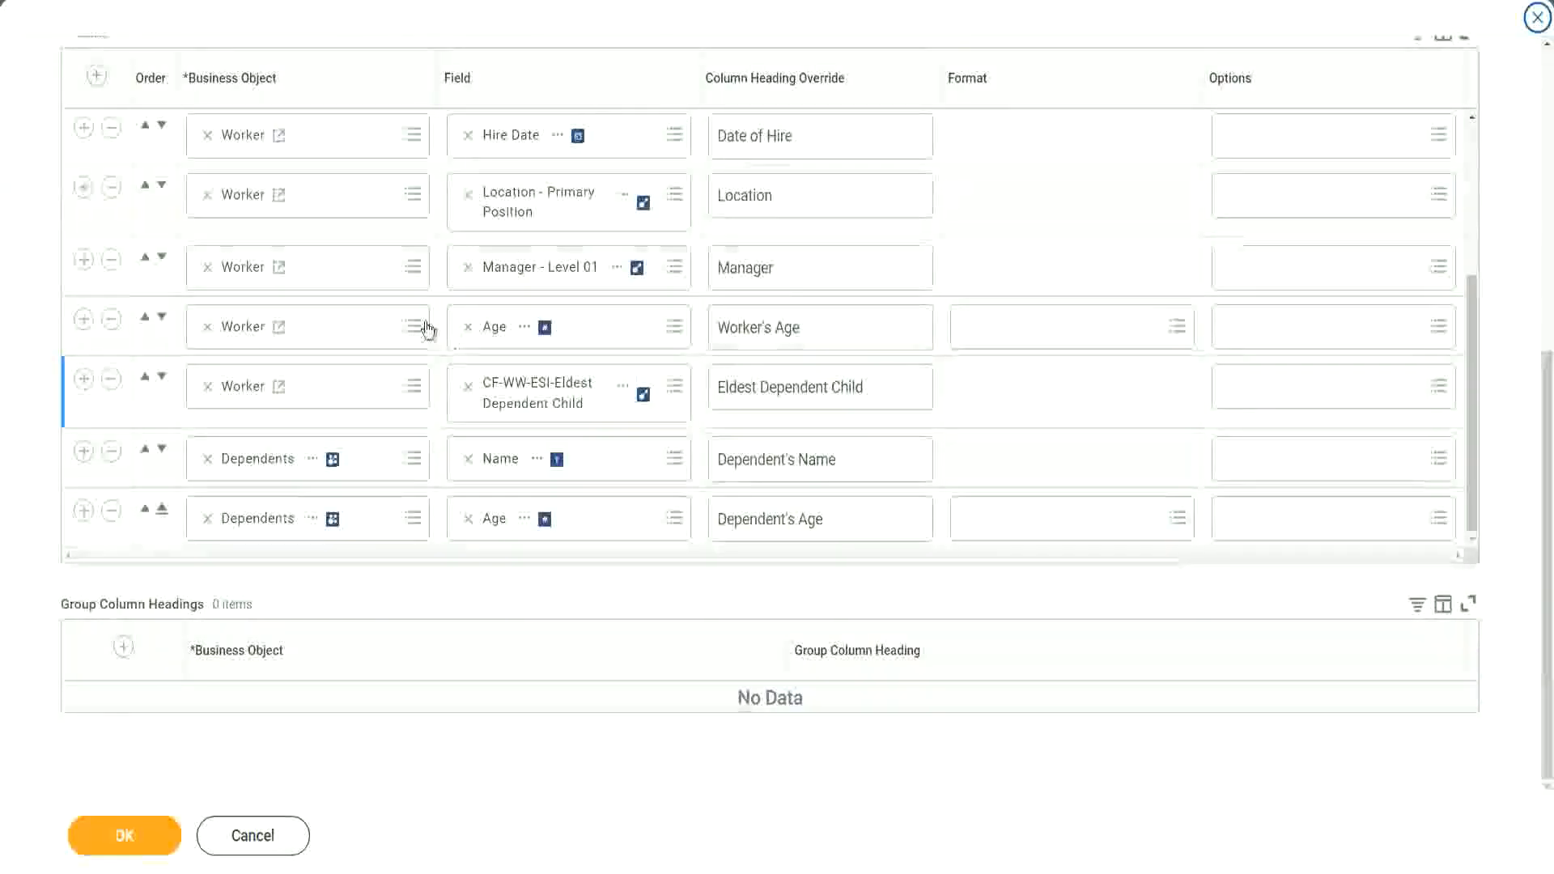
pyautogui.scroll(4, 408, 267)
pyautogui.scroll(3, 243, 210)
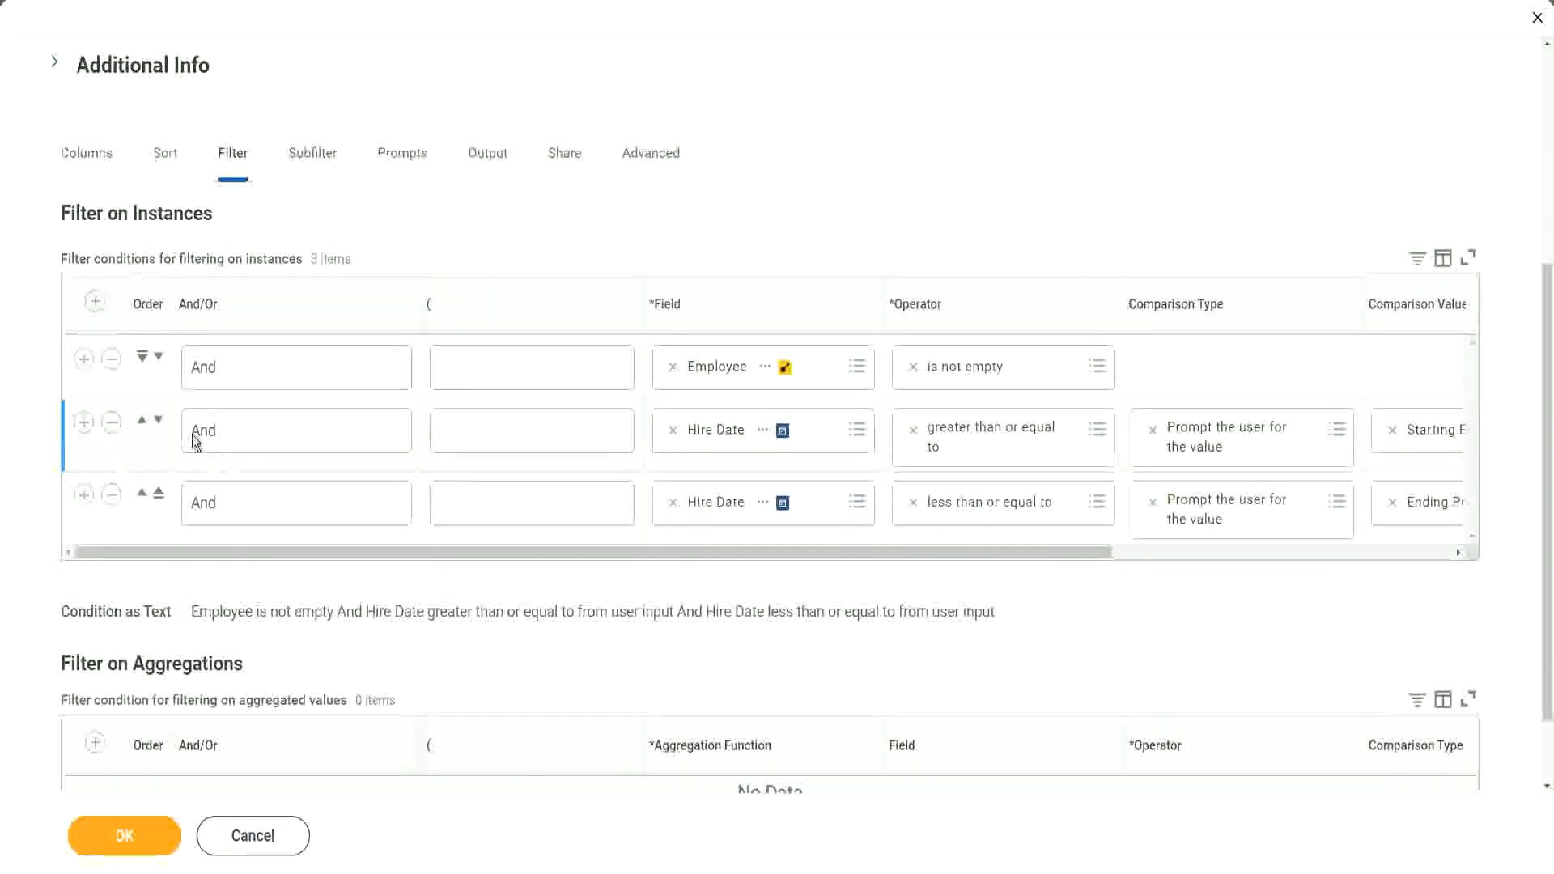
# Step: Add an And filter condition below the Employee condition, using the report field CF-WW-ESI-Eldest Dependent Child
pyautogui.click(84, 360)
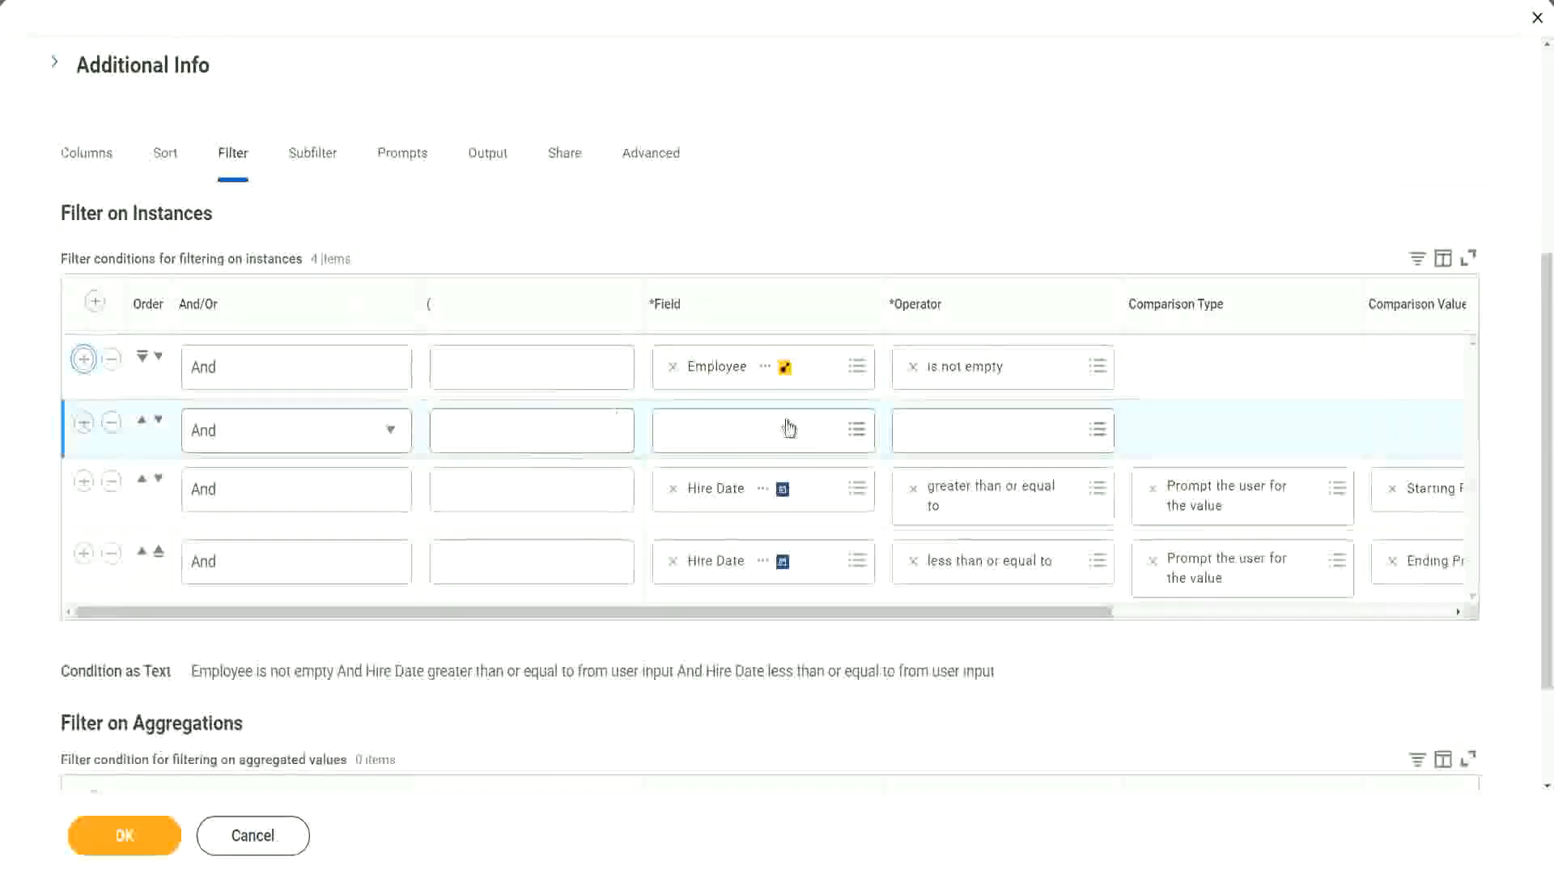
pyautogui.click(787, 425)
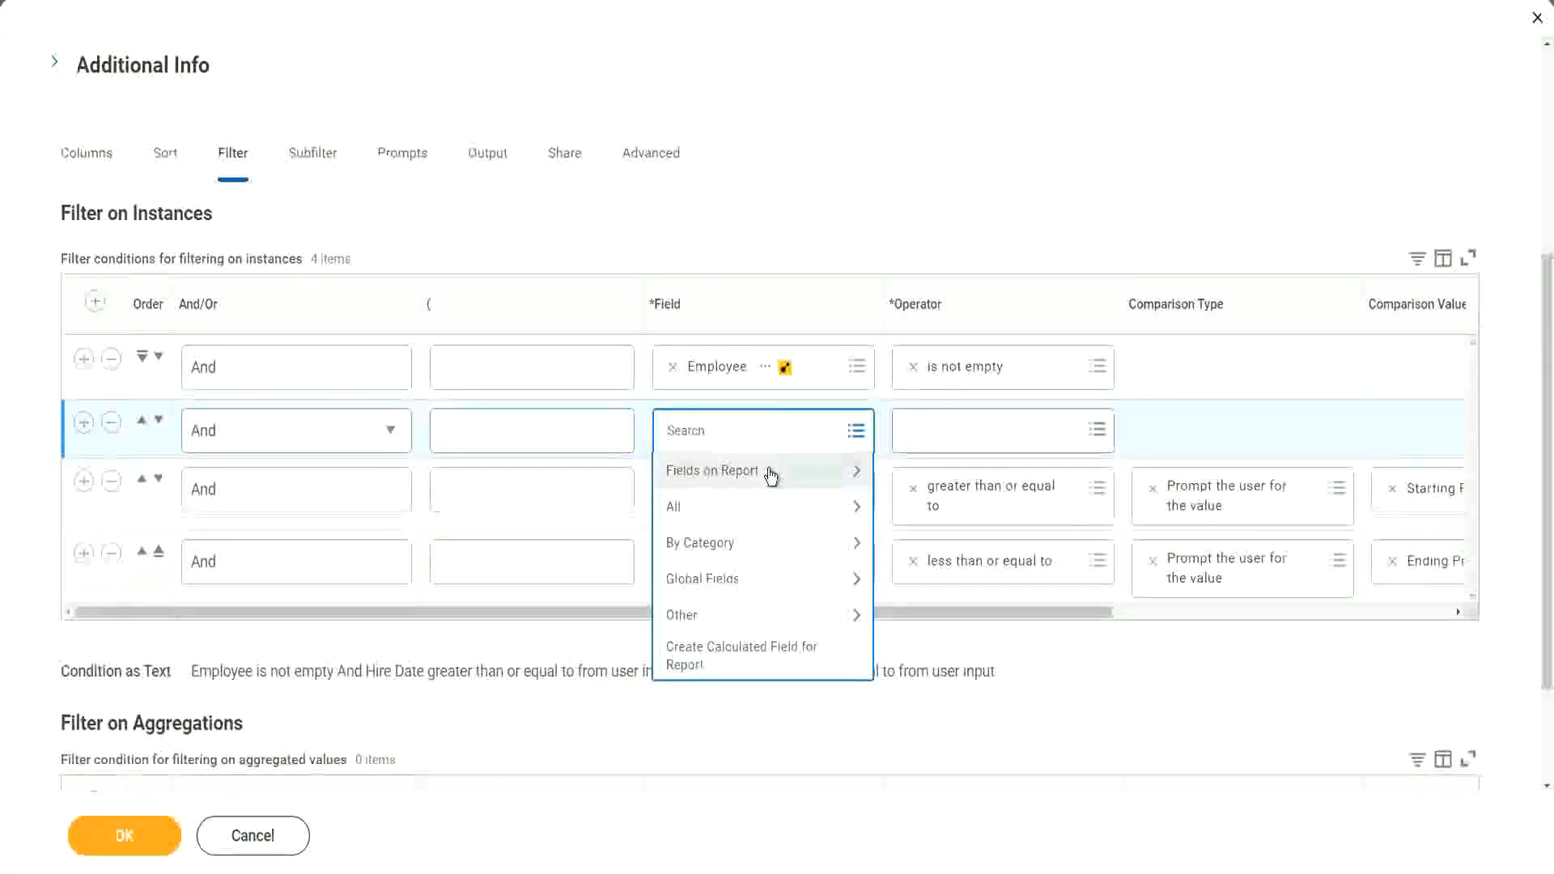
pyautogui.click(770, 473)
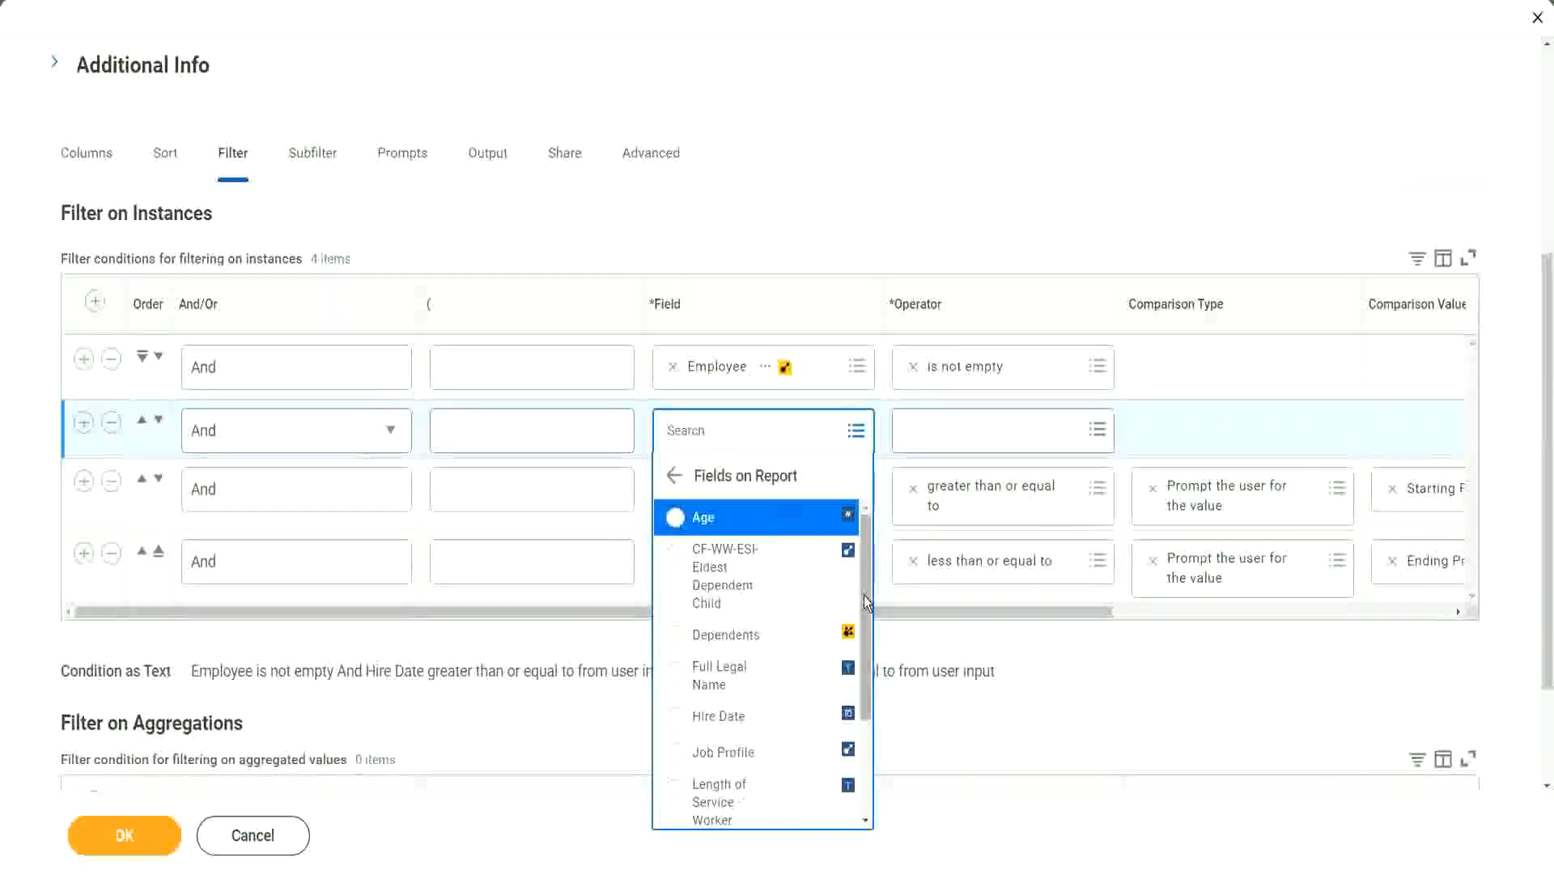
pyautogui.moveTo(863, 595)
pyautogui.mouseDown()
pyautogui.moveTo(866, 721)
pyautogui.moveTo(866, 591)
pyautogui.mouseUp()
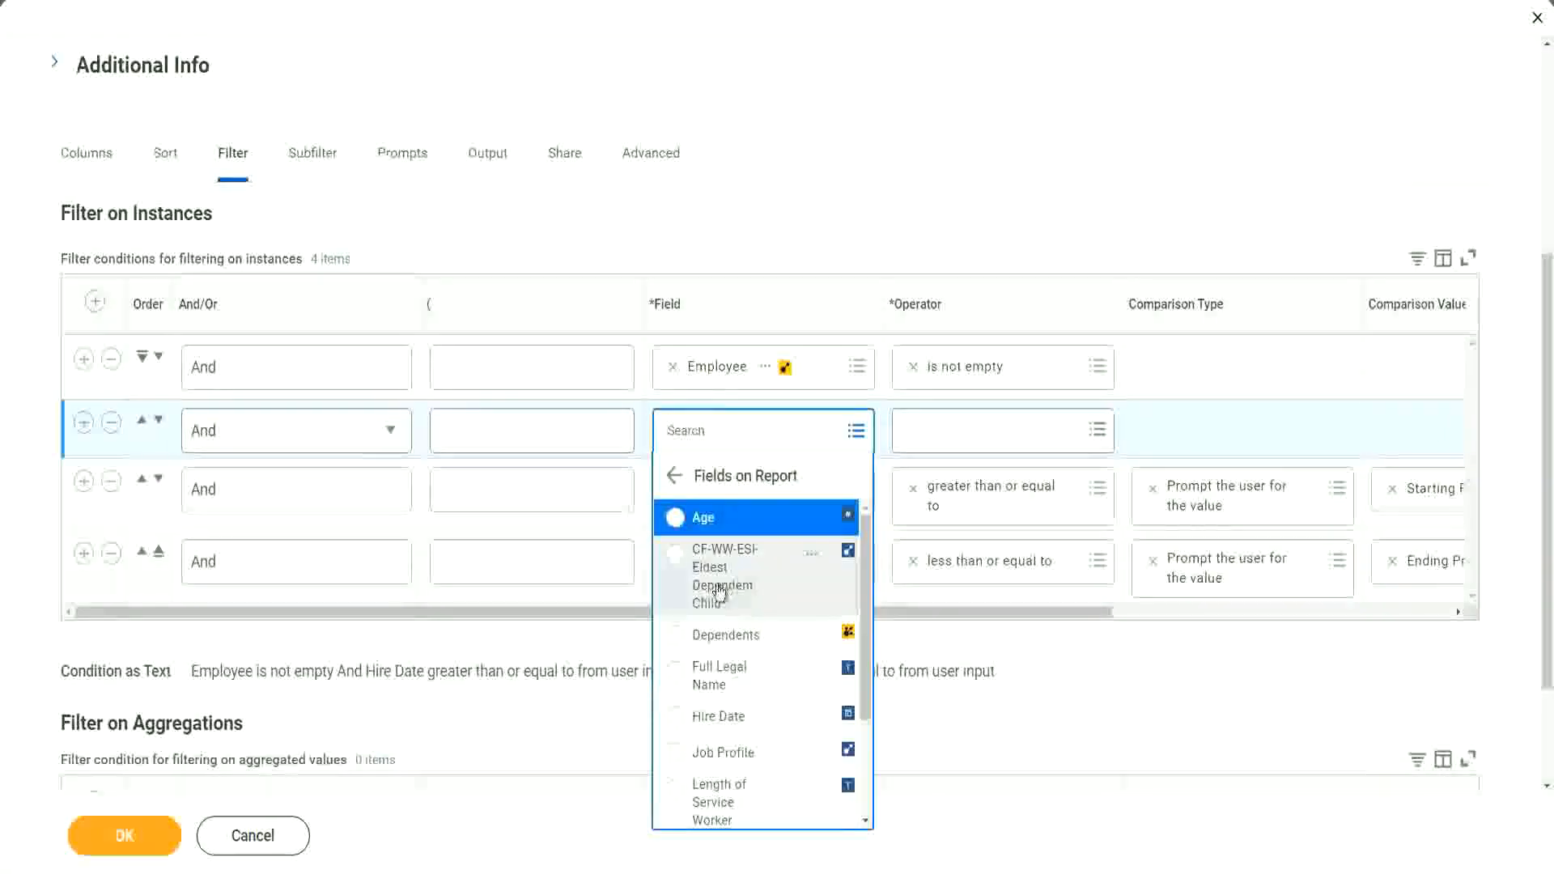
pyautogui.click(719, 592)
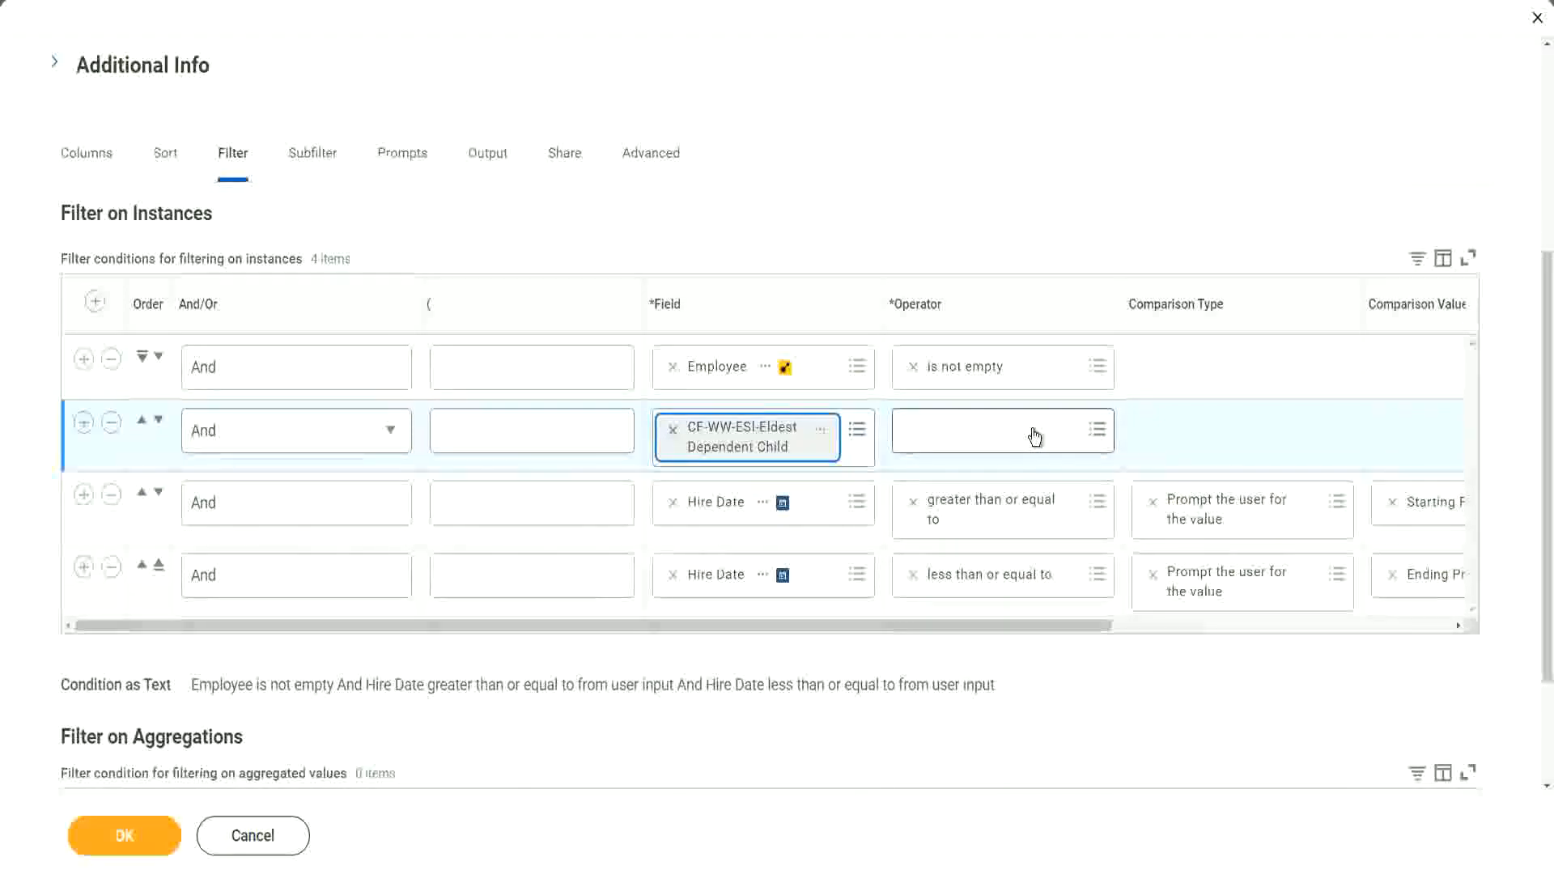
# Step: Set the new filter condition's operator to is not empty and save the report definition
pyautogui.click(1034, 437)
pyautogui.click(1000, 479)
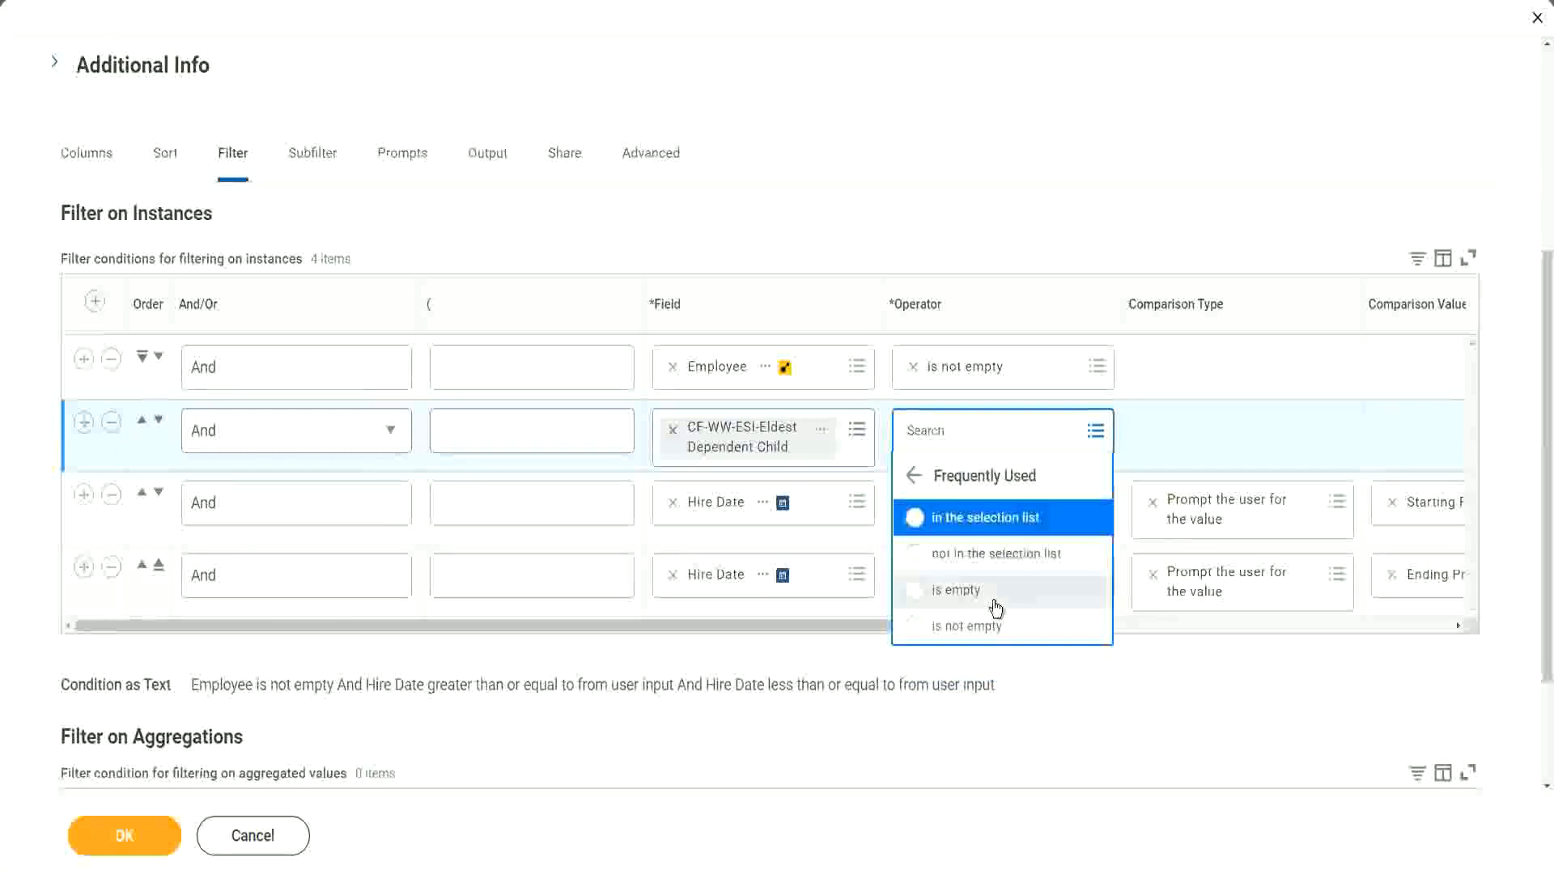
pyautogui.click(988, 627)
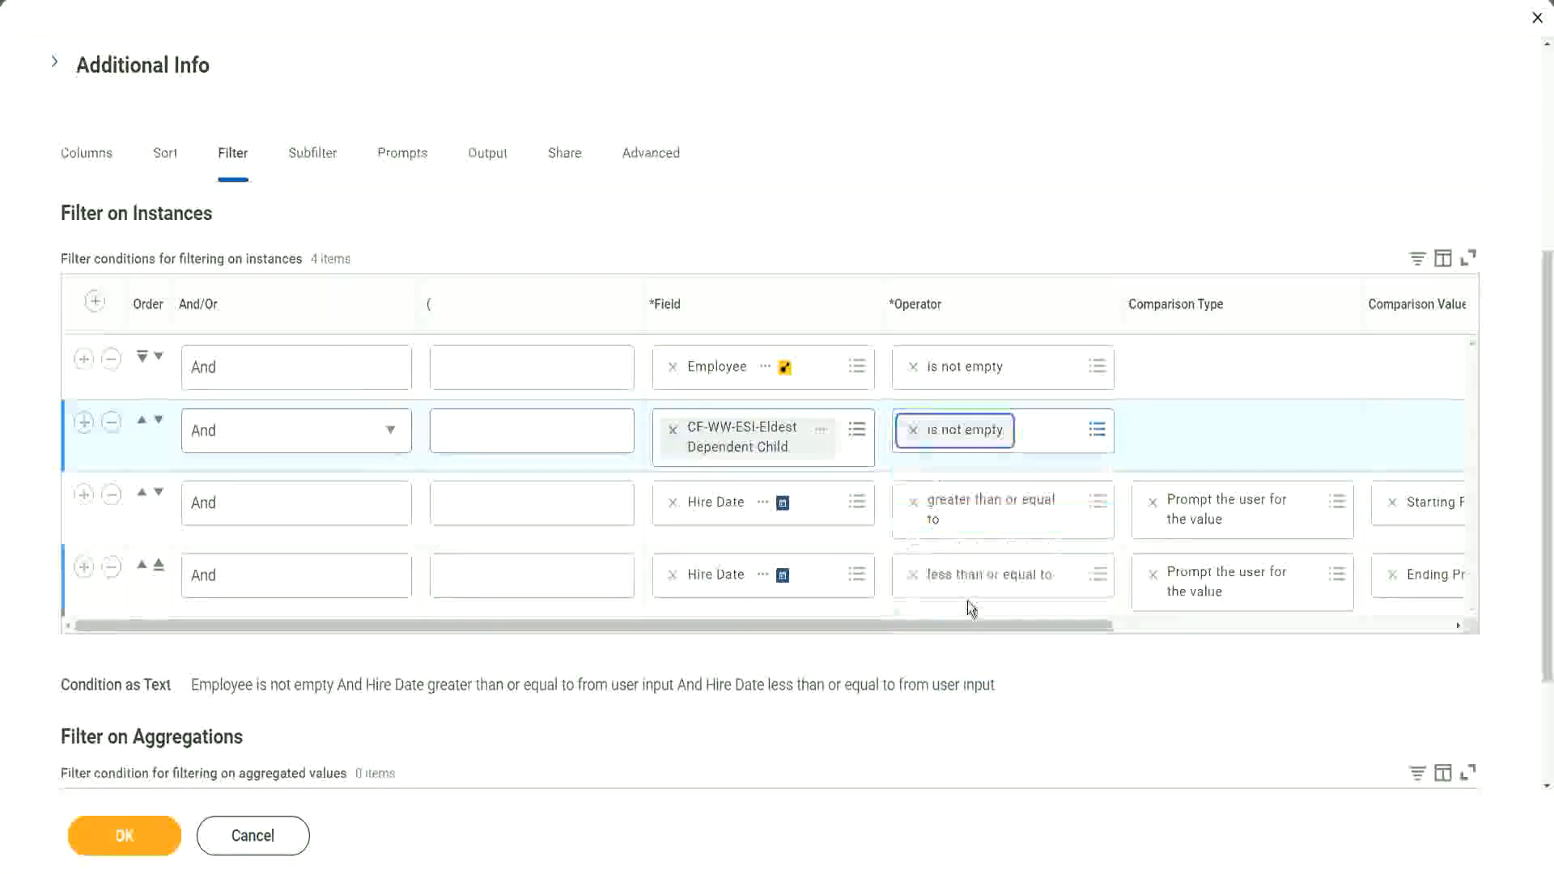
pyautogui.click(804, 247)
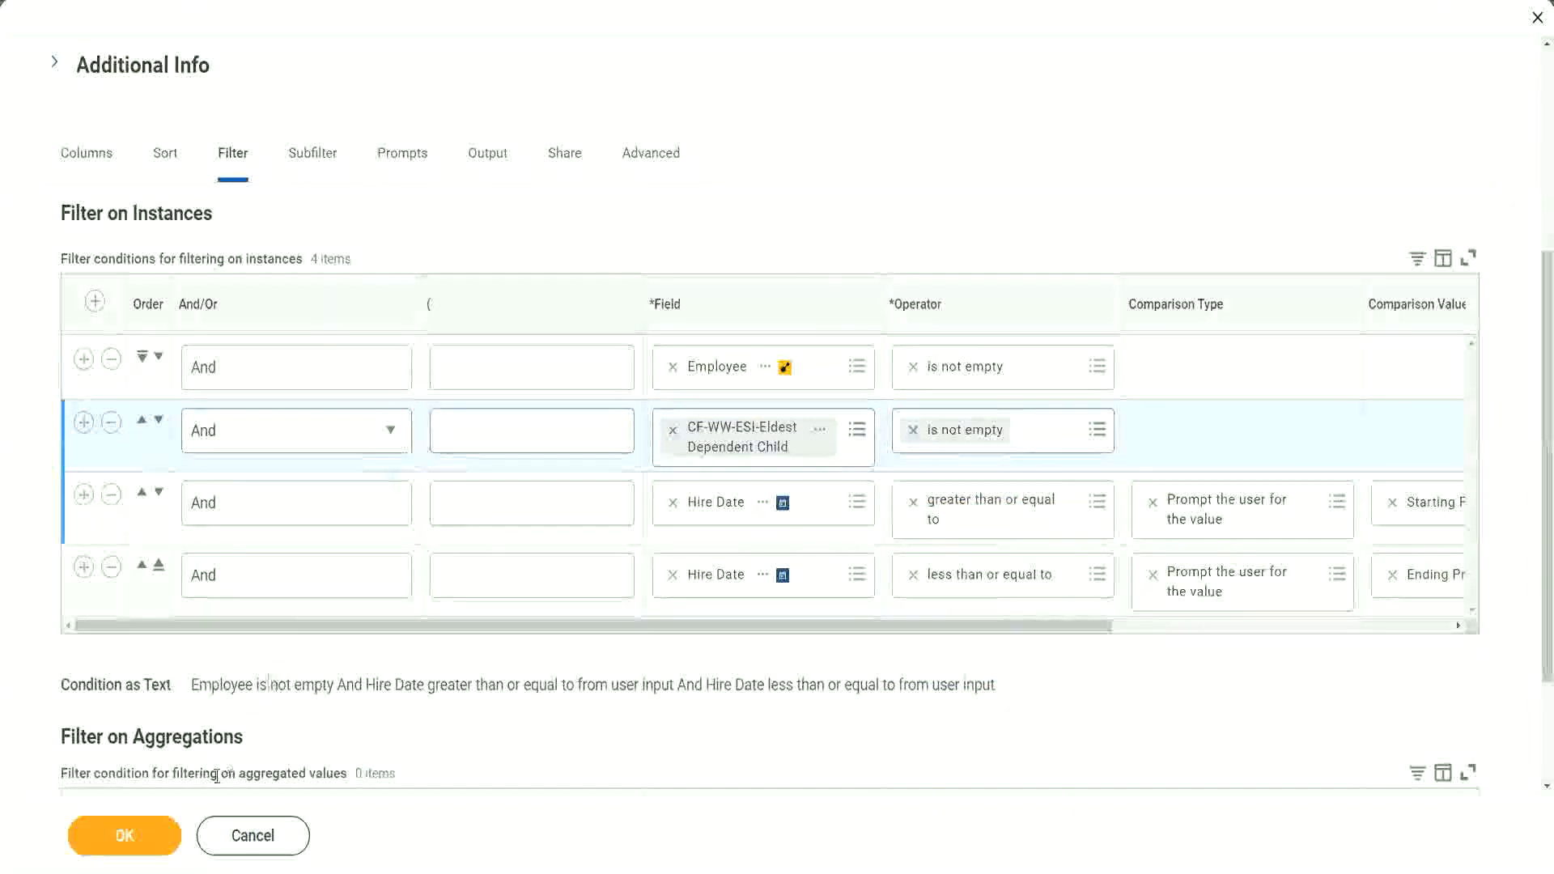
pyautogui.click(125, 836)
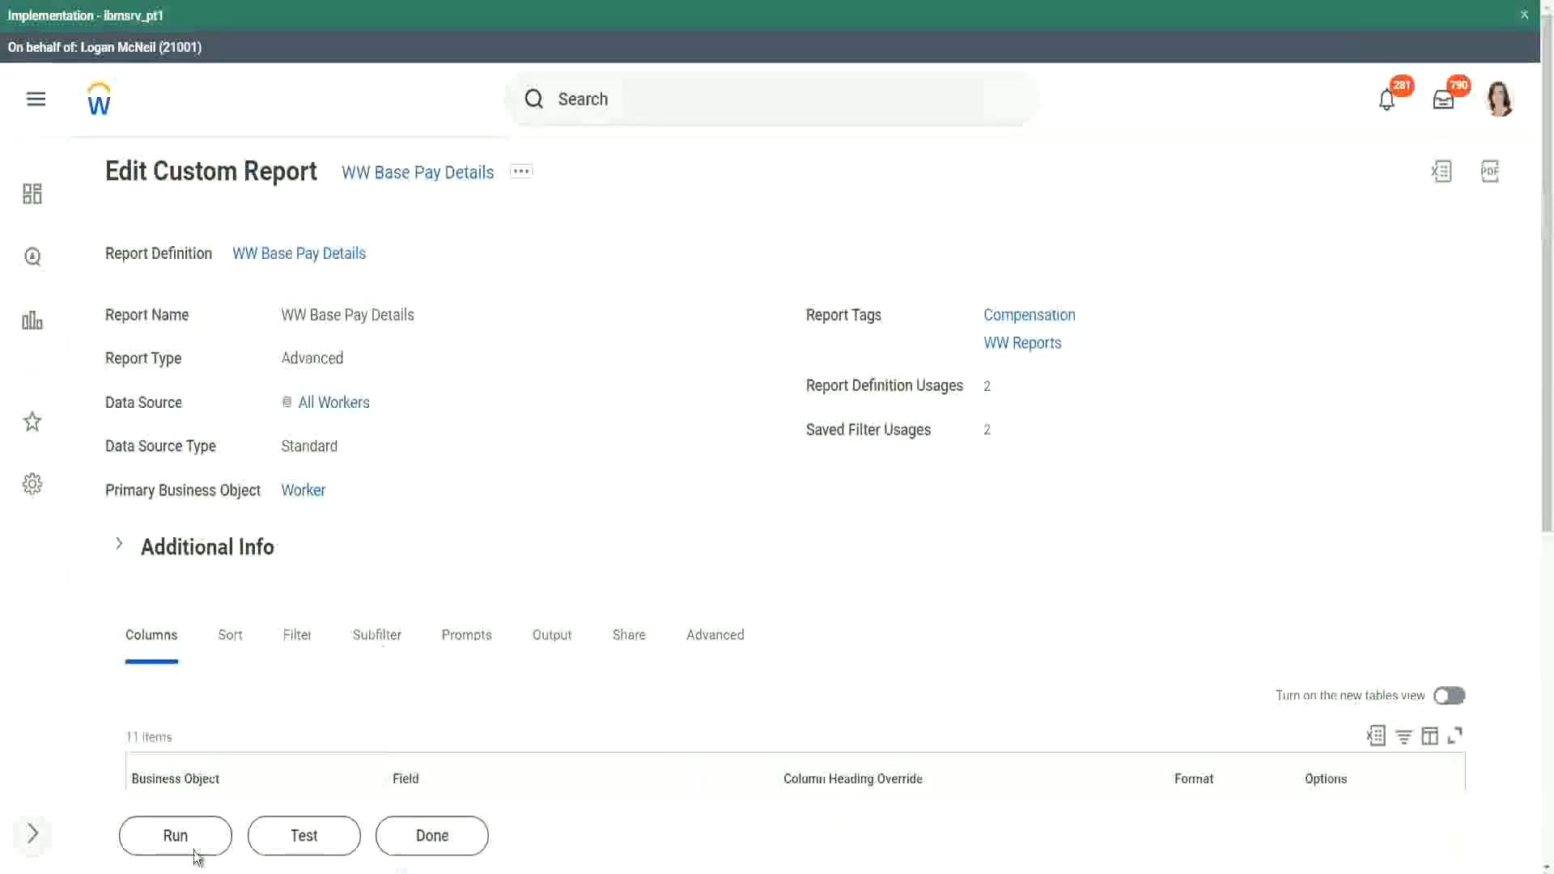
# Step: Run the report for hire dates from 01/01/2000 to 12/31/2000
pyautogui.click(177, 839)
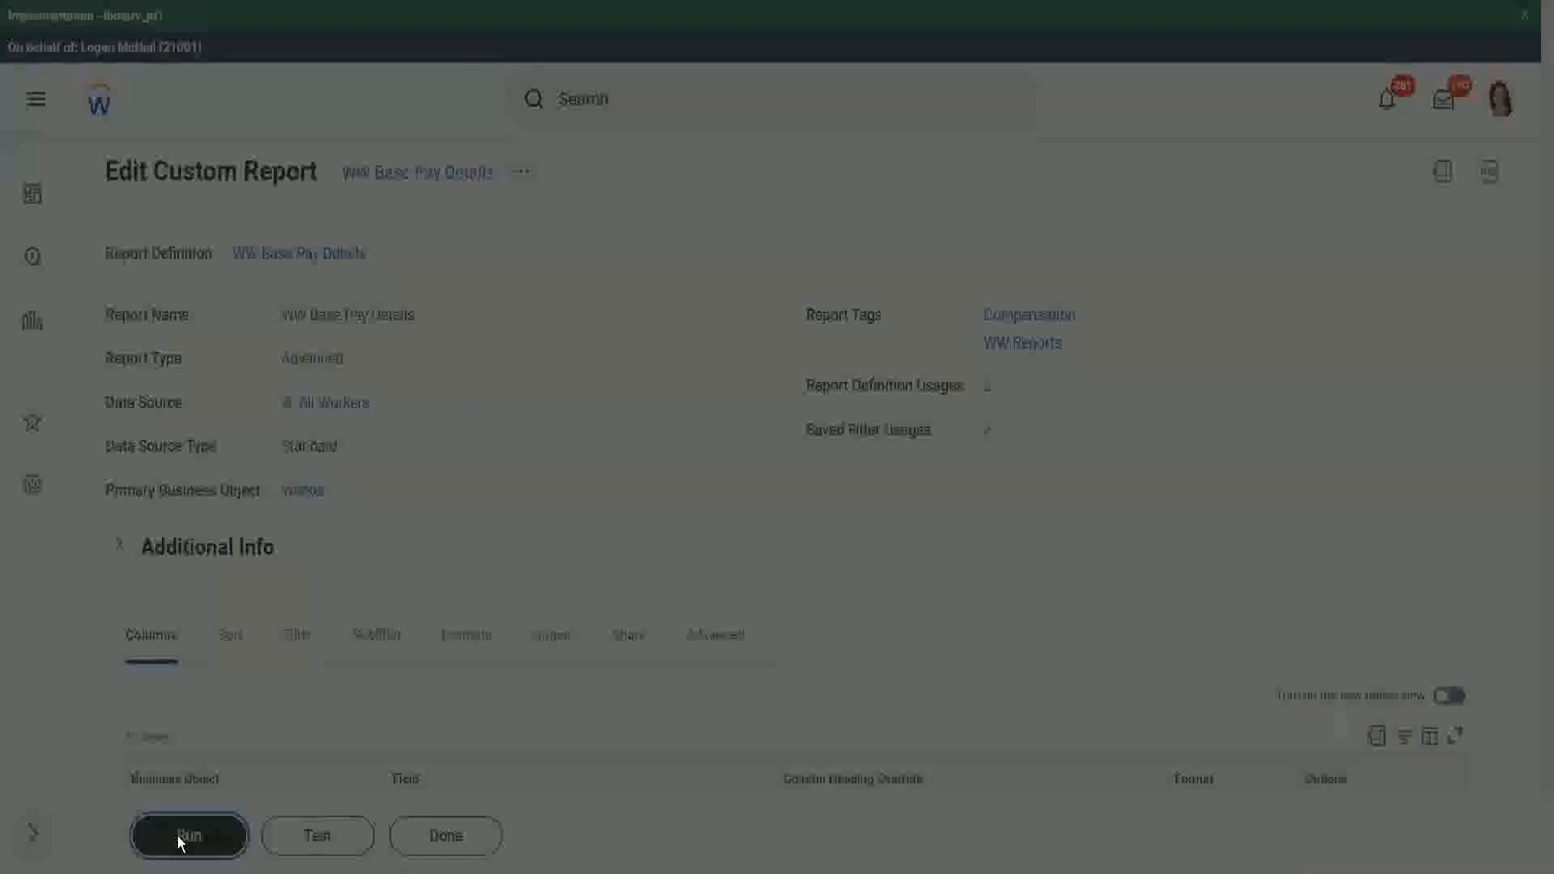
pyautogui.click(629, 291)
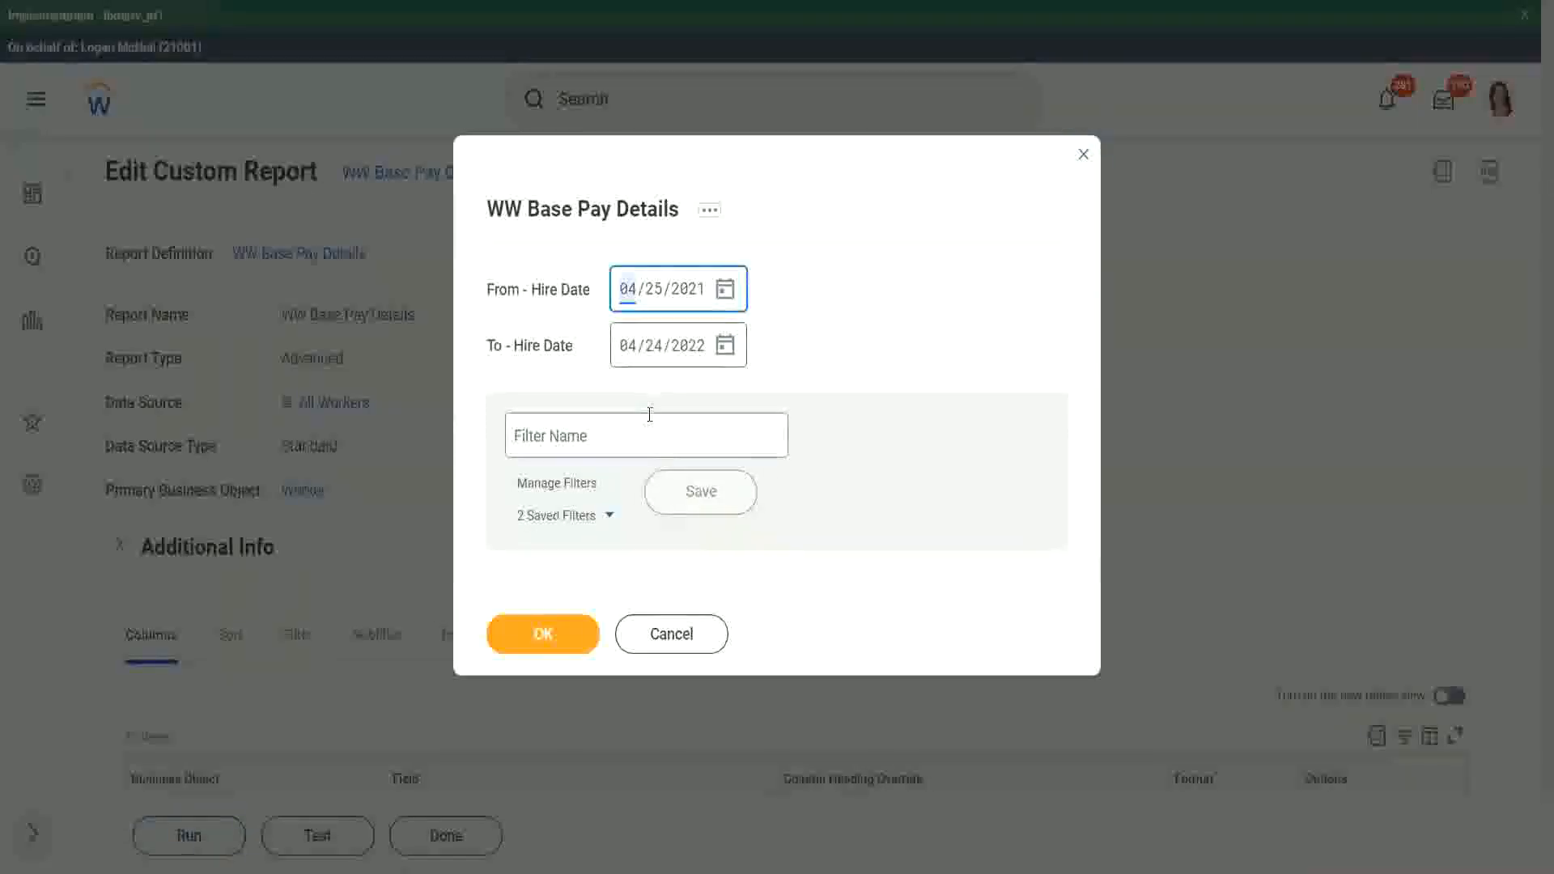
pyautogui.write('01/01/')
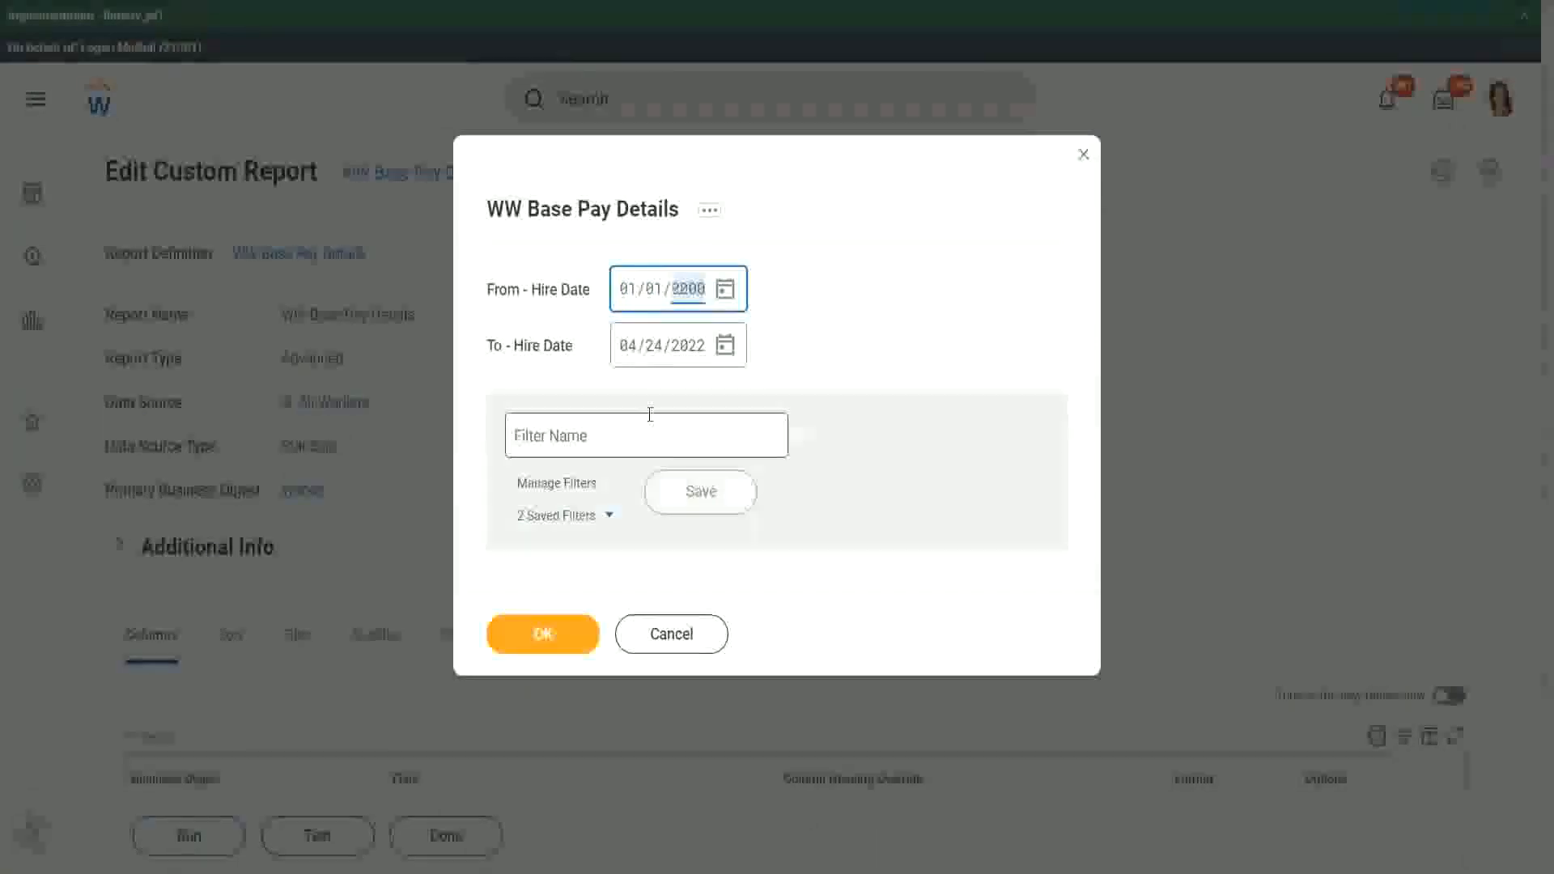
pyautogui.write('2000')
pyautogui.press('Tab')
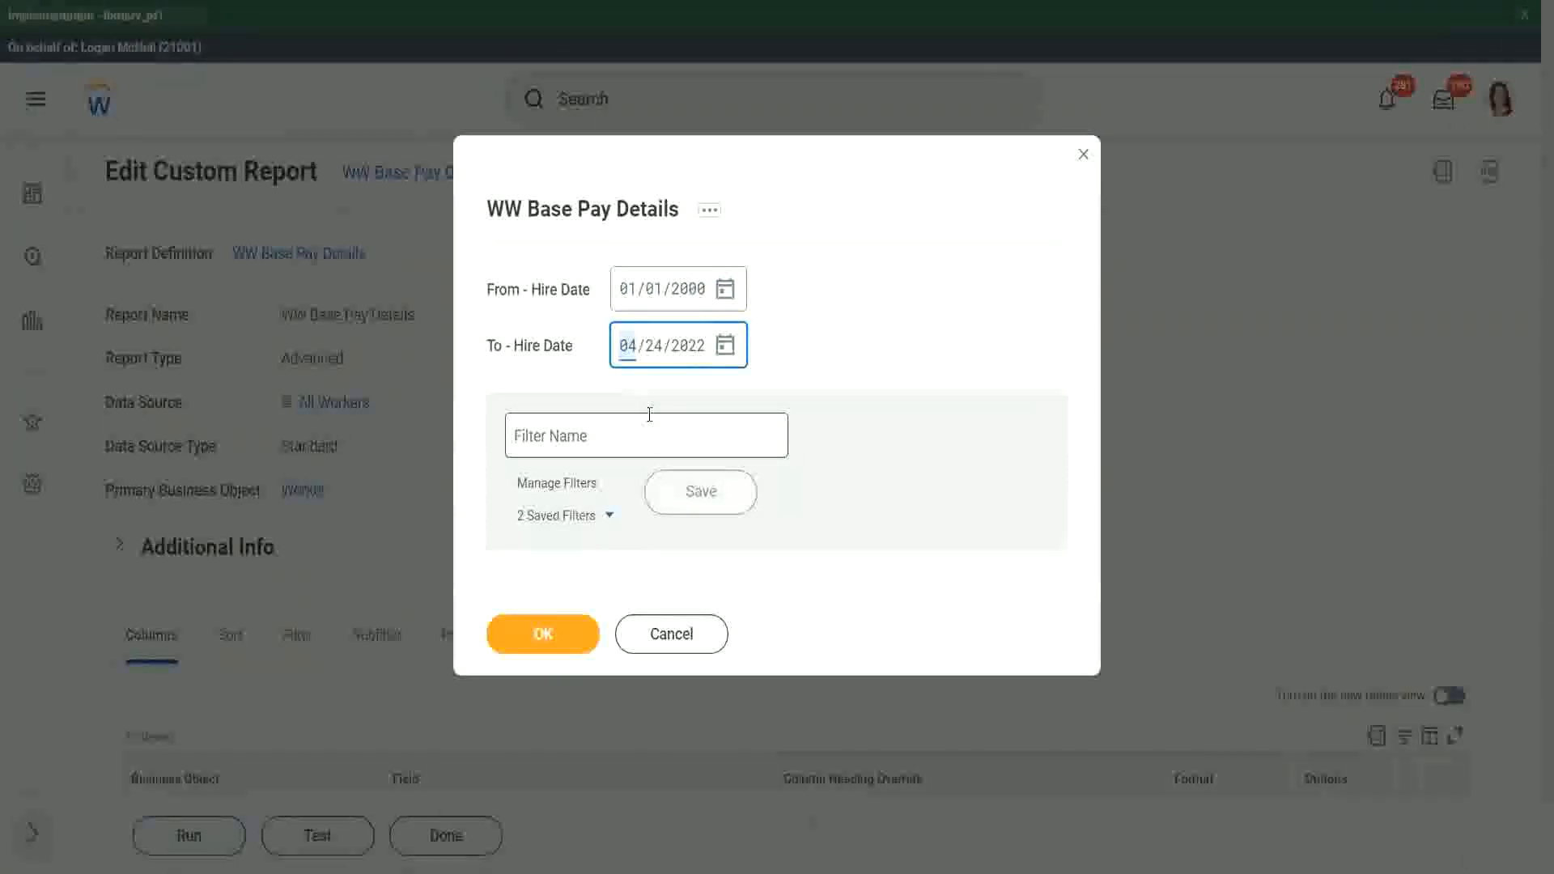
pyautogui.write('1231')
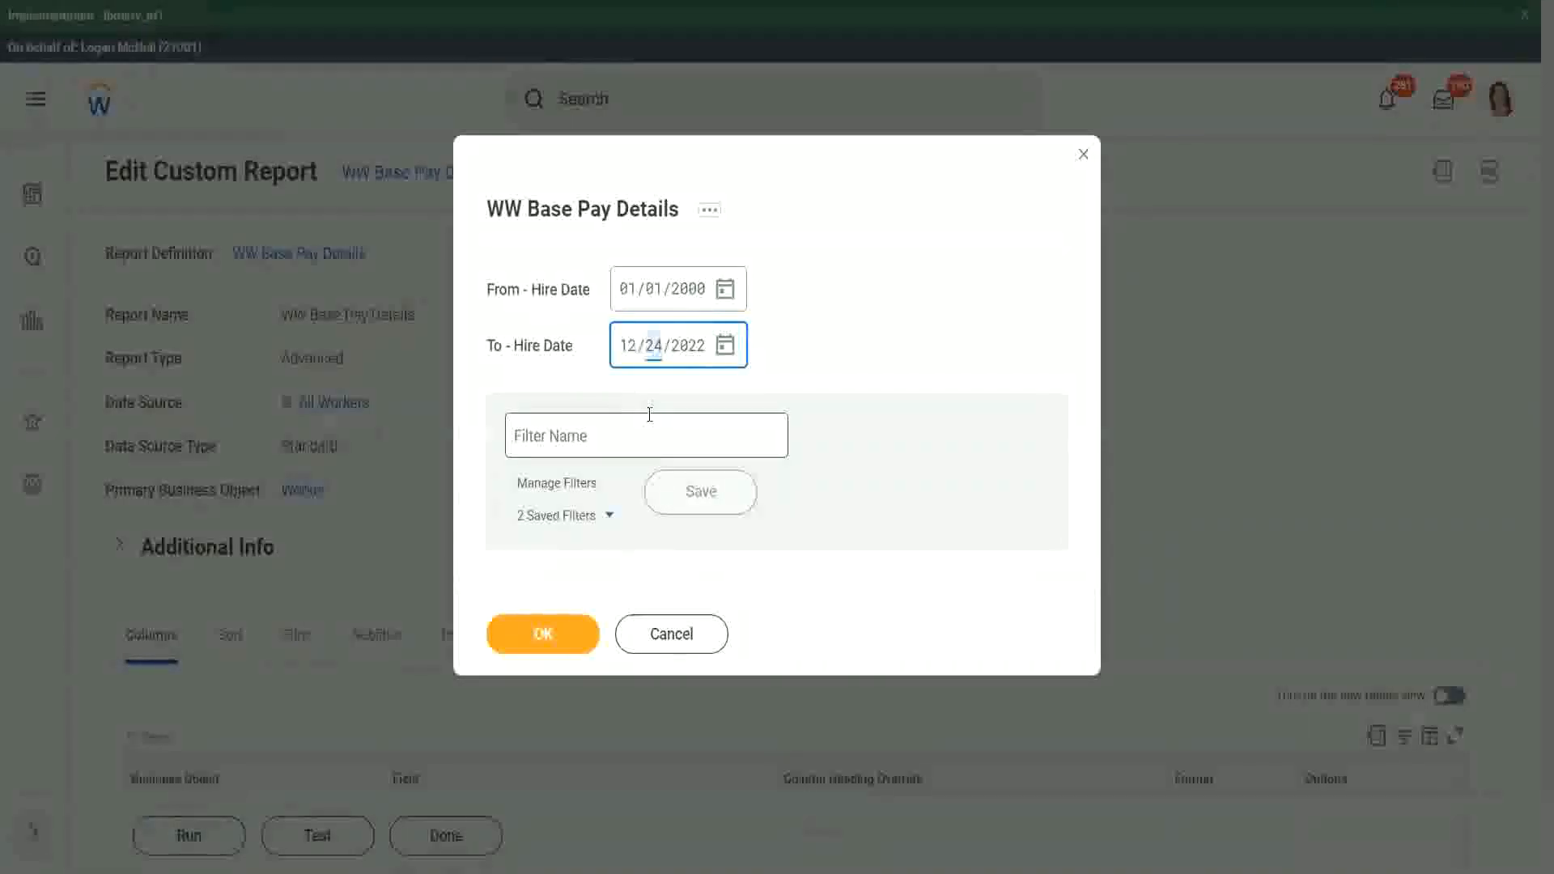
pyautogui.click(543, 630)
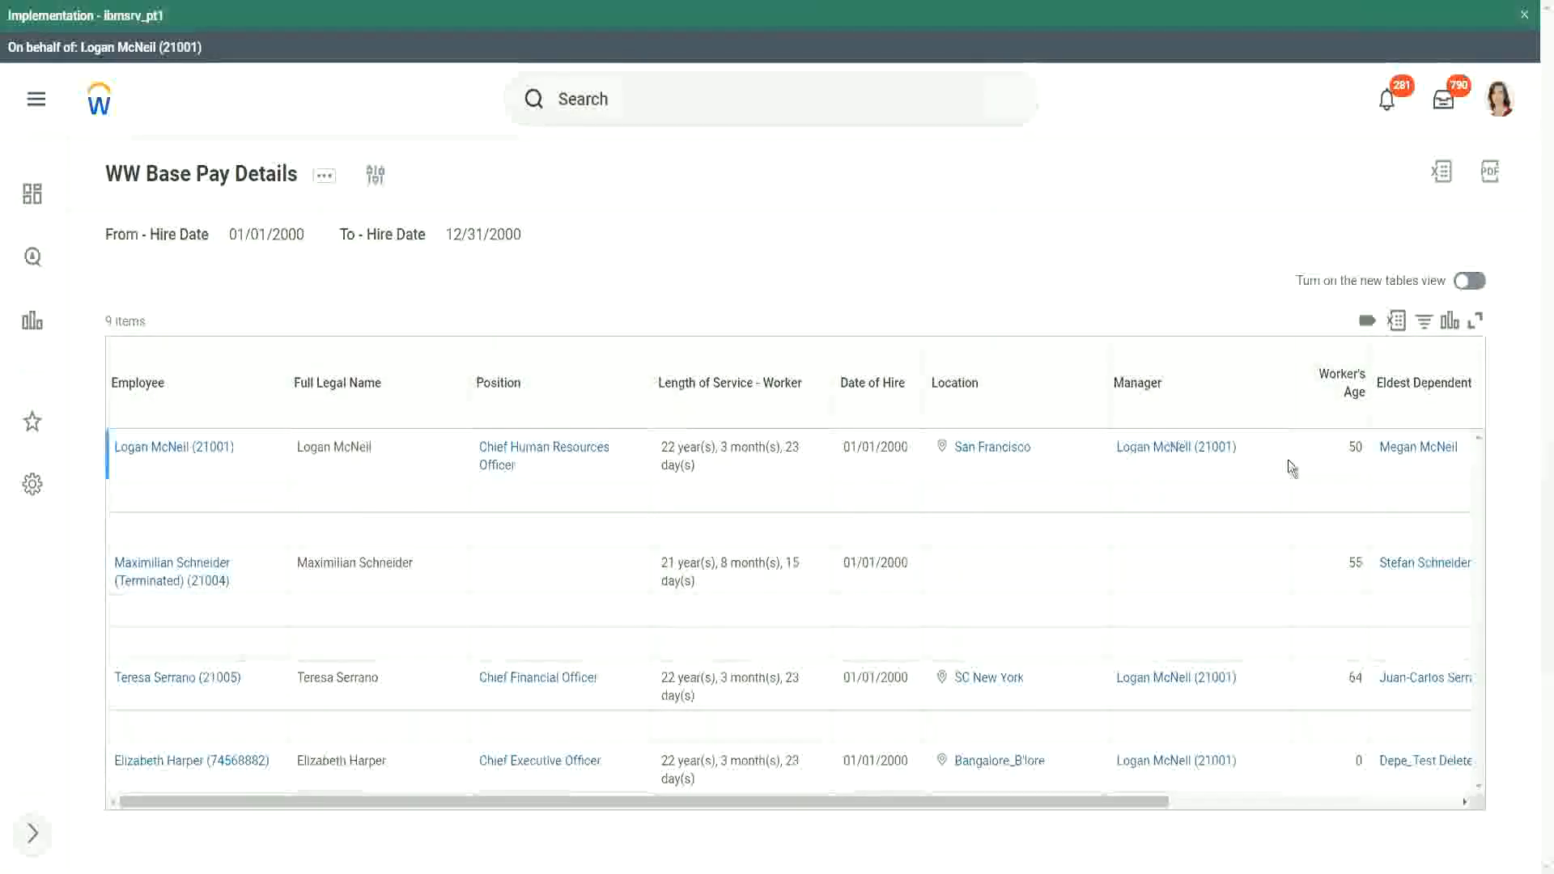
# Step: Check that every worker in the filtered report has an Eldest Dependent Child value matching the listed dependents
pyautogui.moveTo(1056, 801); pyautogui.dragTo(1348, 807)
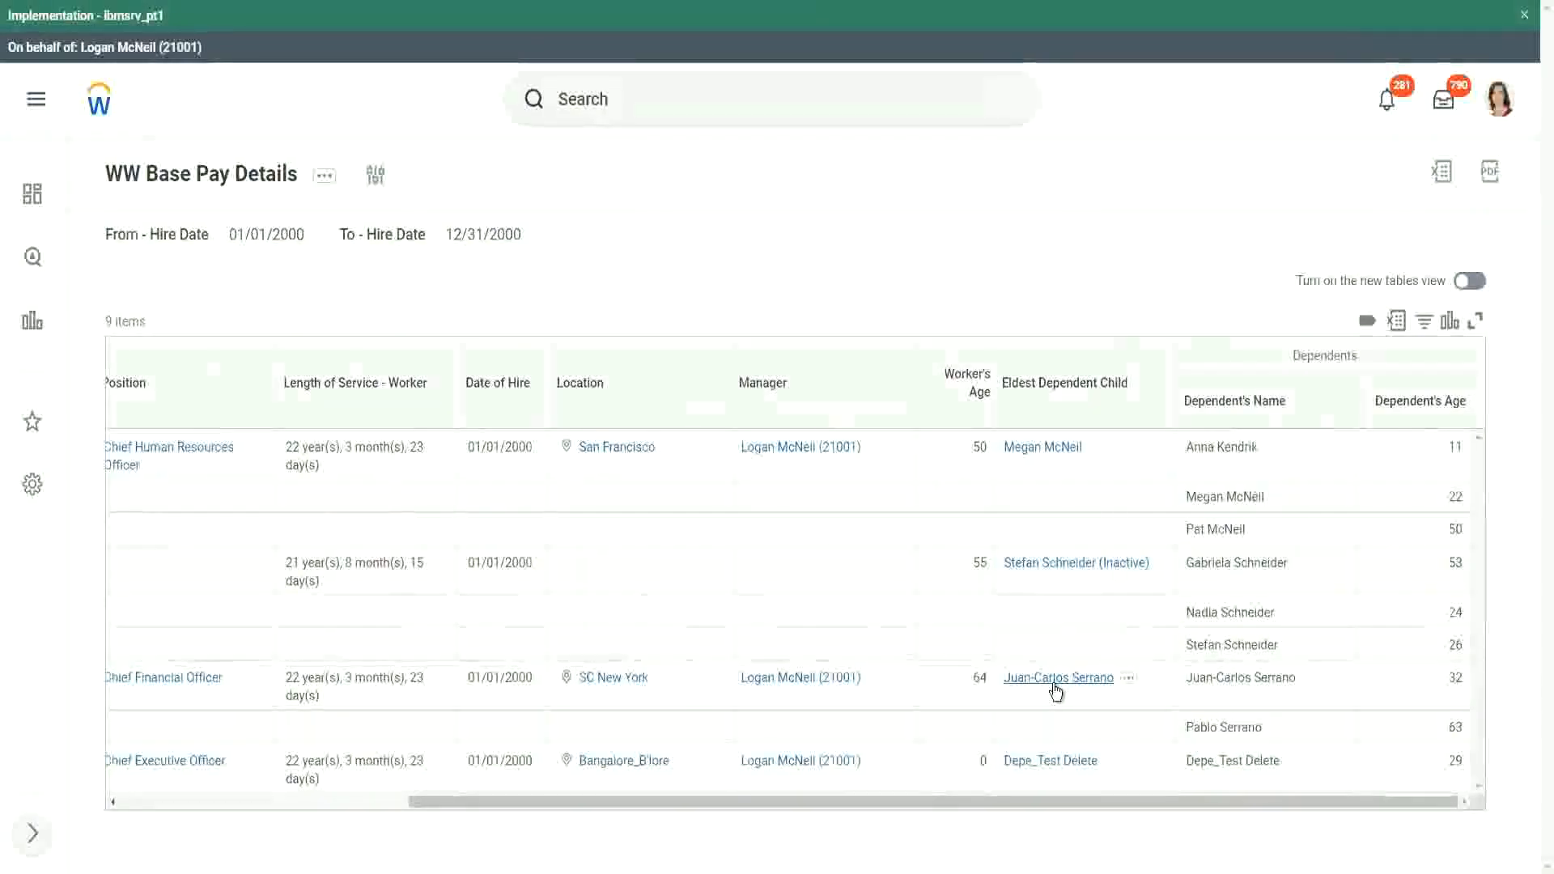
pyautogui.moveTo(858, 680)
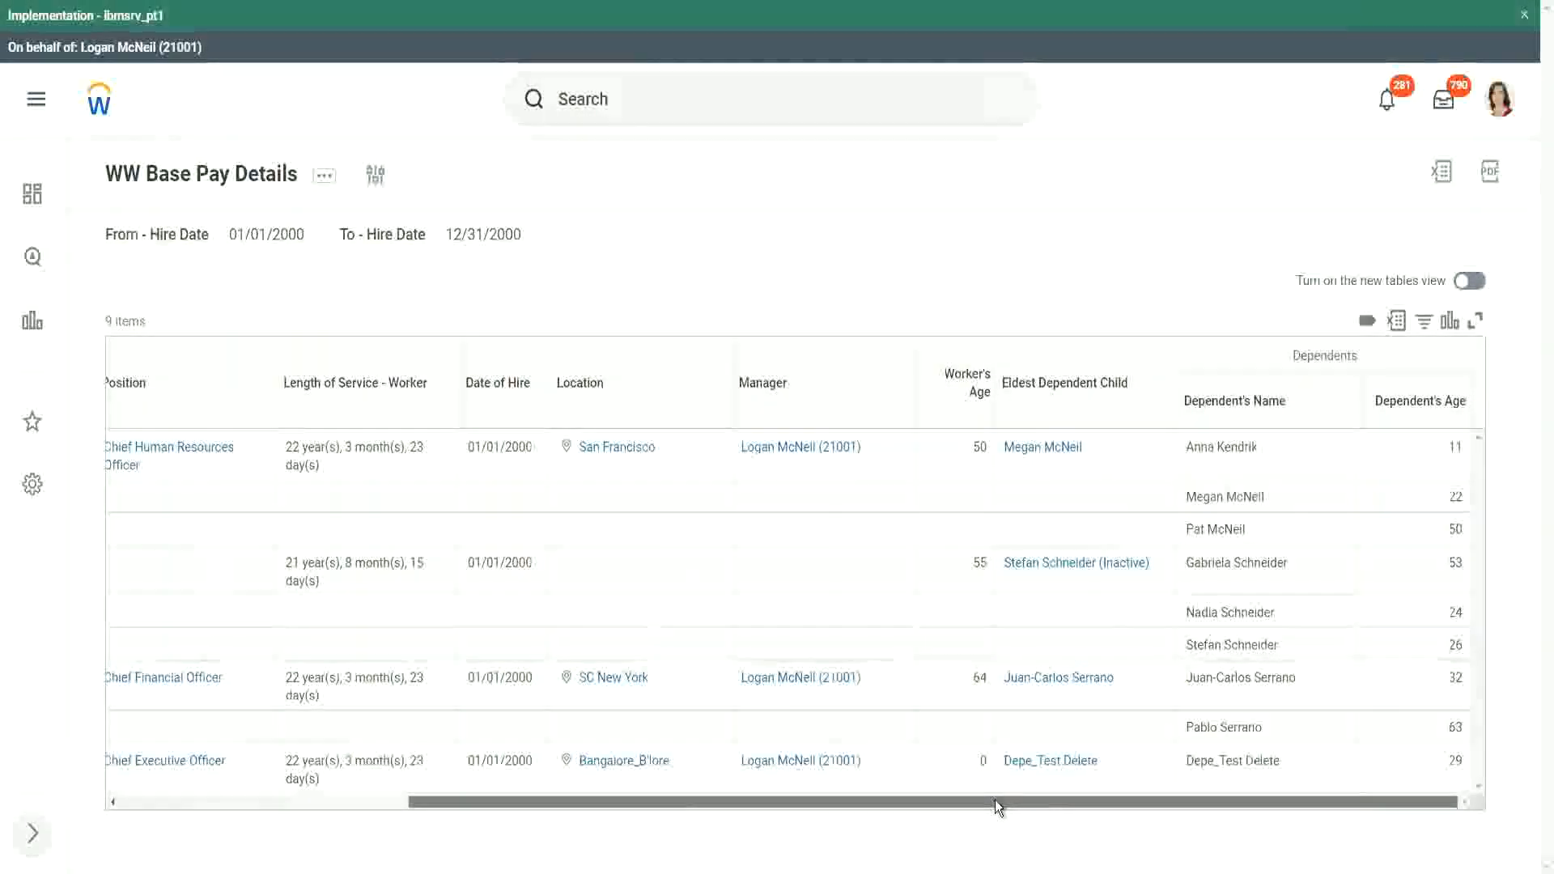
pyautogui.moveTo(994, 801); pyautogui.dragTo(642, 801)
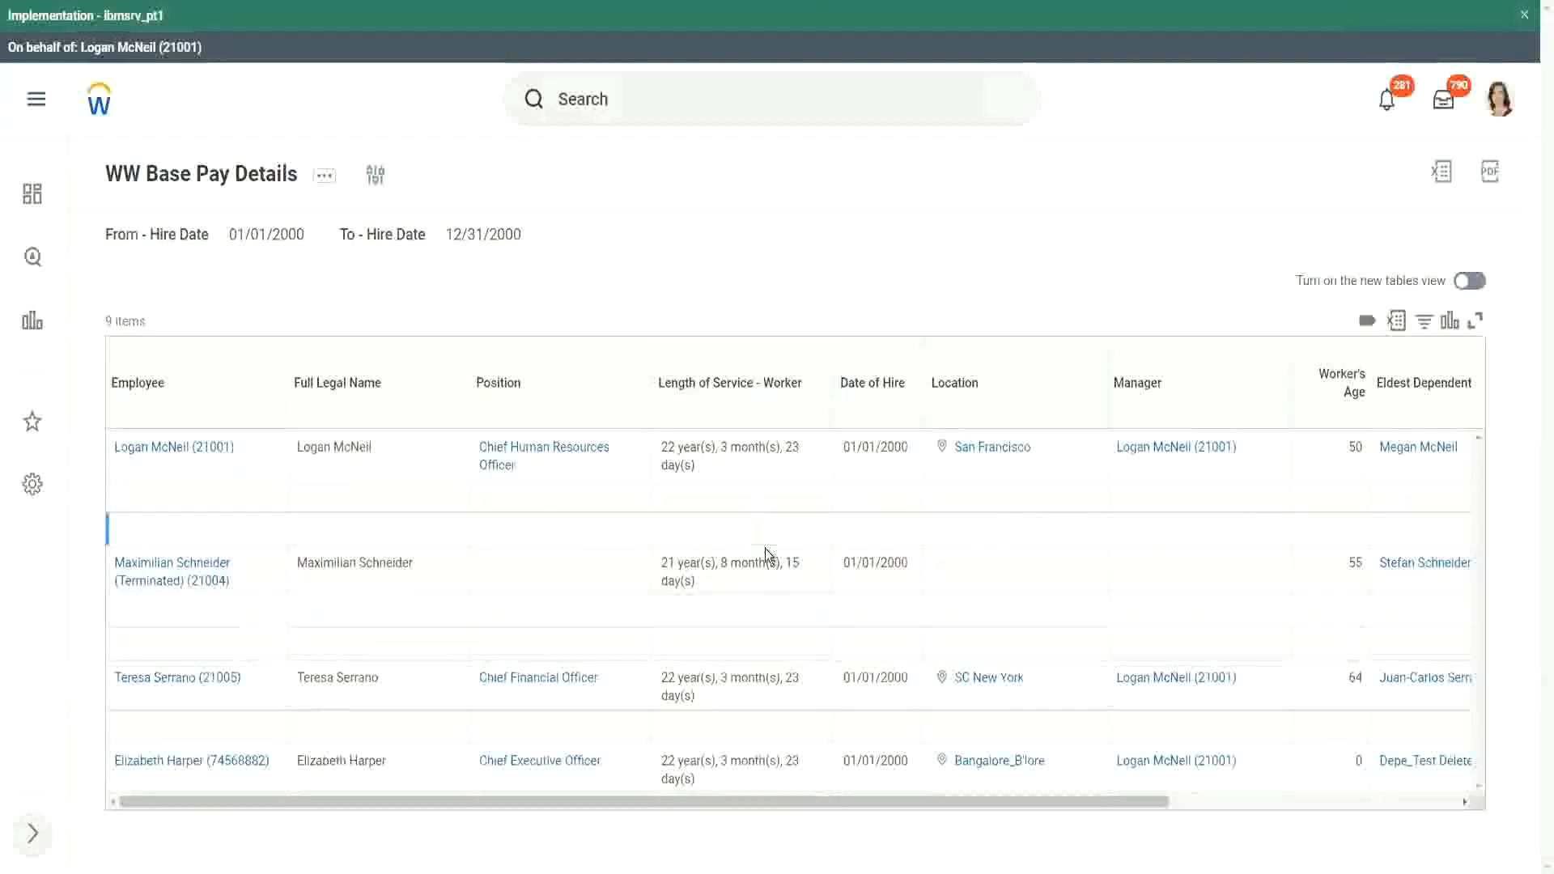
pyautogui.moveTo(709, 804); pyautogui.dragTo(976, 803)
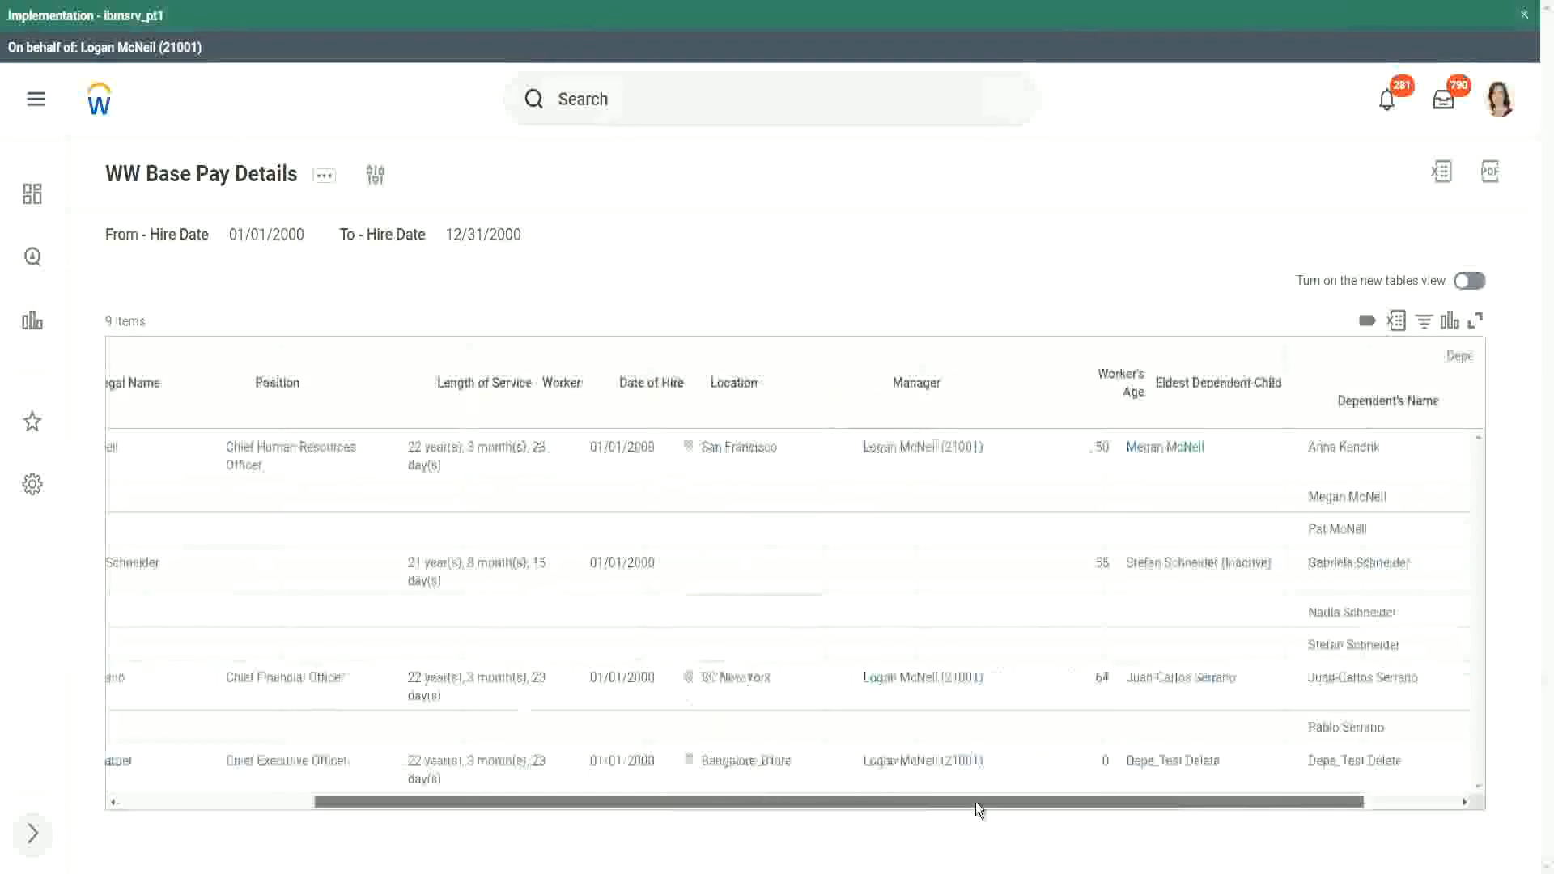
pyautogui.moveTo(1076, 458)
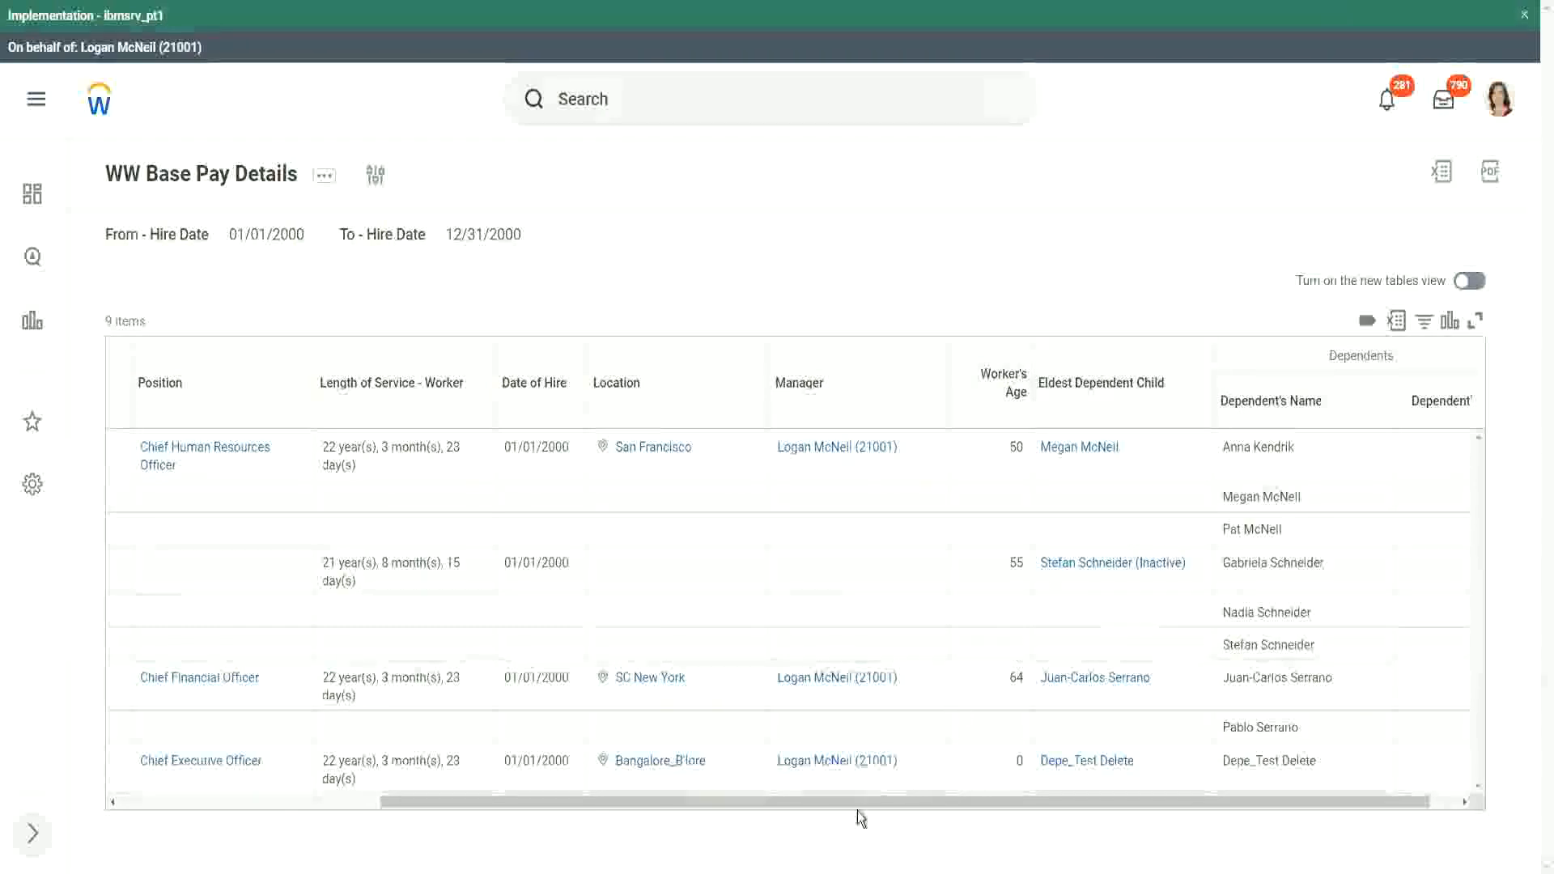
pyautogui.moveTo(857, 811); pyautogui.dragTo(410, 814)
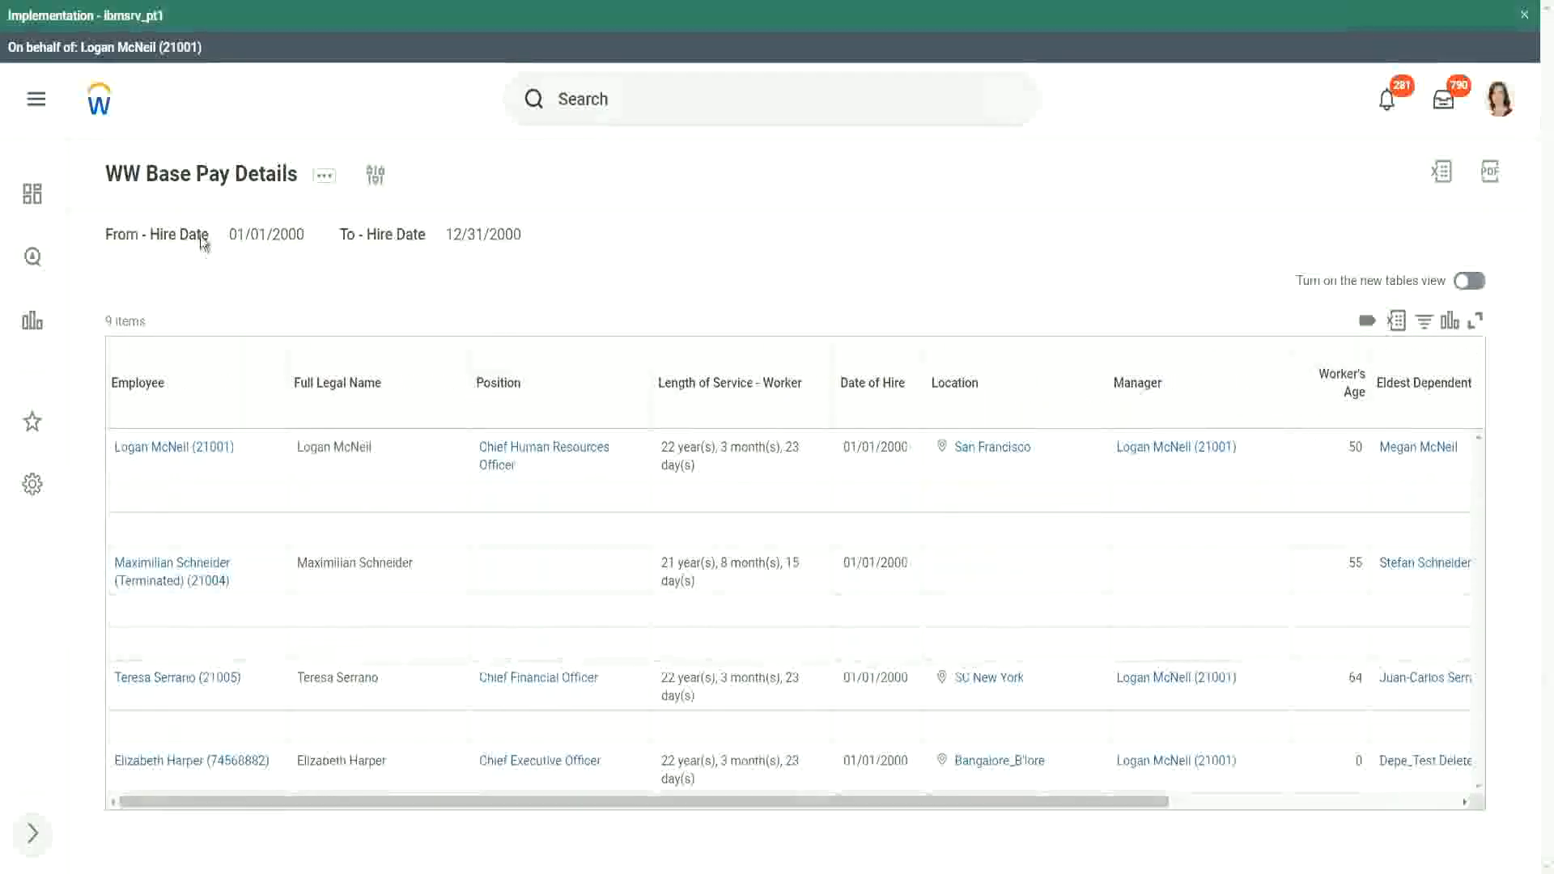
# Step: Go to the Extract Single Instance save confirmation and copy the calculated field's name, CF-WW-ESI-Eldest Dependent Child
pyautogui.click(208, 186)
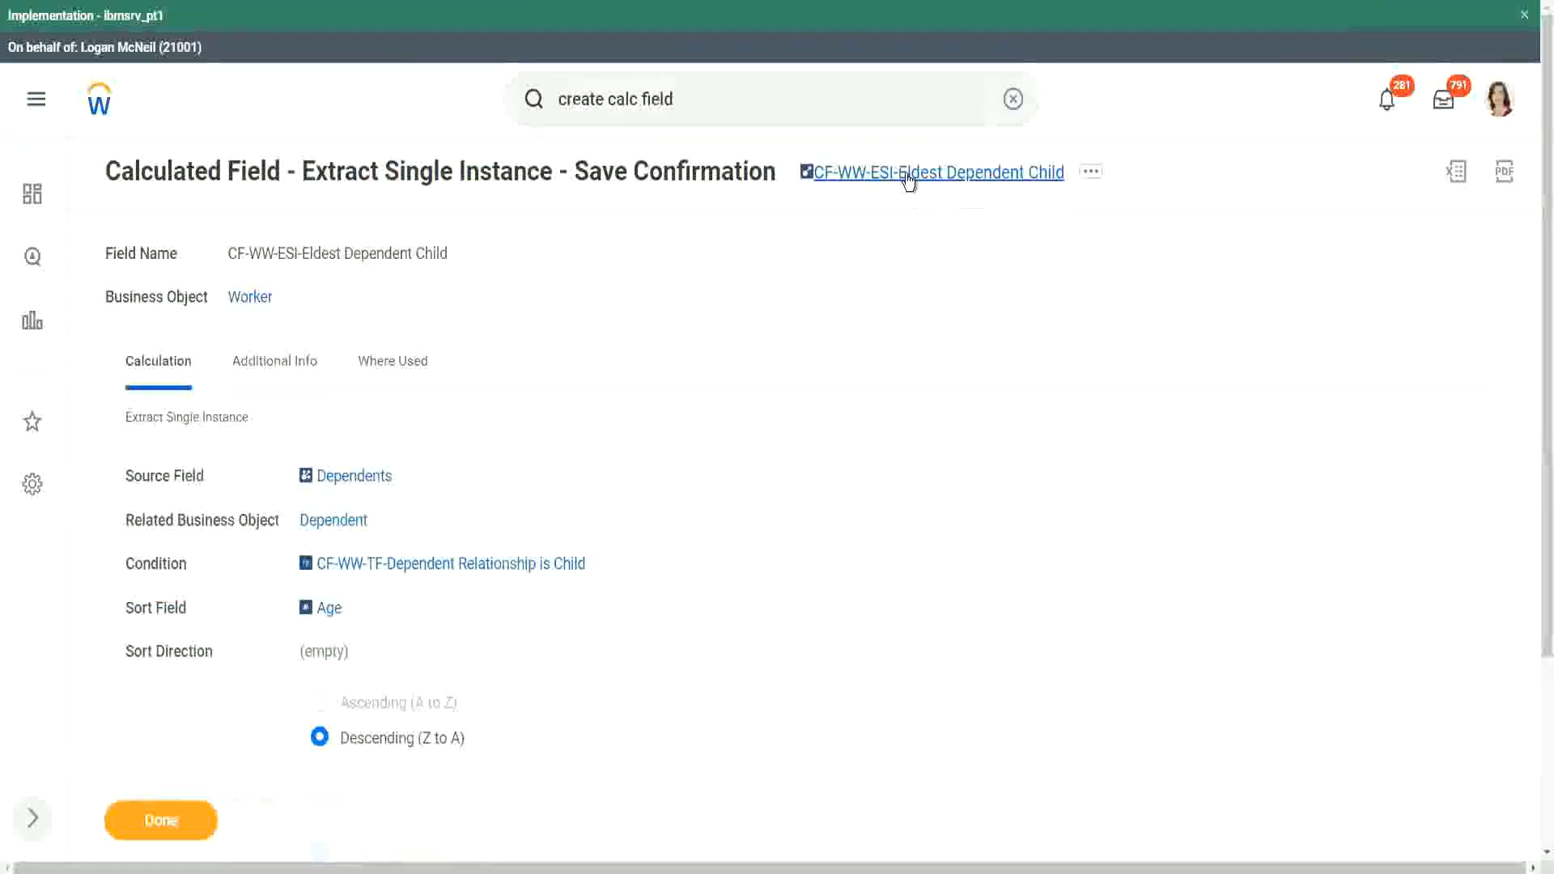
pyautogui.rightClick(908, 181)
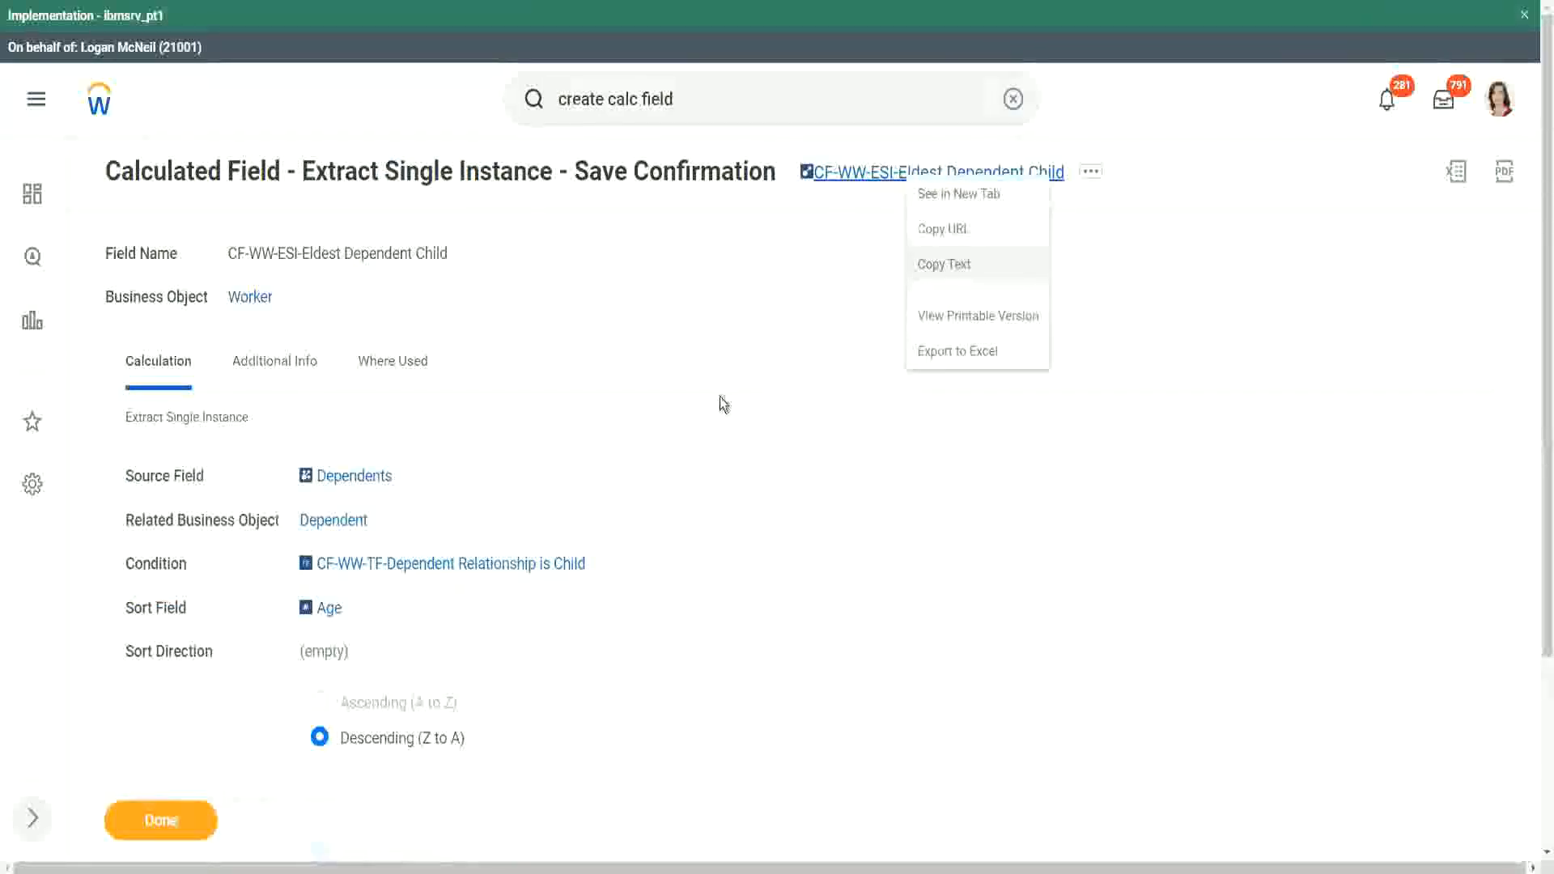
pyautogui.click(972, 265)
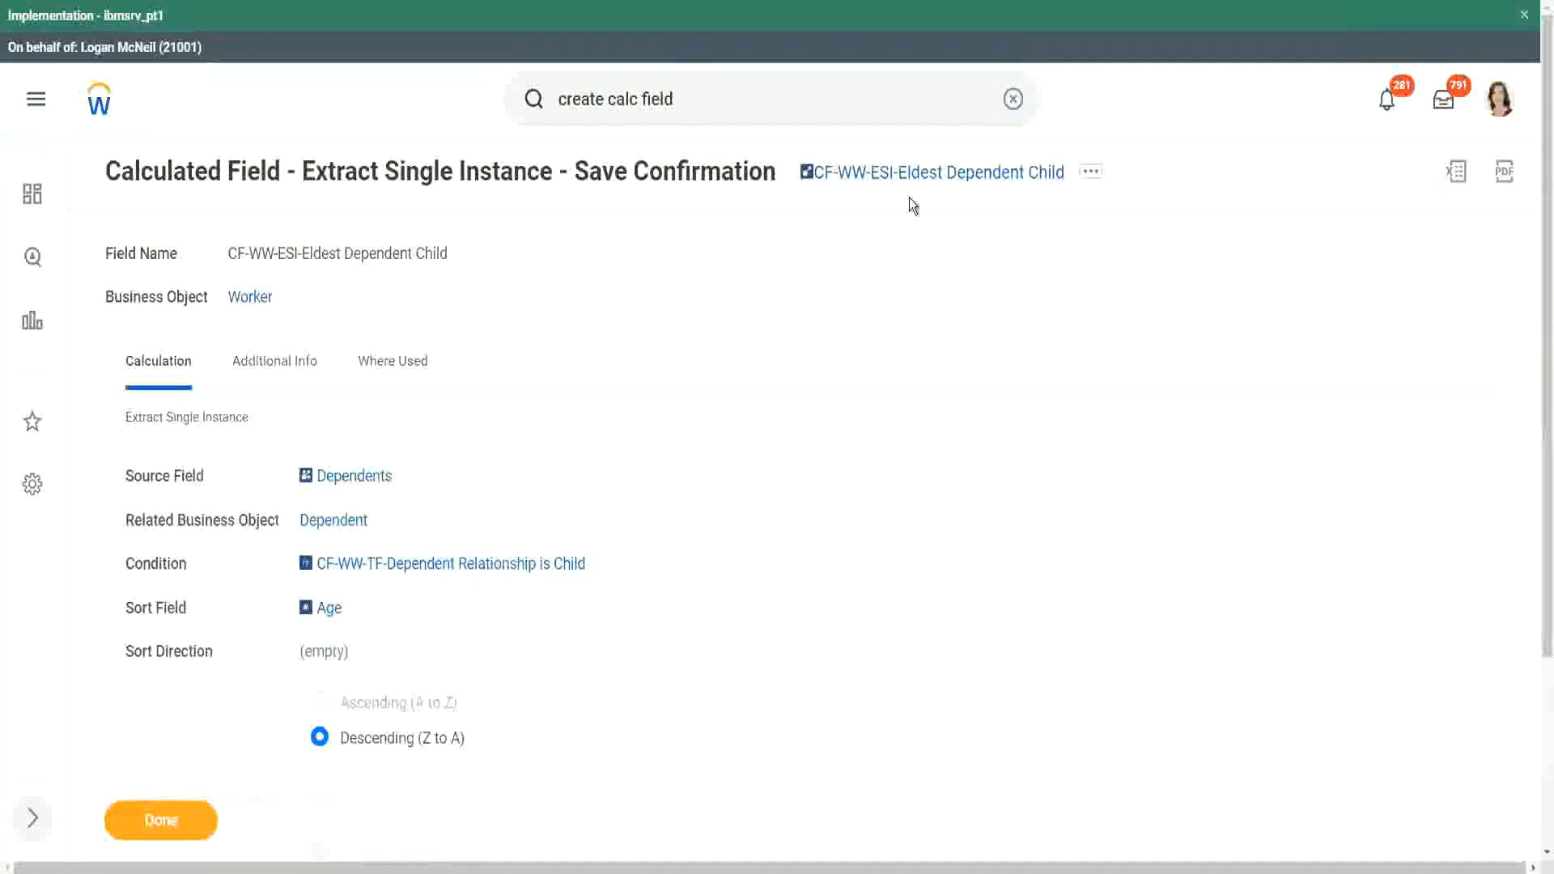
# Step: Start the Create Calculated Field task and name the new field CF-WW-LRV-Age of the Eldest Dependent Child
pyautogui.click(699, 103)
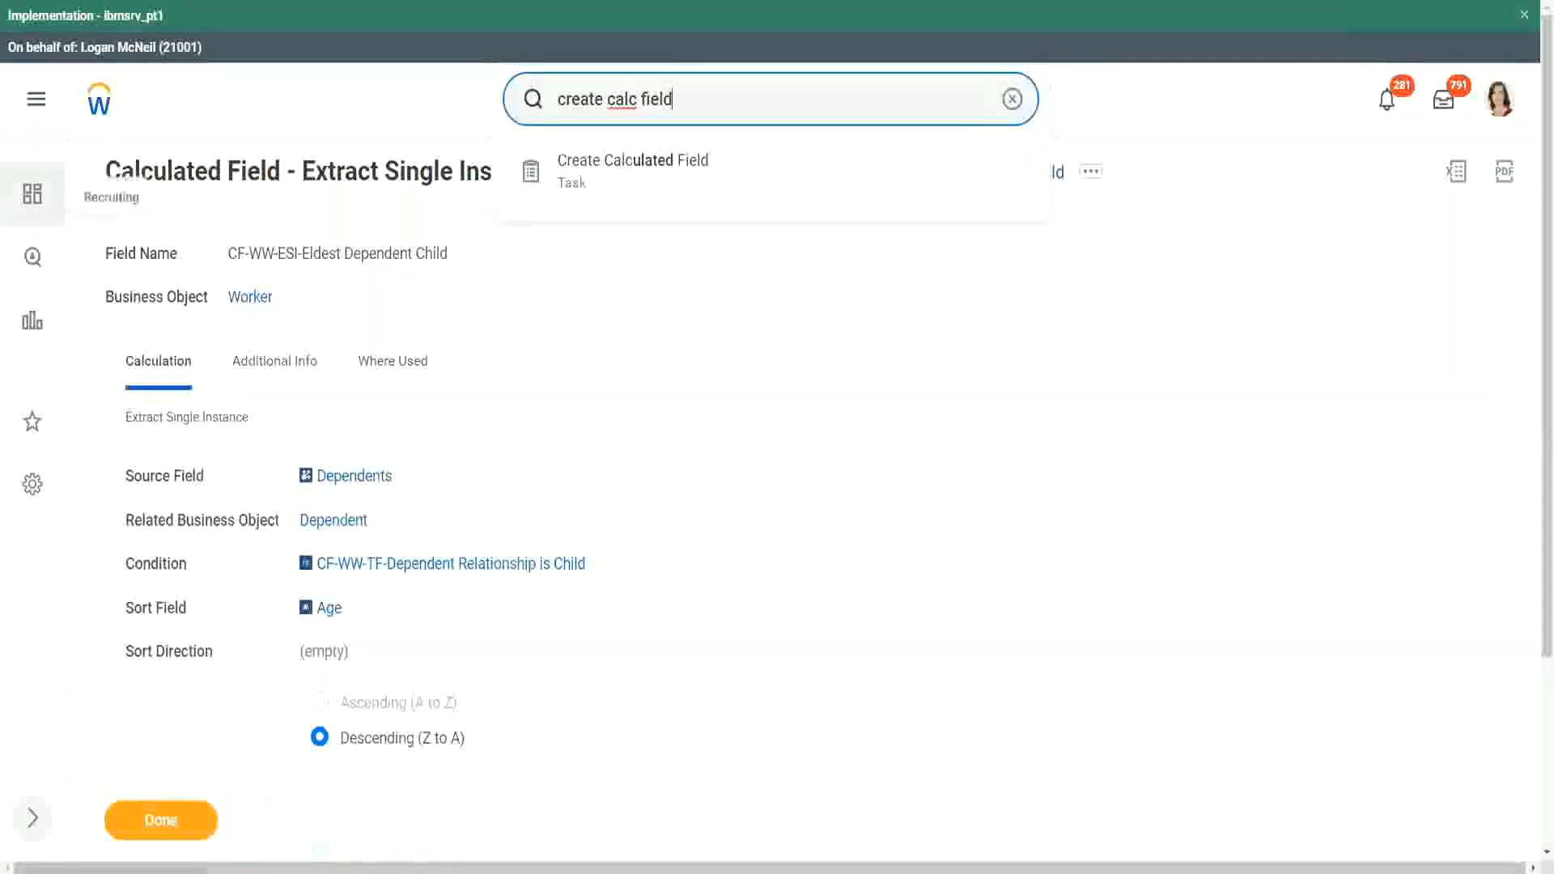
pyautogui.click(642, 164)
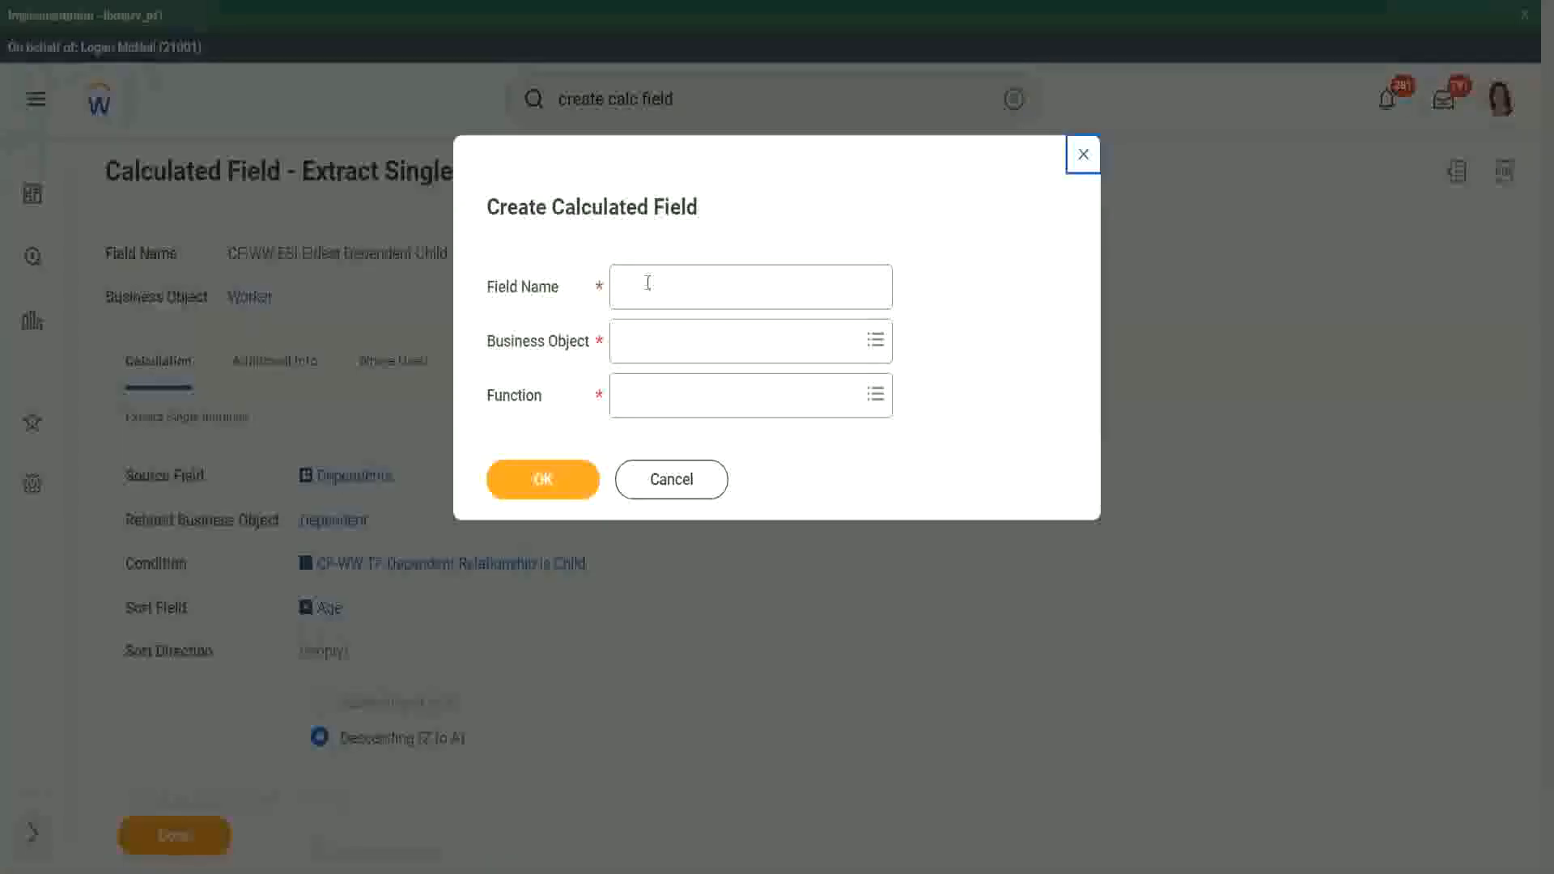
pyautogui.click(647, 282)
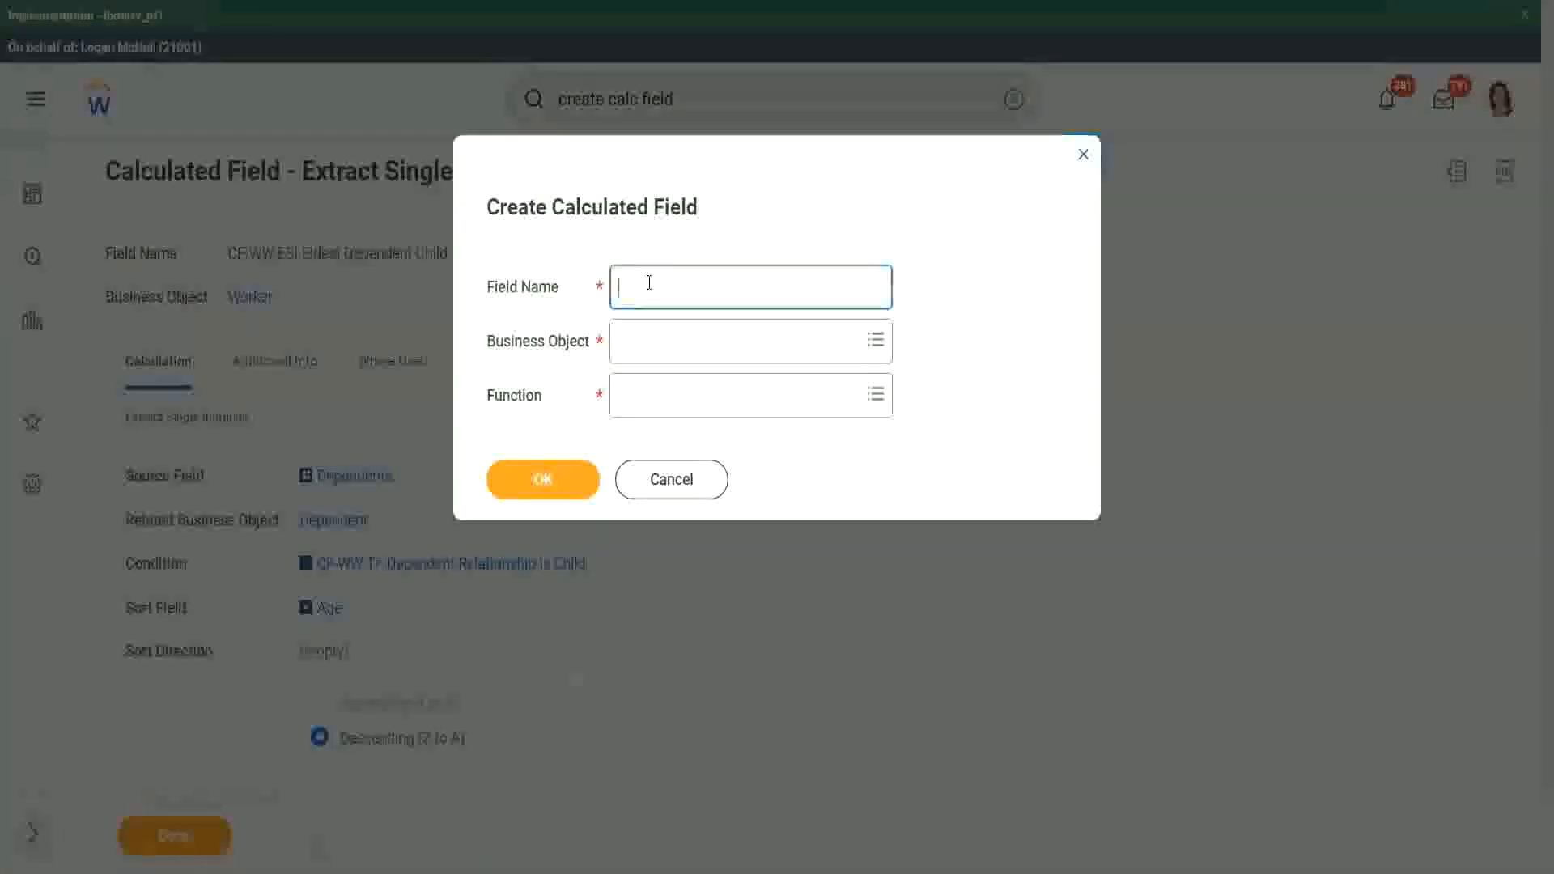
pyautogui.write('CF-WW-ESI-Eldest Dependent Child')
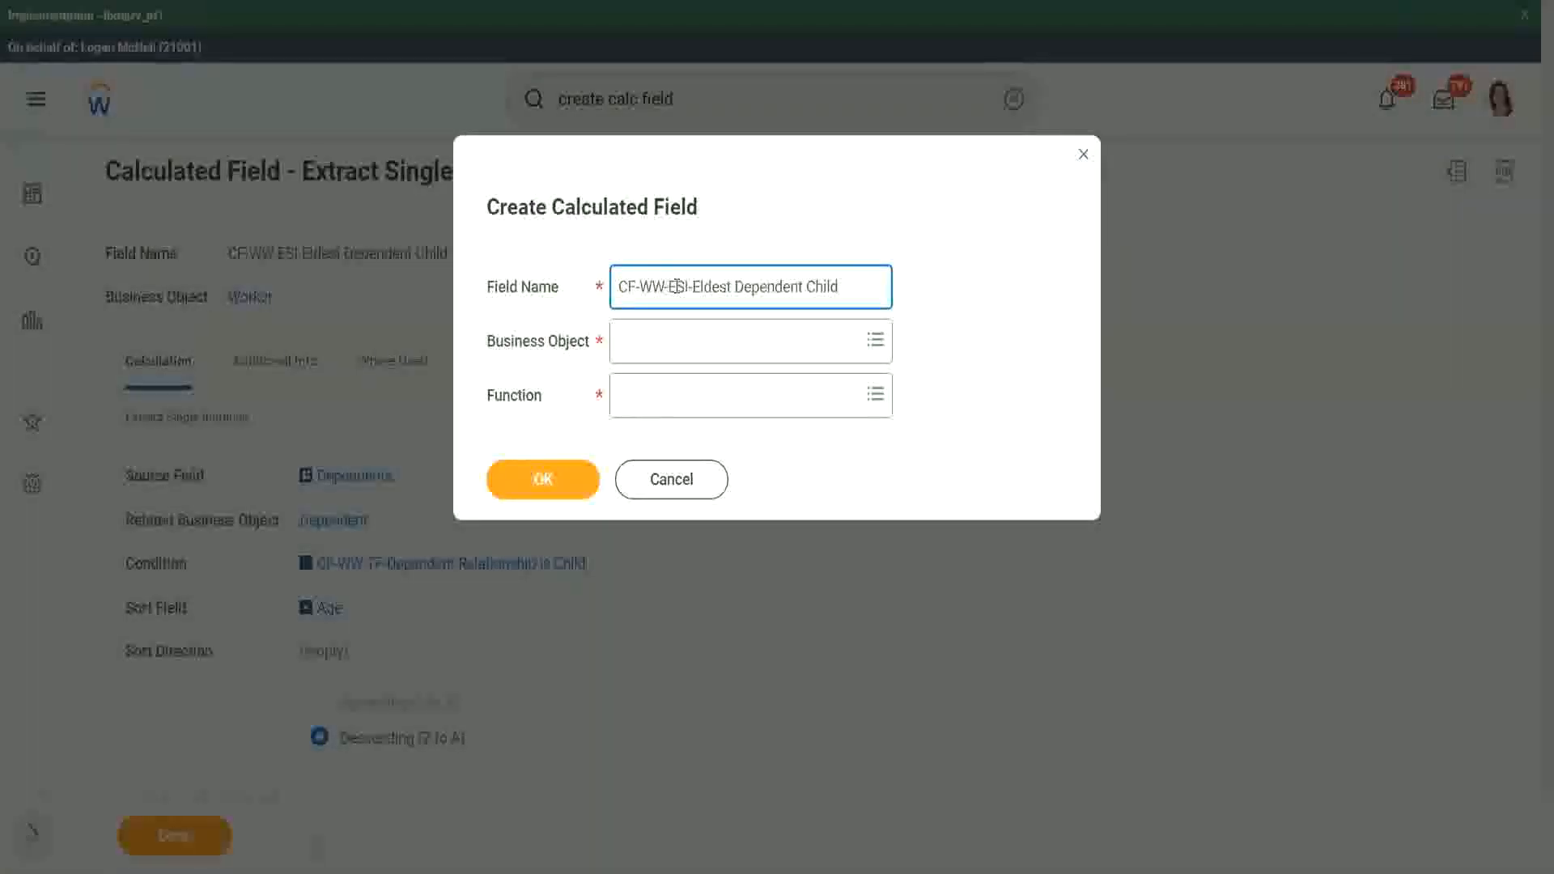
pyautogui.doubleClick(678, 287)
pyautogui.write('LRV-')
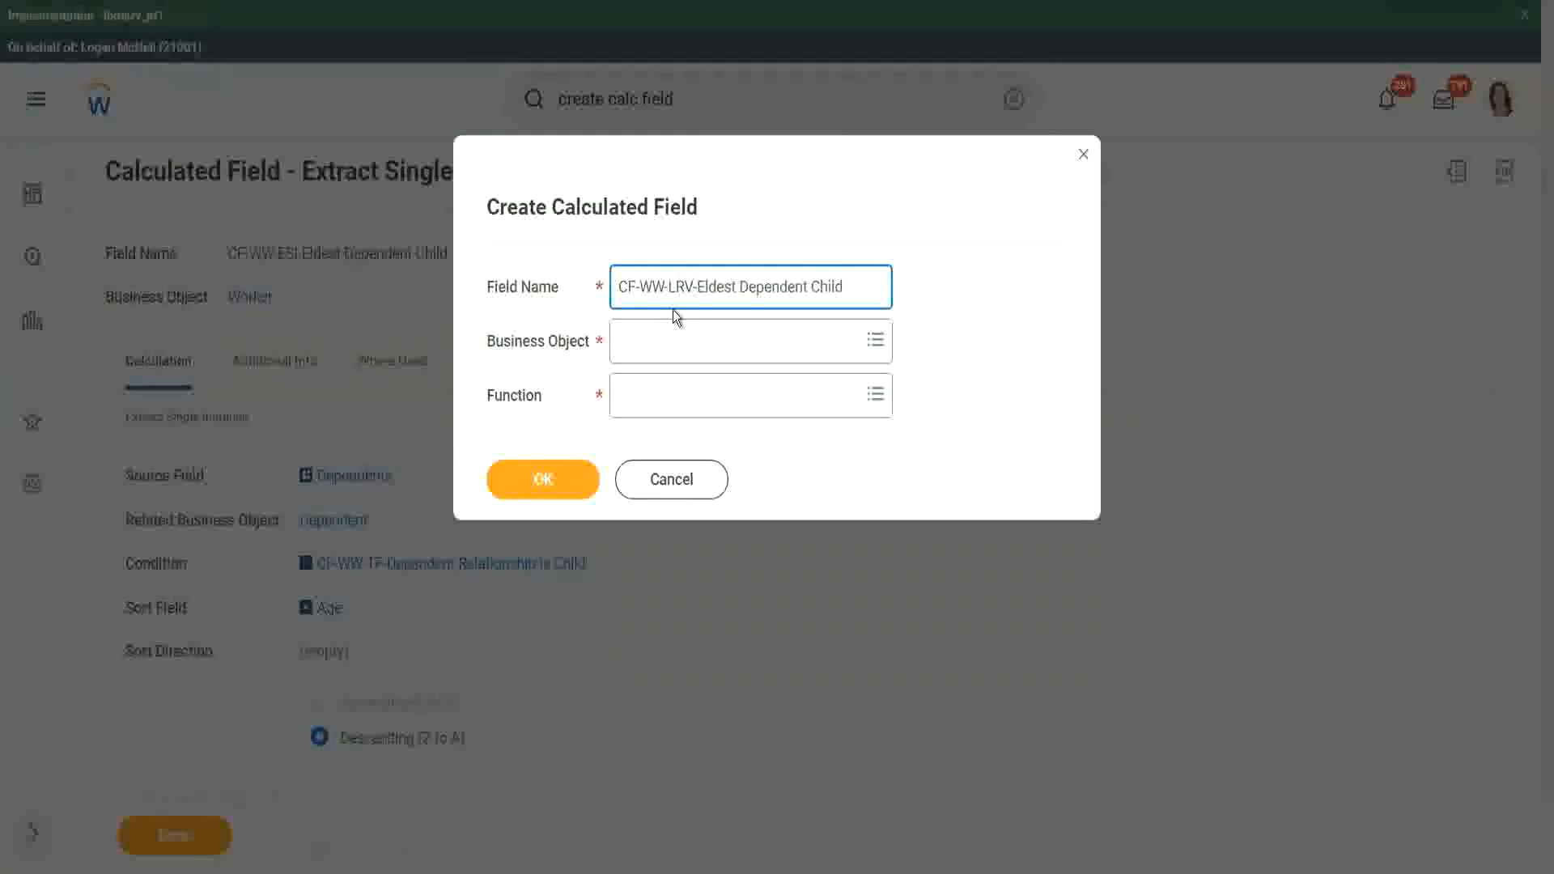
pyautogui.write('Age of ')
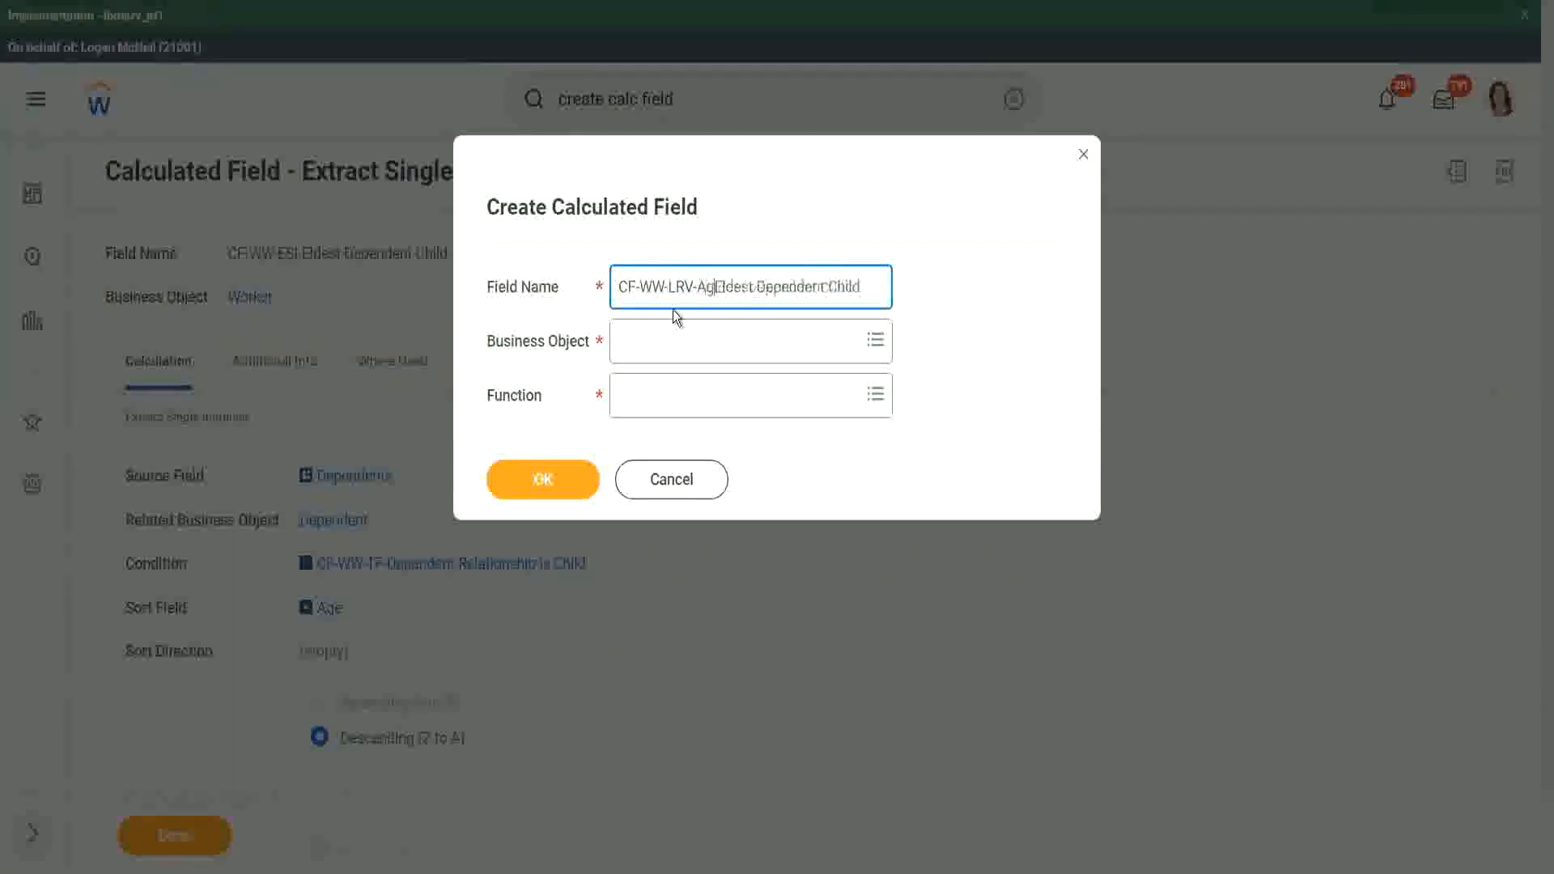
pyautogui.write('the')
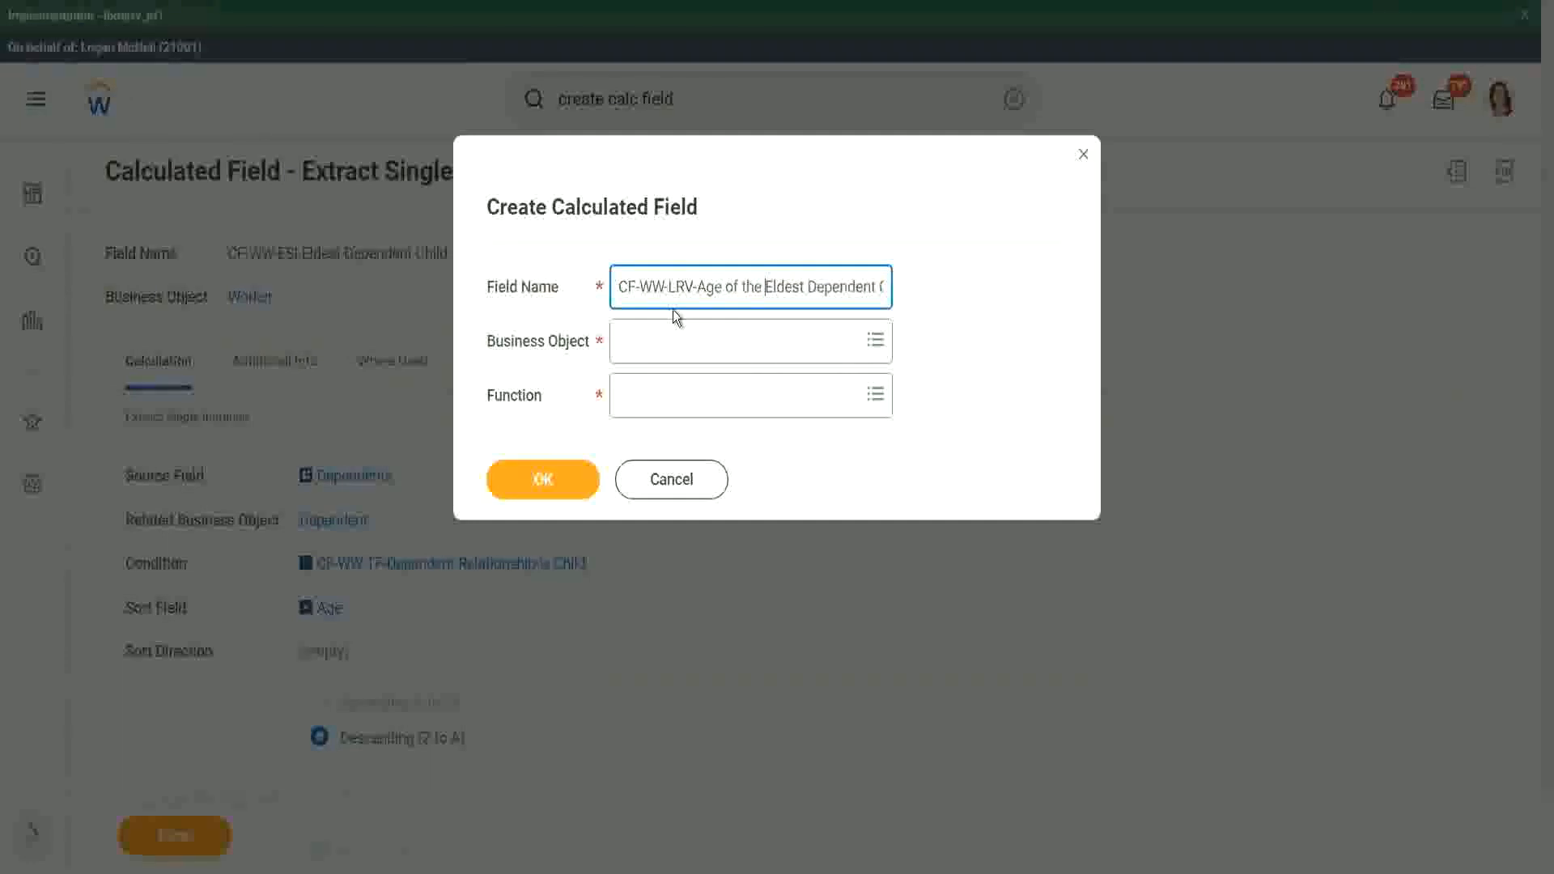
# Step: Correct the new field's name to CF-WW-LRV-Age of the eldest Dependent Child, with a lowercase "eldest"
pyautogui.hotkey('shift', 'Right')
pyautogui.write('e')
pyautogui.press('End')
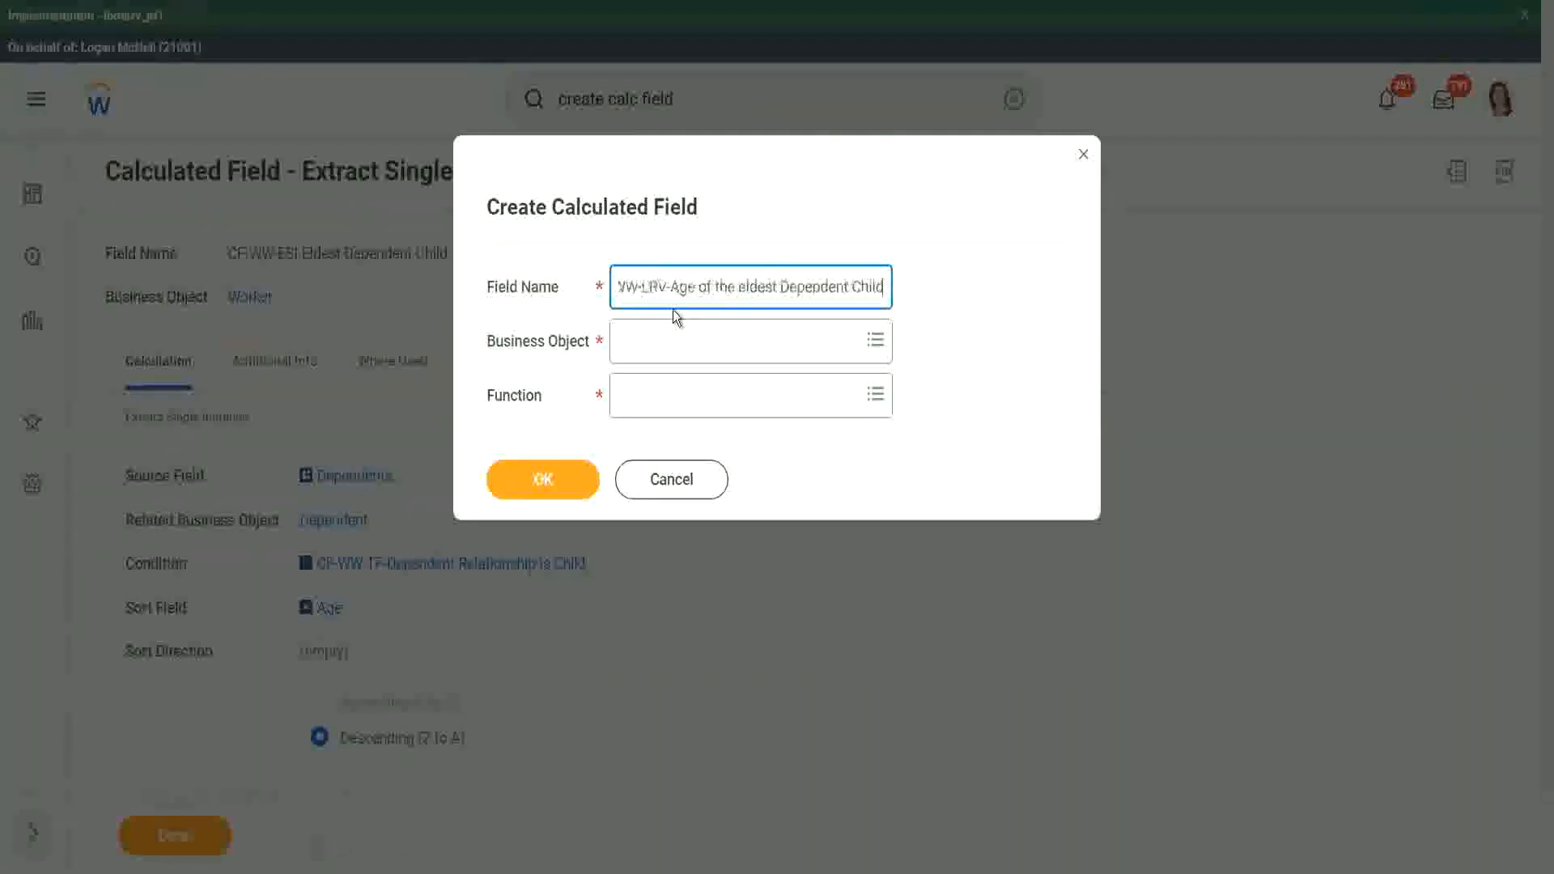
# Step: Set the calculated field's business object to Worker and its function to Lookup Related Value, and confirm its creation
pyautogui.press('Tab')
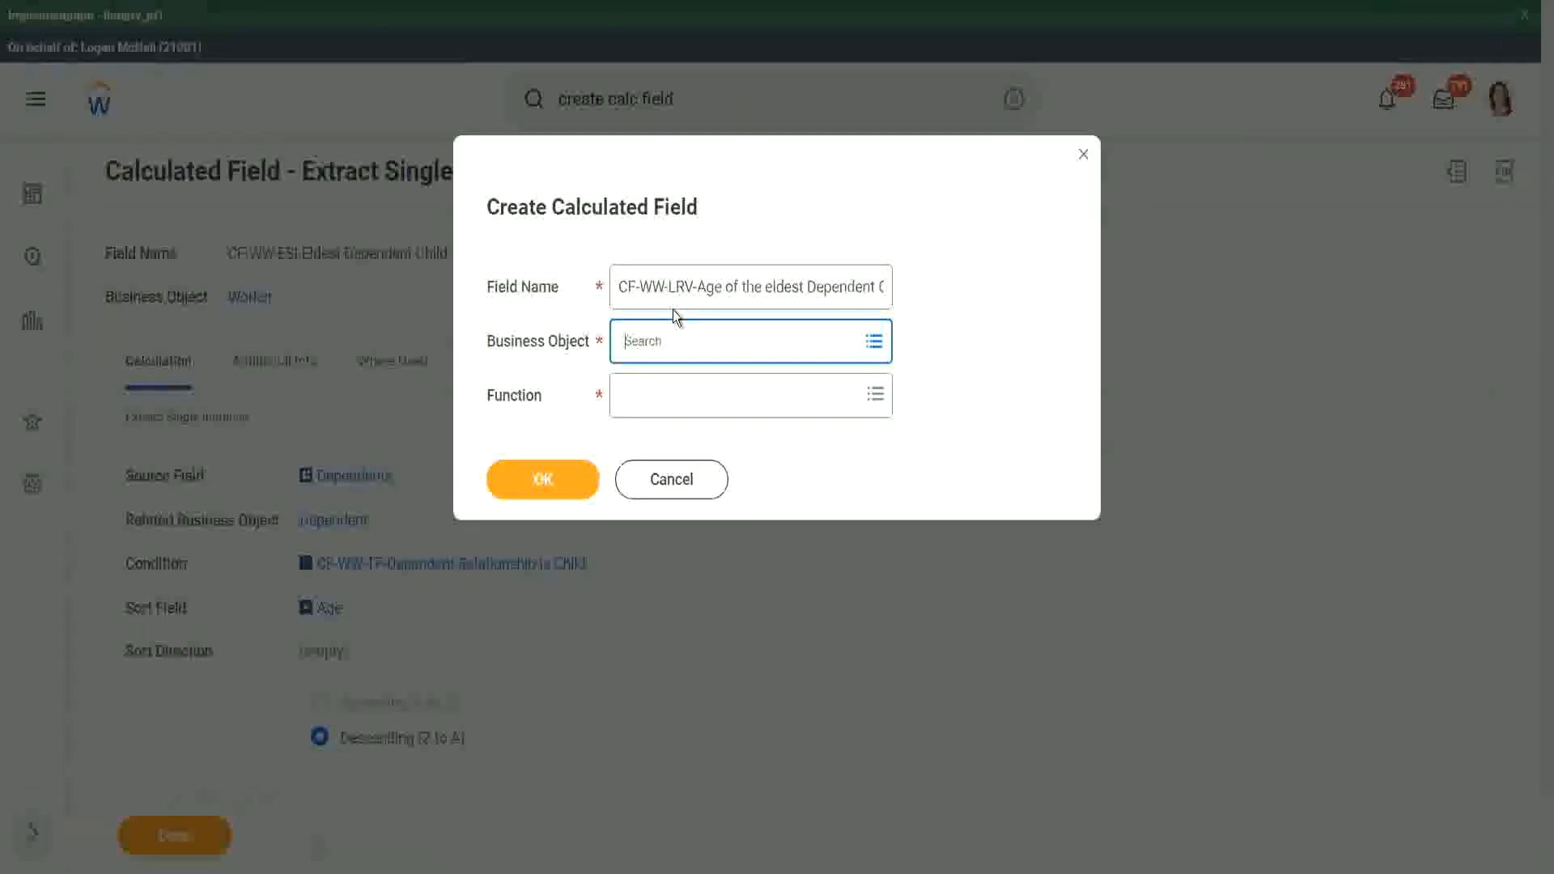
pyautogui.write('ker')
pyautogui.press('Return')
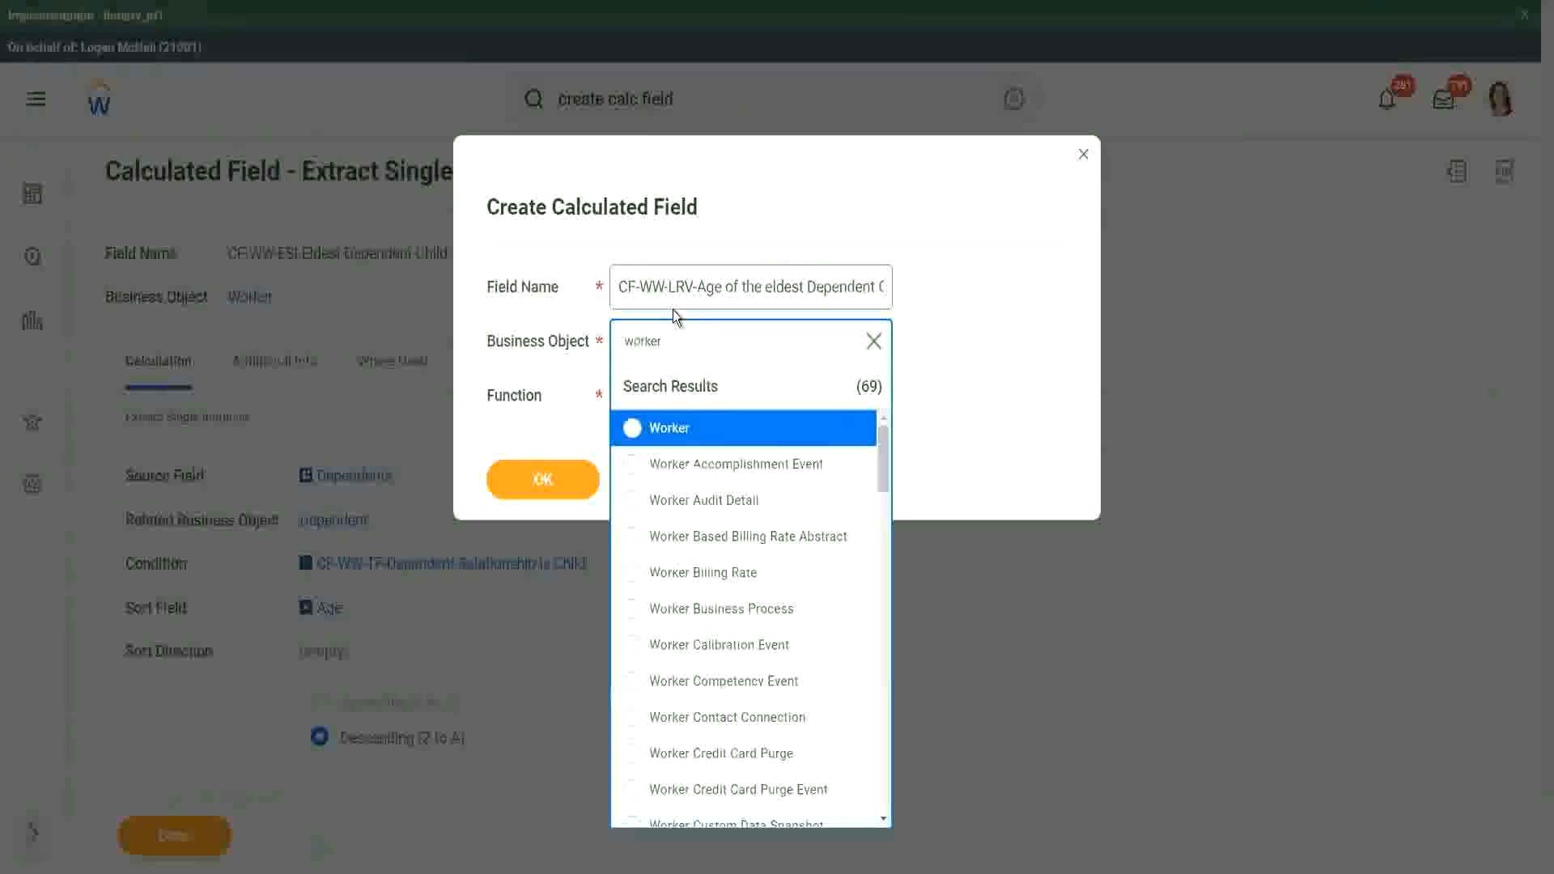
pyautogui.click(636, 431)
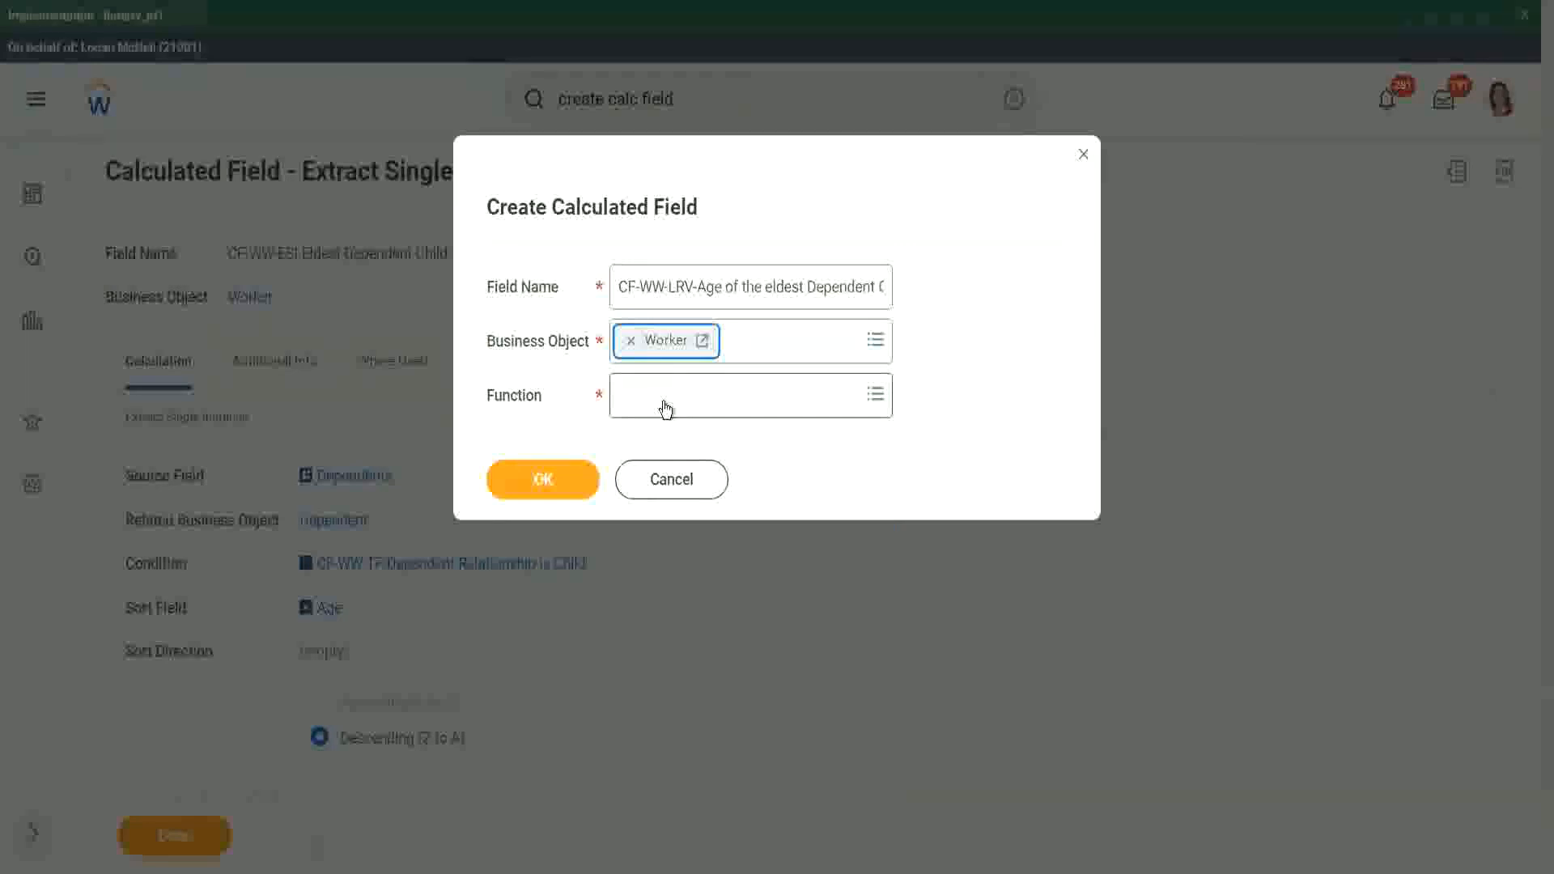
pyautogui.click(666, 407)
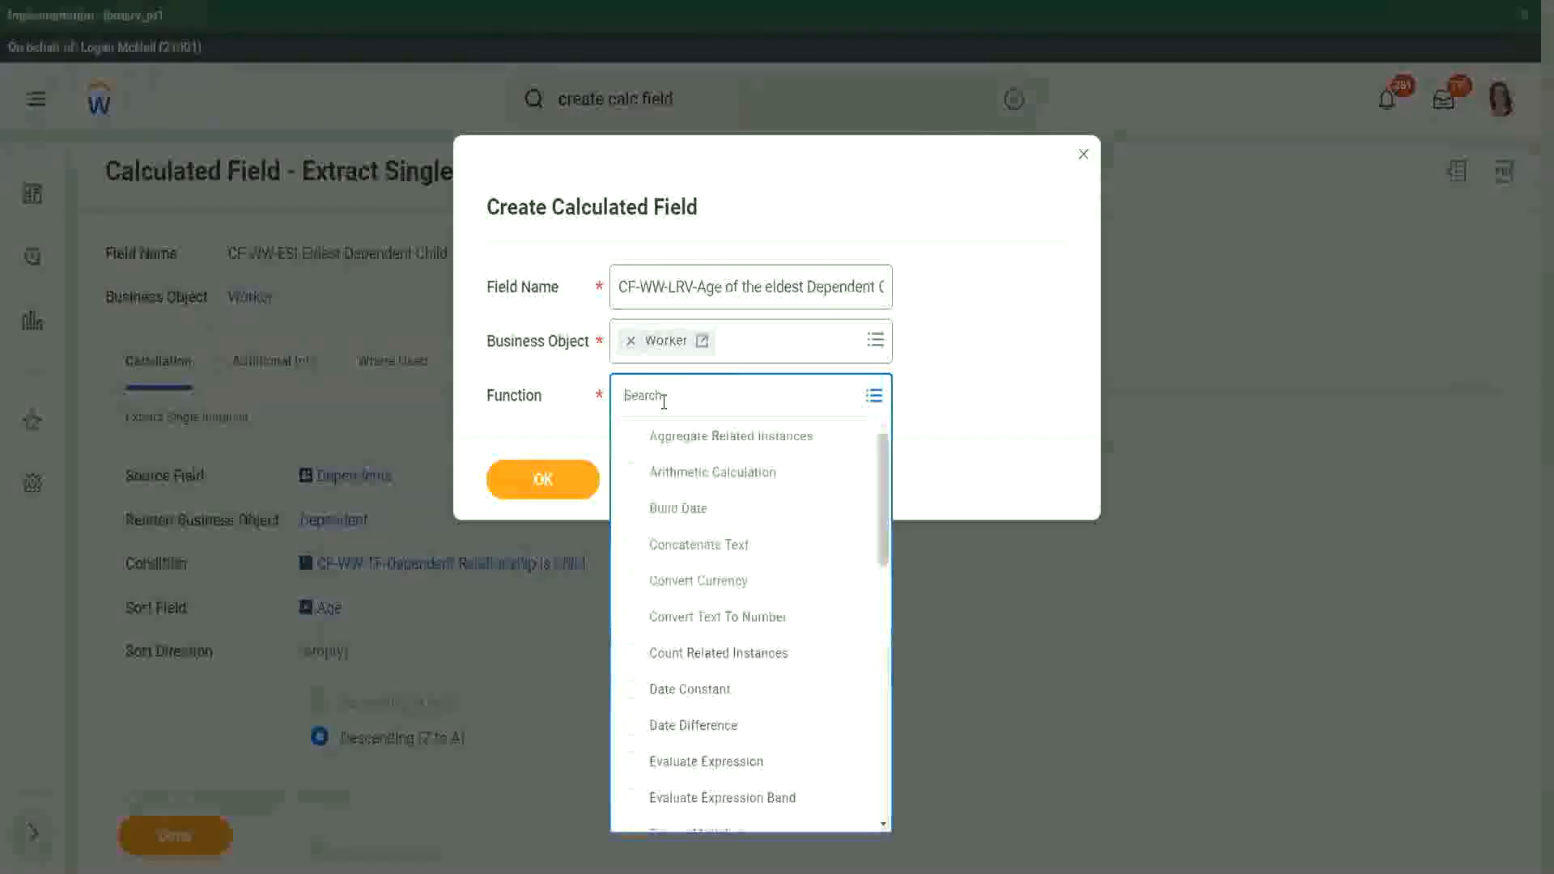
pyautogui.write('l')
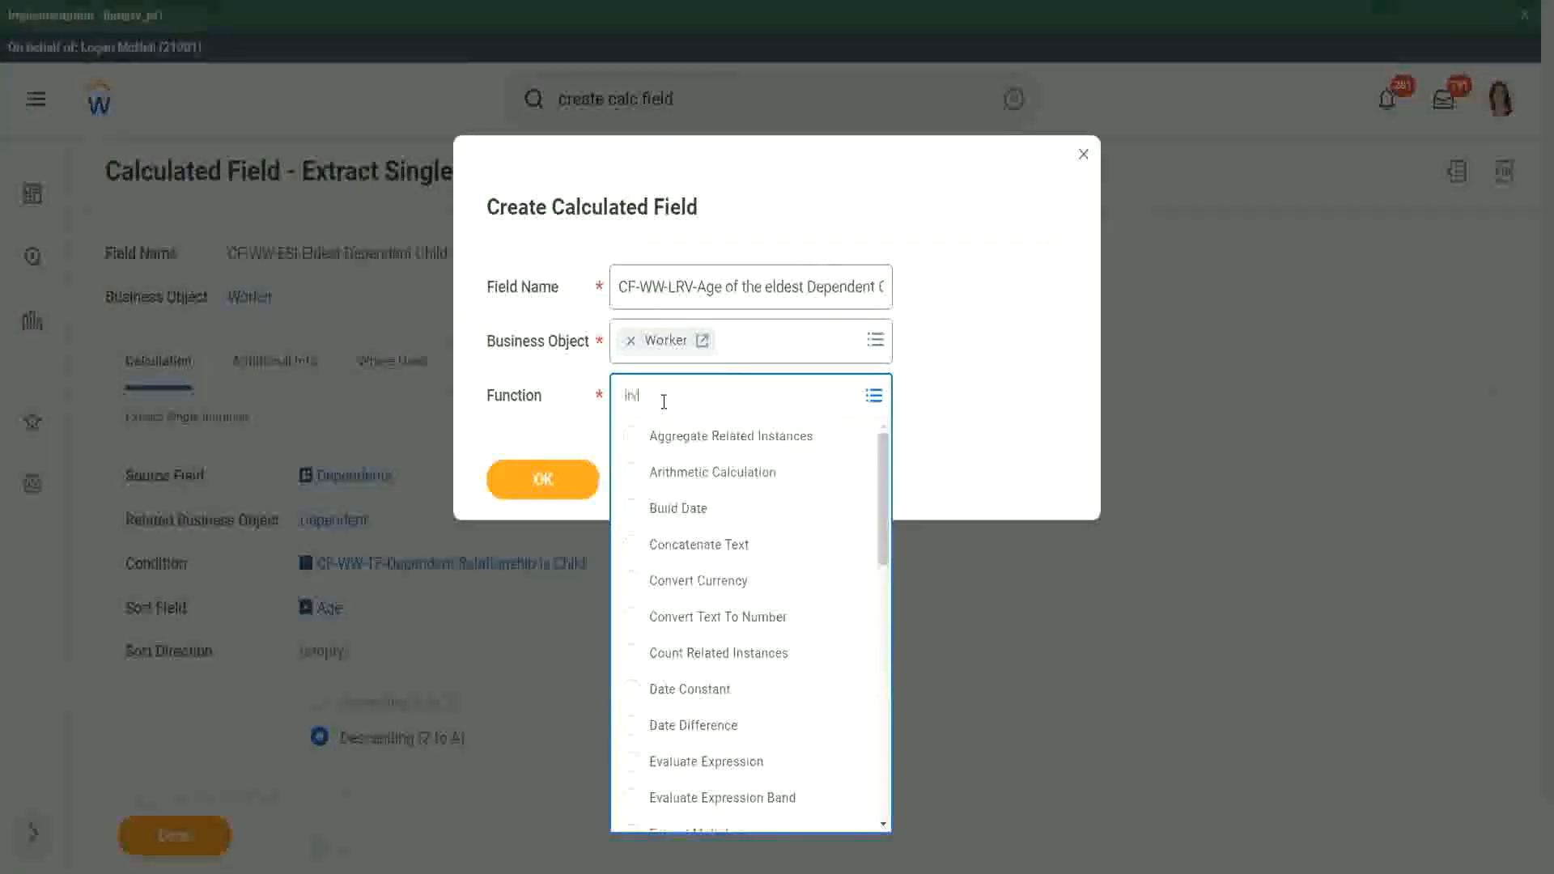
pyautogui.write('rv')
pyautogui.press('Return')
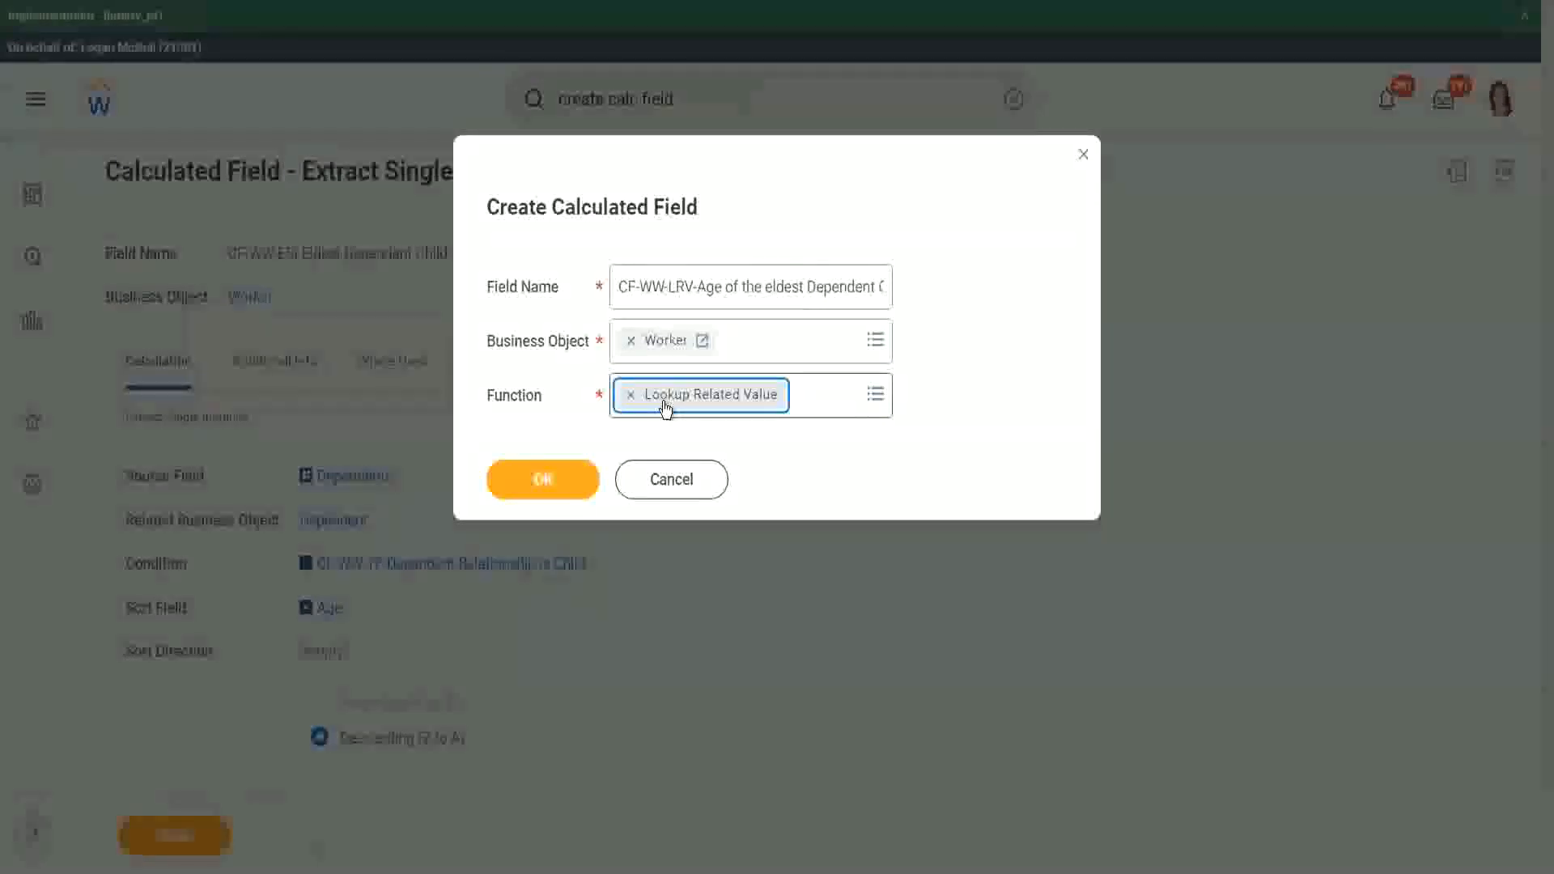
pyautogui.click(542, 483)
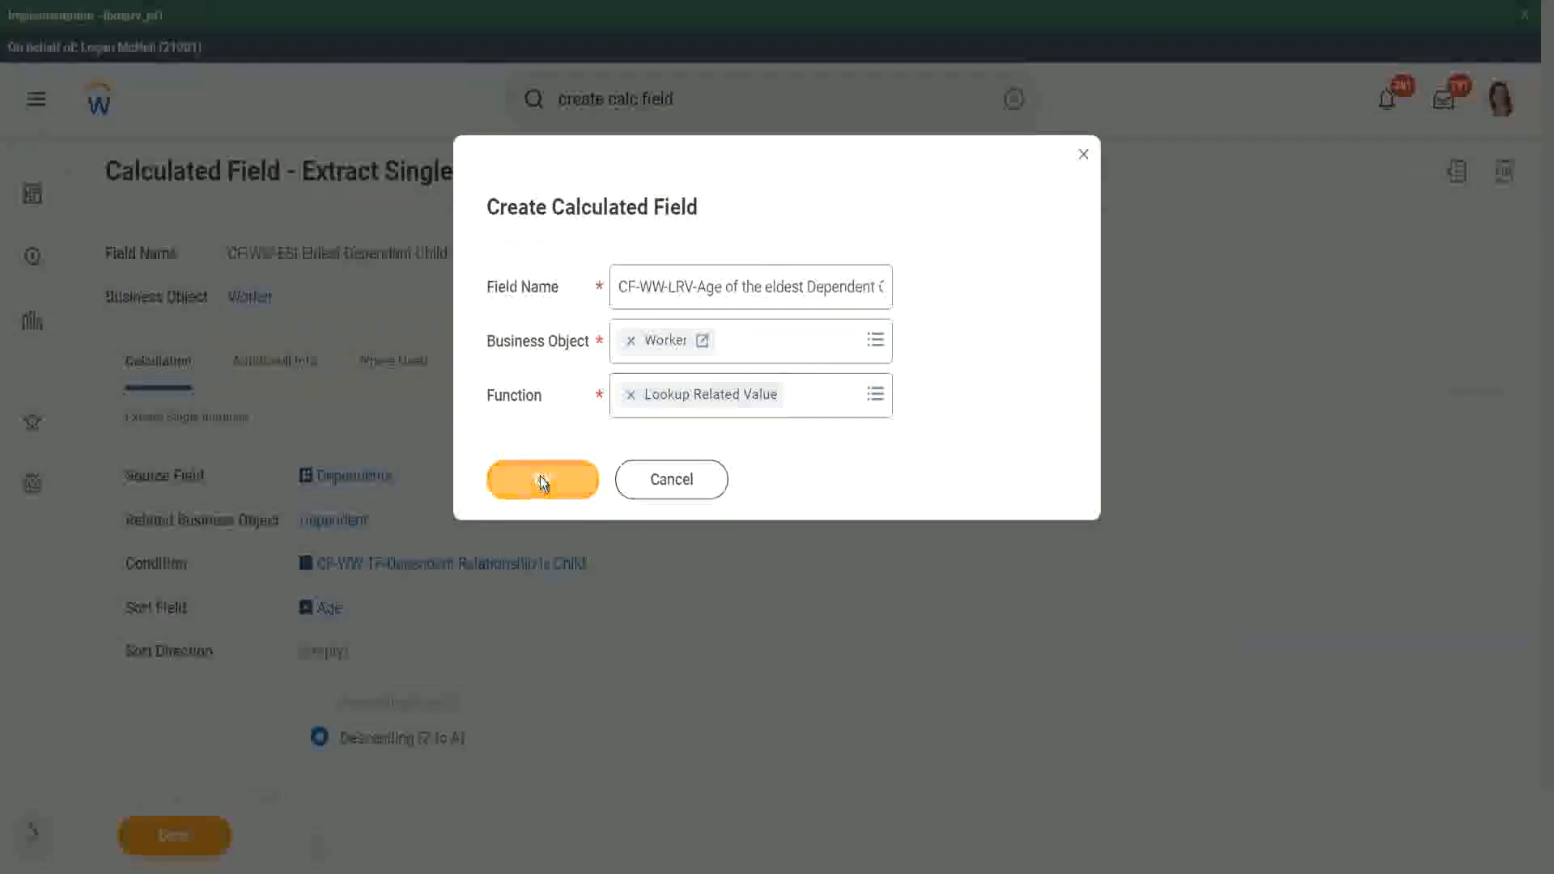